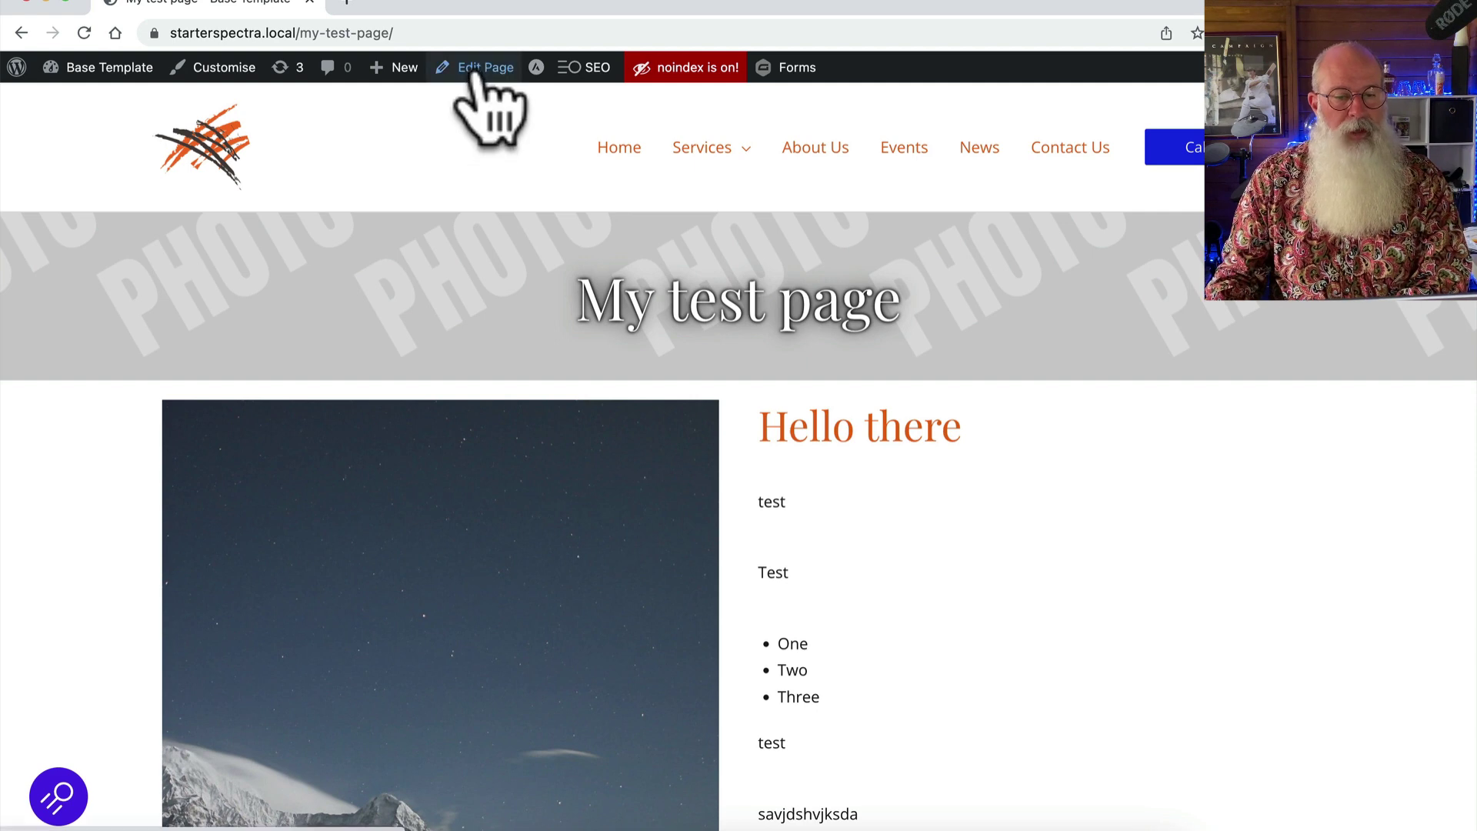
Step: Open the page in the editor and insert a three-column Spectra Container below the title
left_click(481, 69)
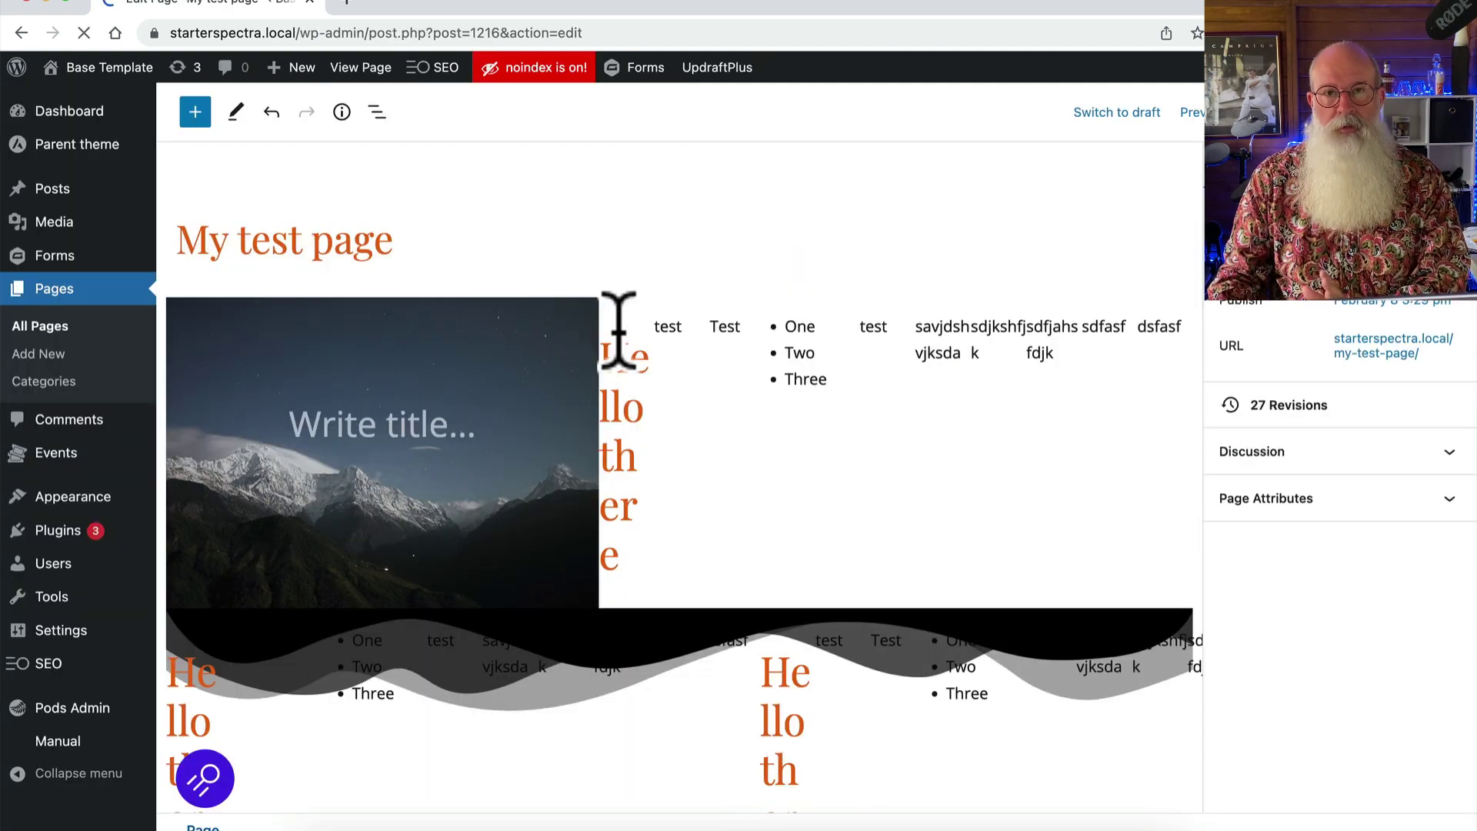
left_click(607, 245)
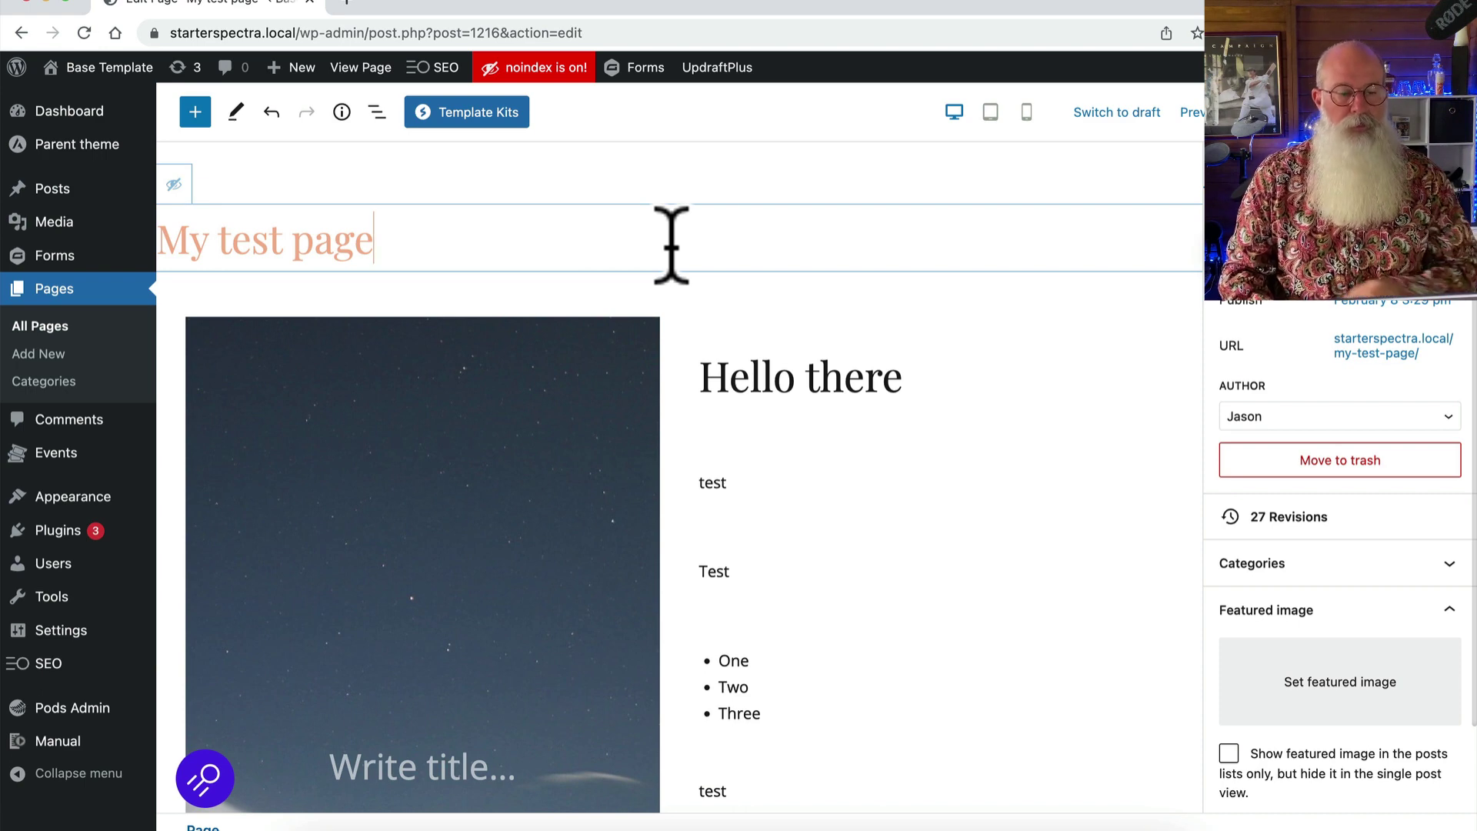
key("Return")
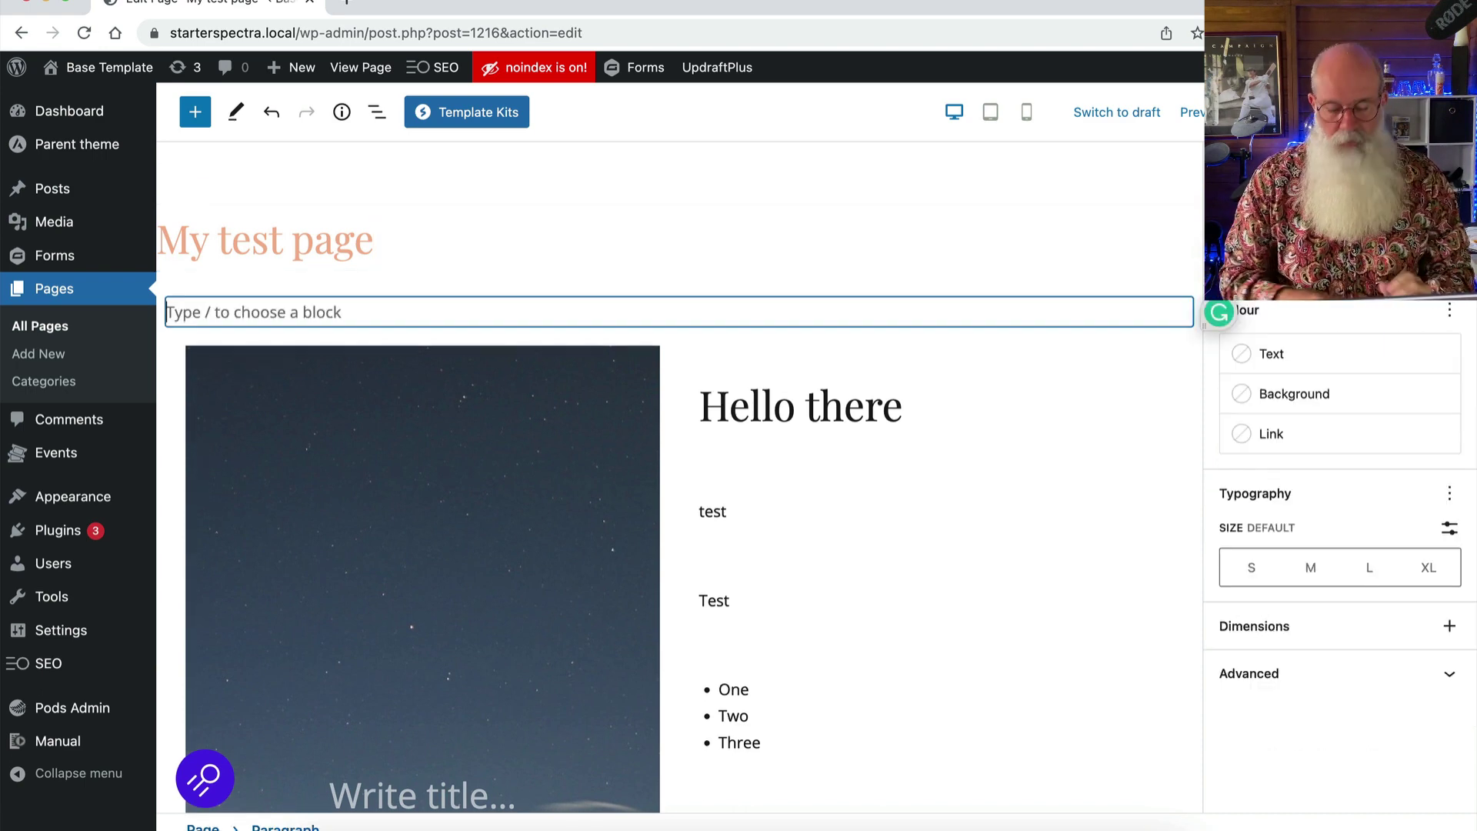
type("/cont")
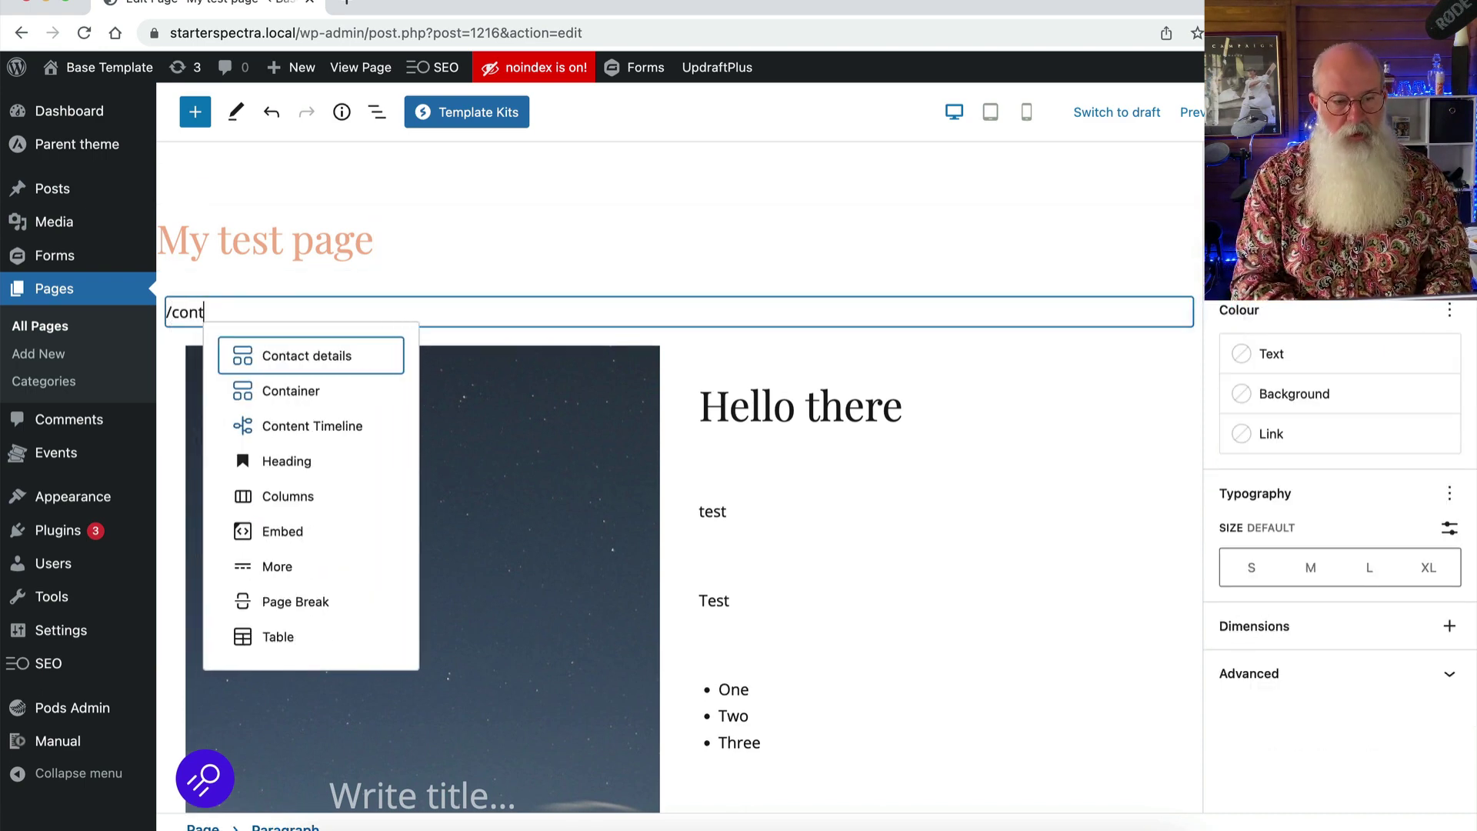
left_click(286, 391)
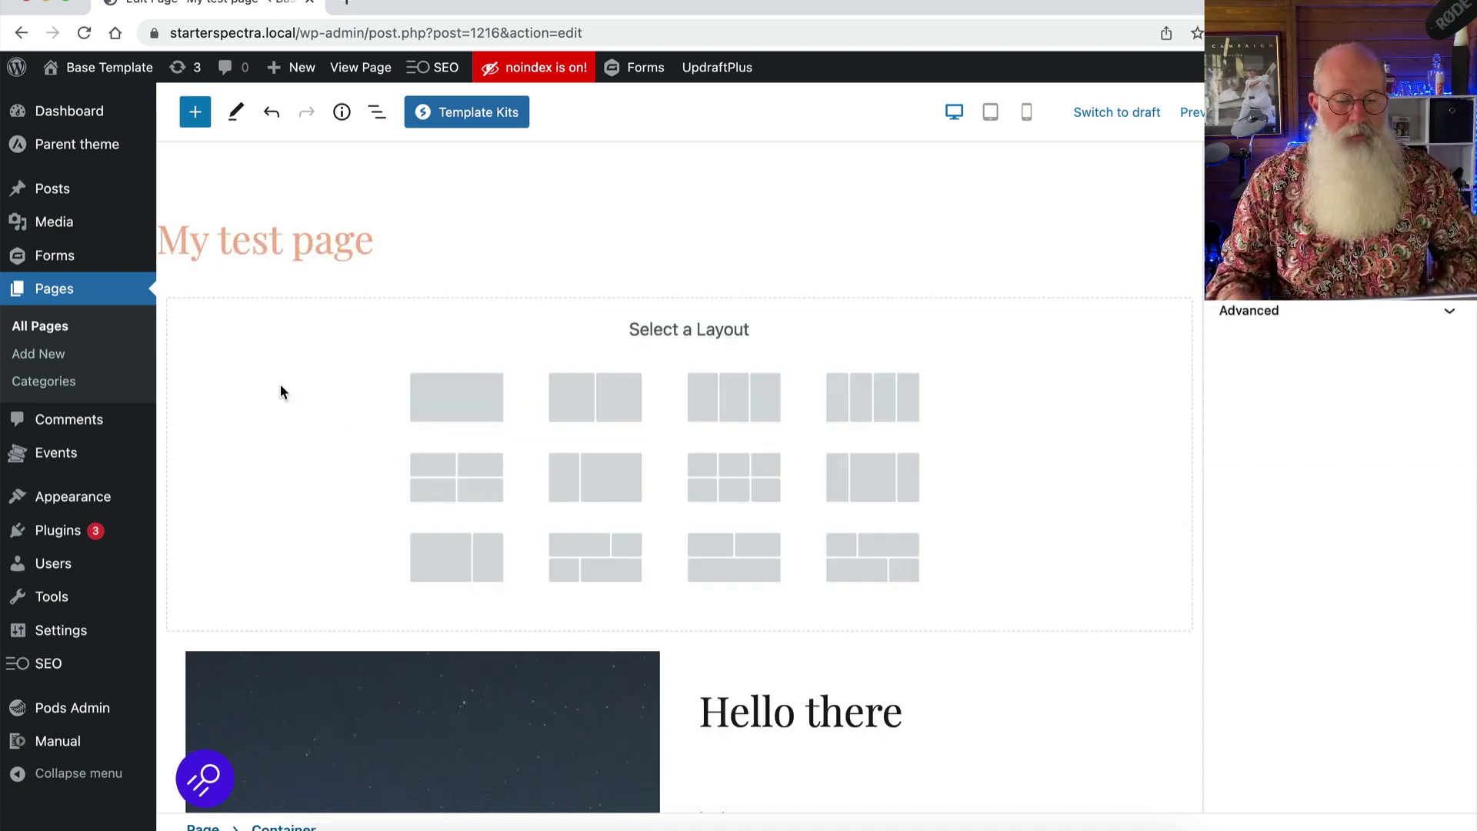
left_click(741, 401)
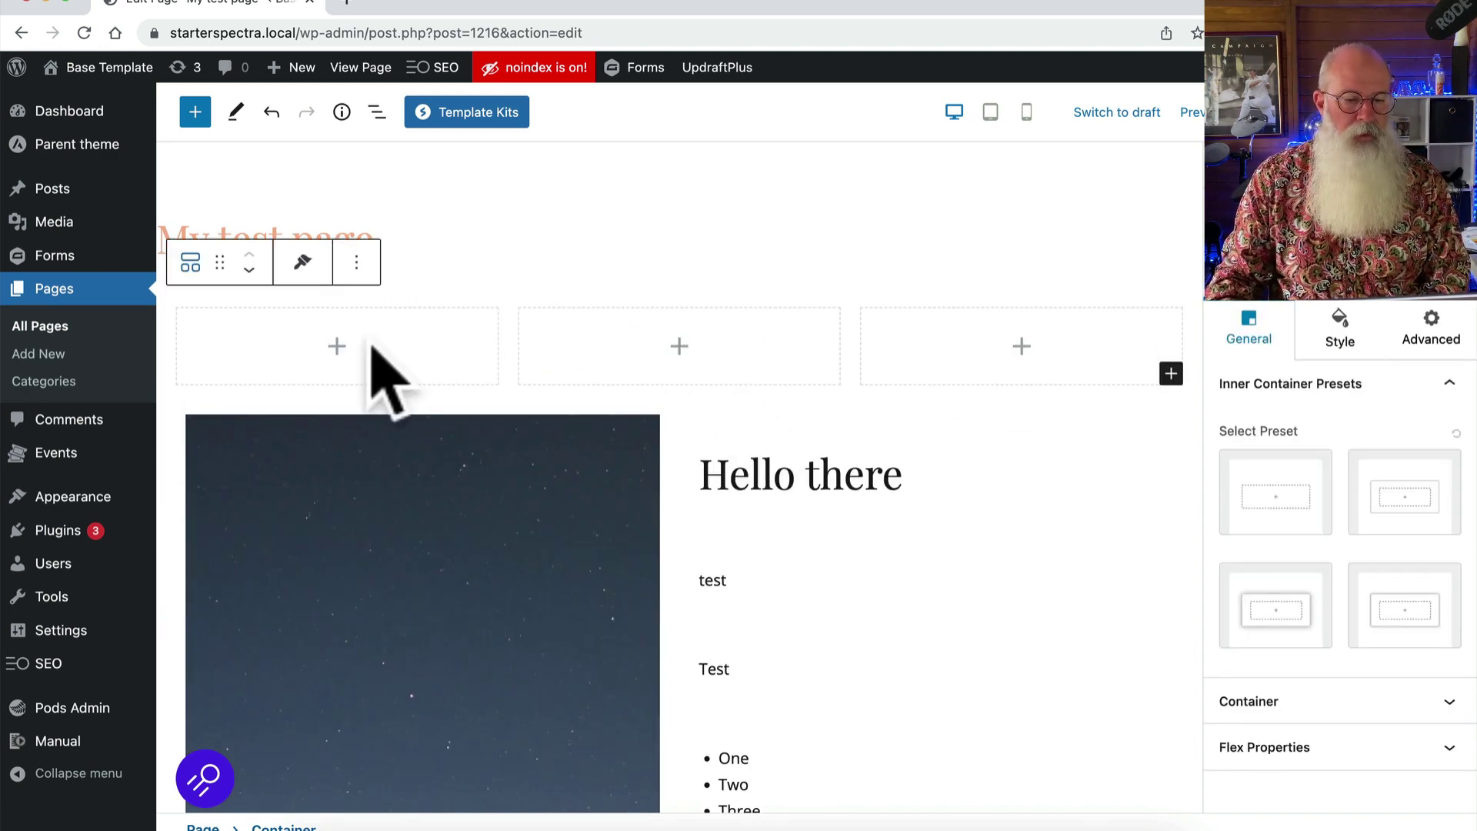
Step: Insert the Photo Placeholder image from the Media Library into the first column
left_click(338, 345)
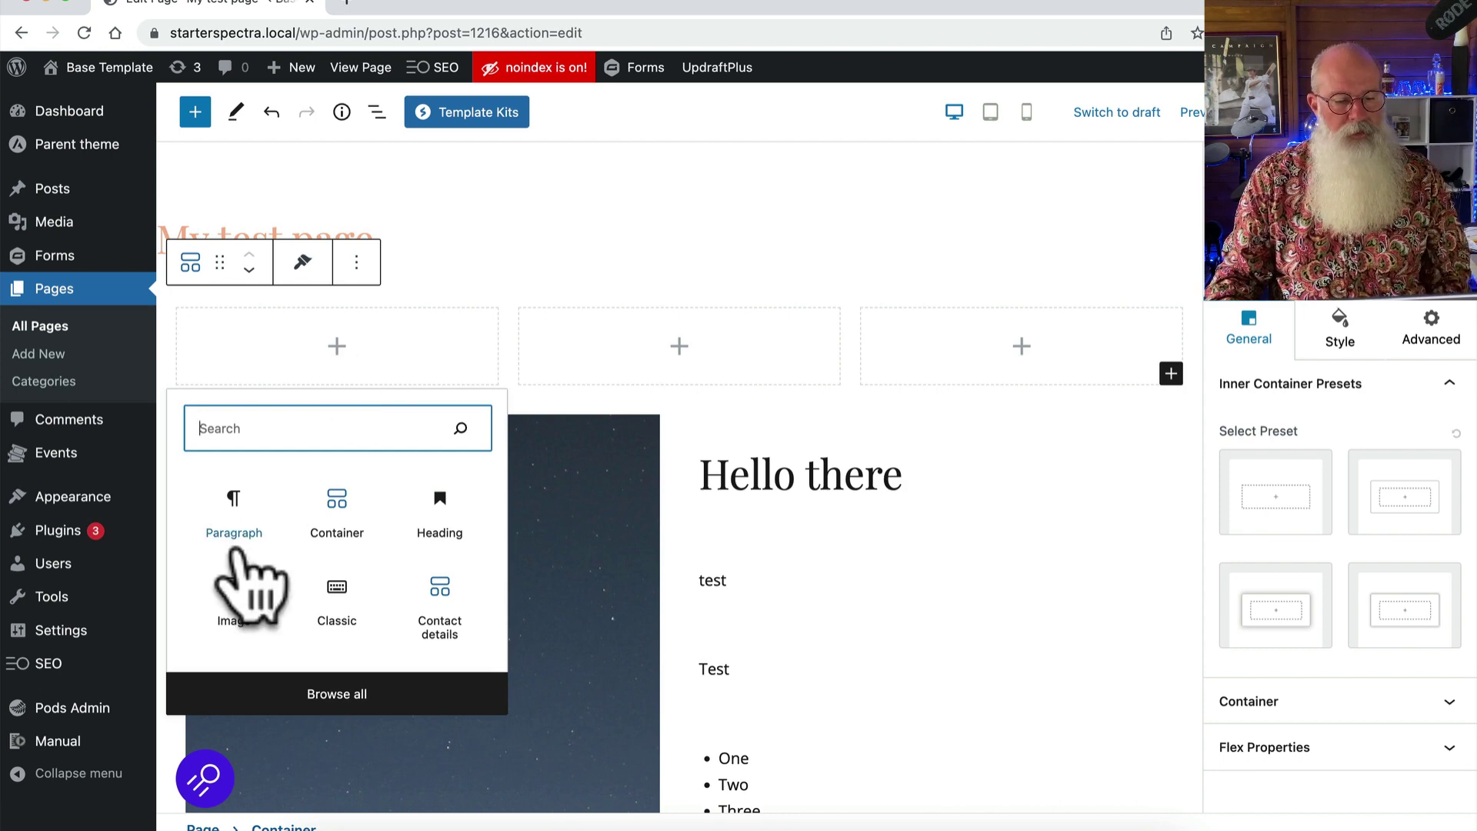
left_click(232, 604)
left_click(237, 437)
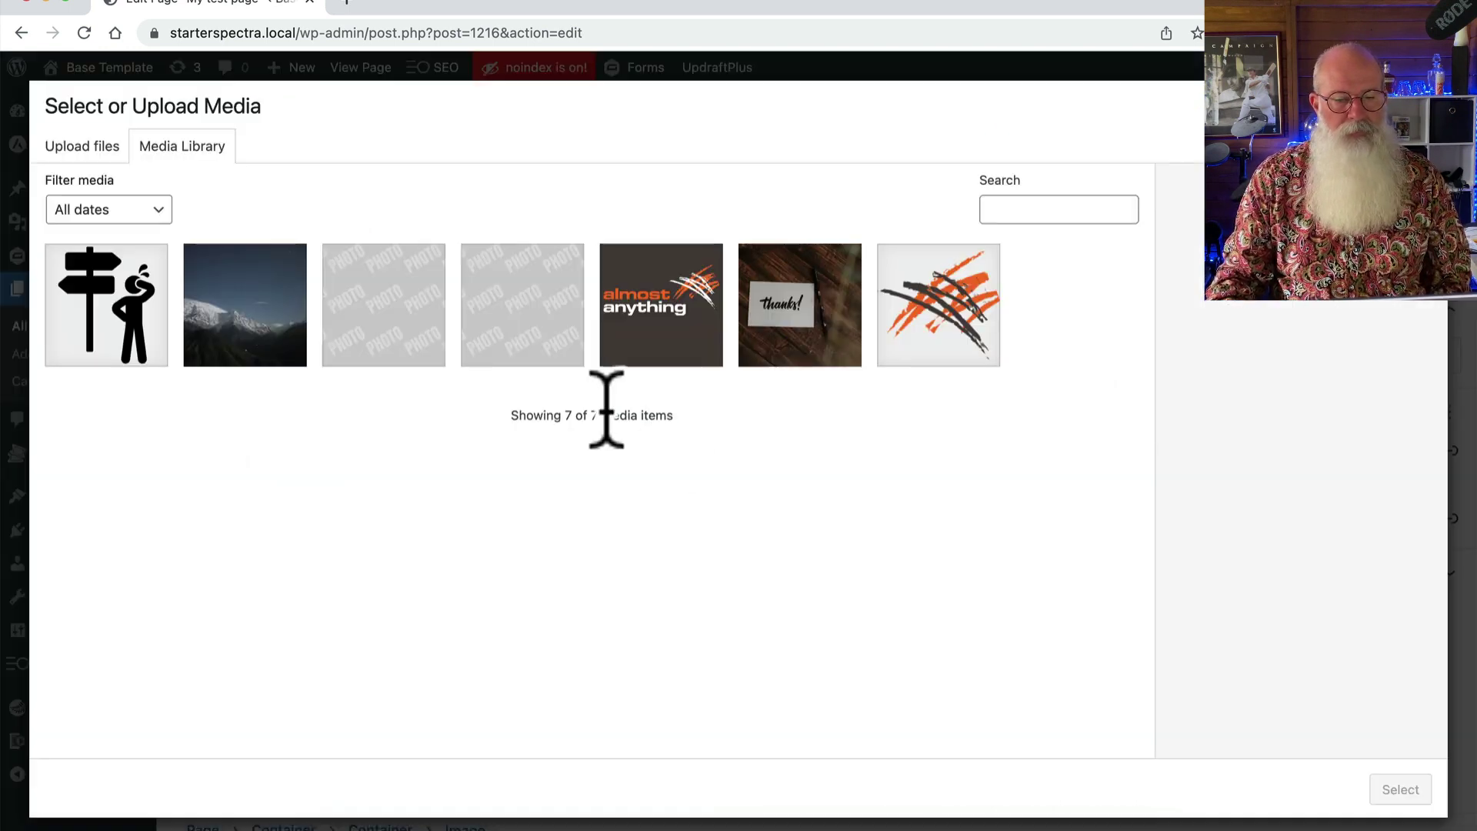
left_click(514, 350)
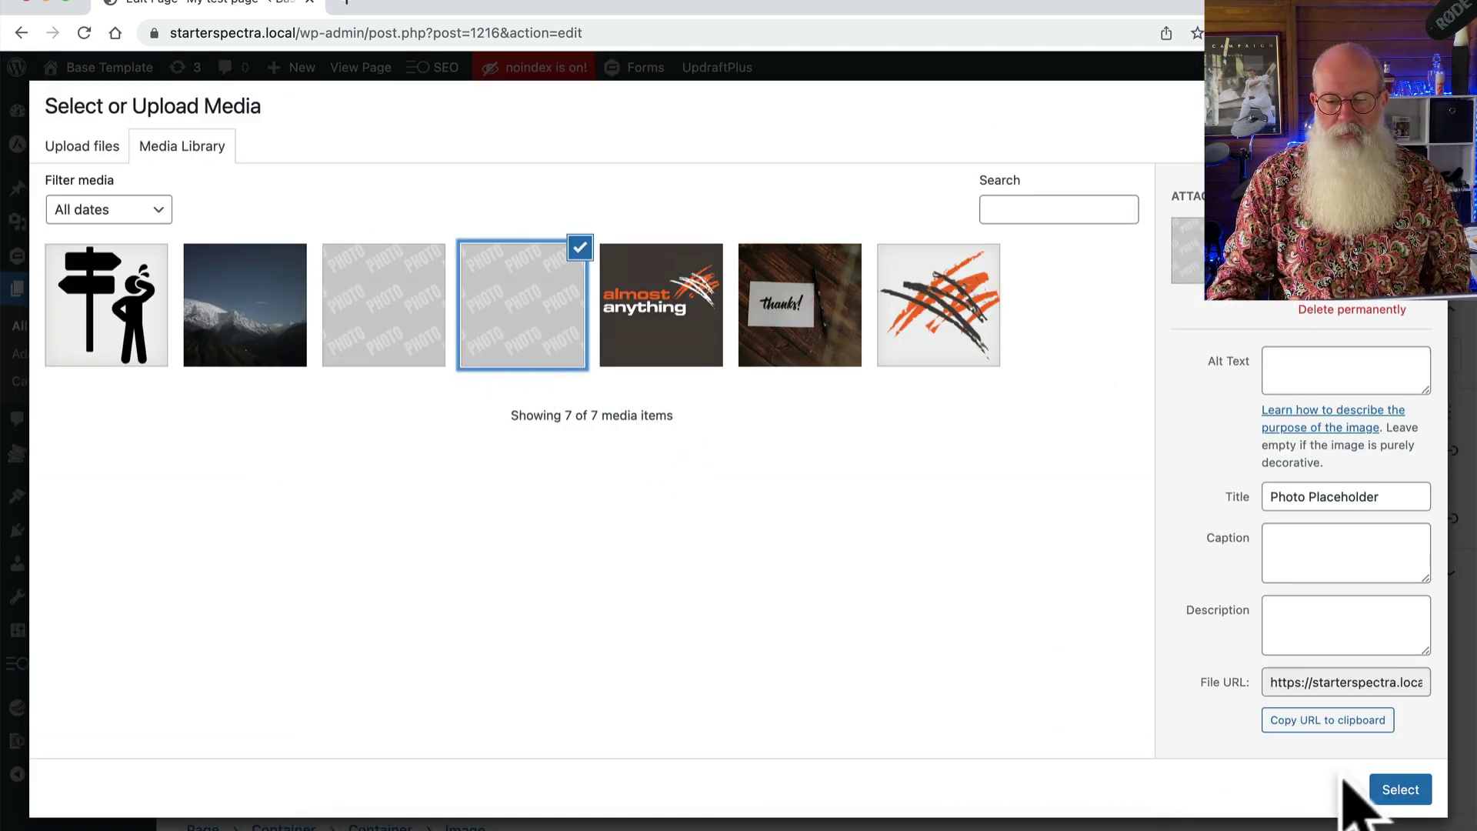
left_click(1397, 791)
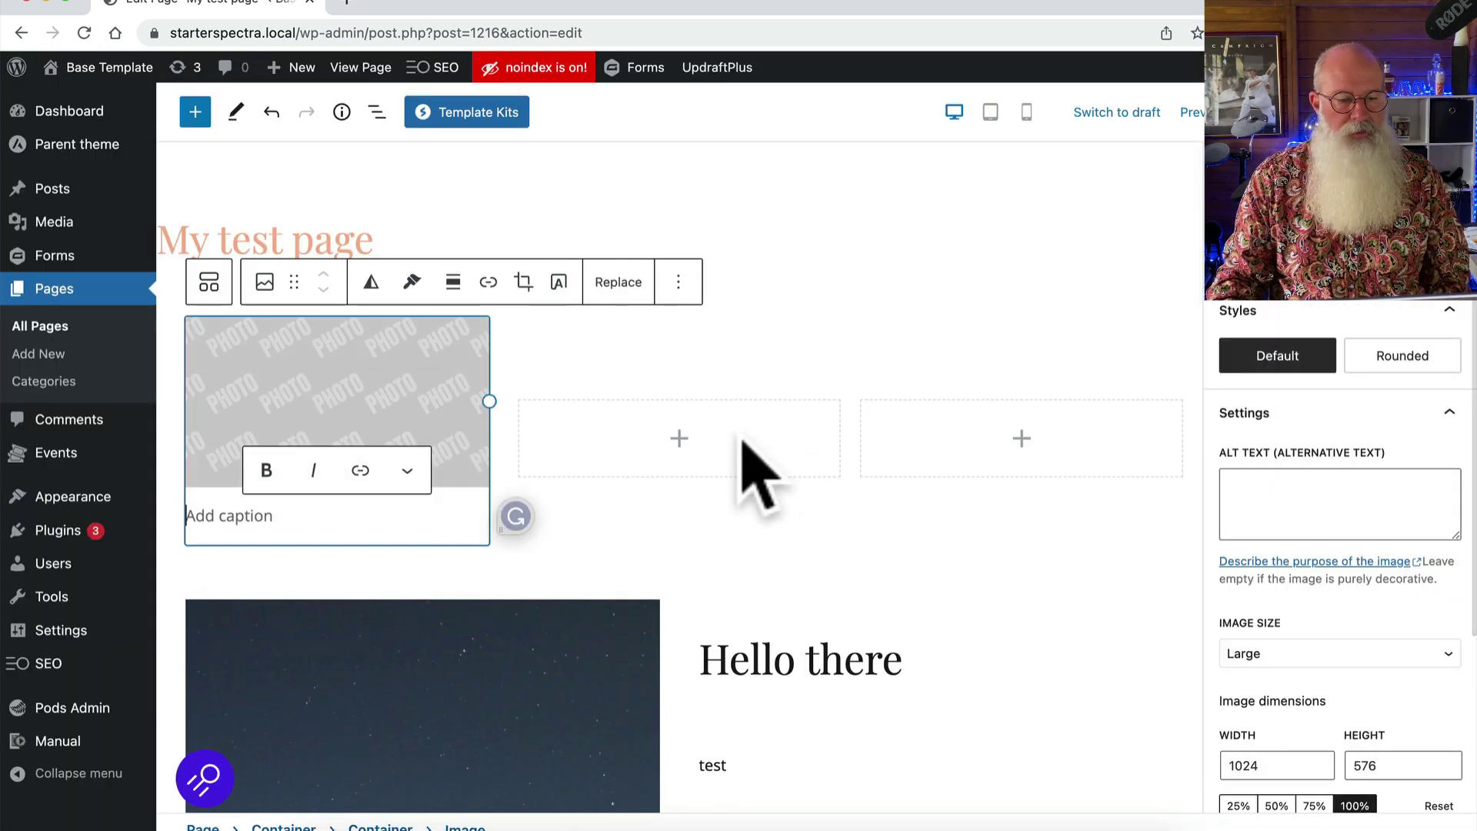
Step: Add a centred 'Headline' heading below the image, followed by a new paragraph
left_click(677, 281)
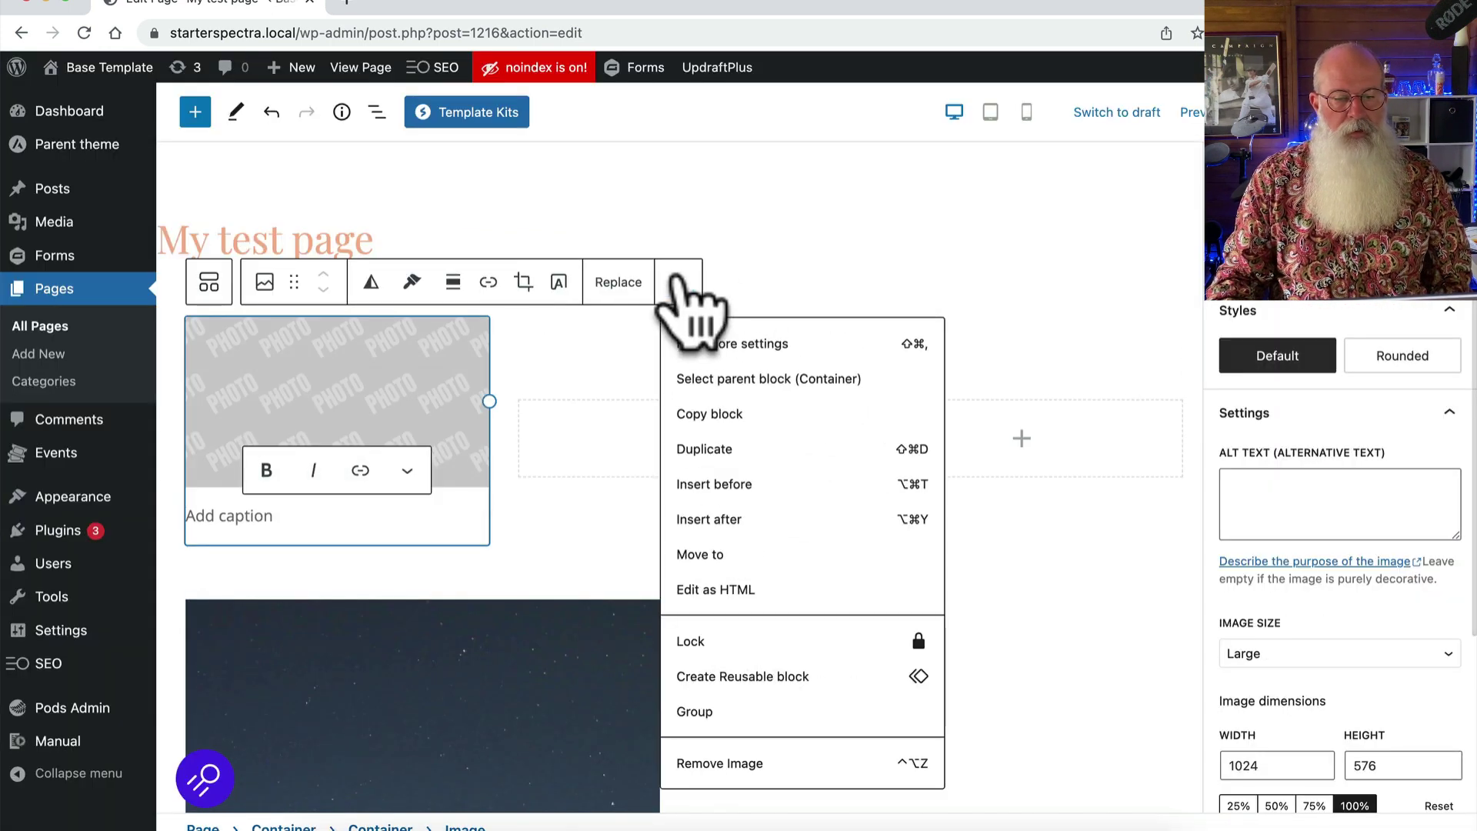
left_click(738, 531)
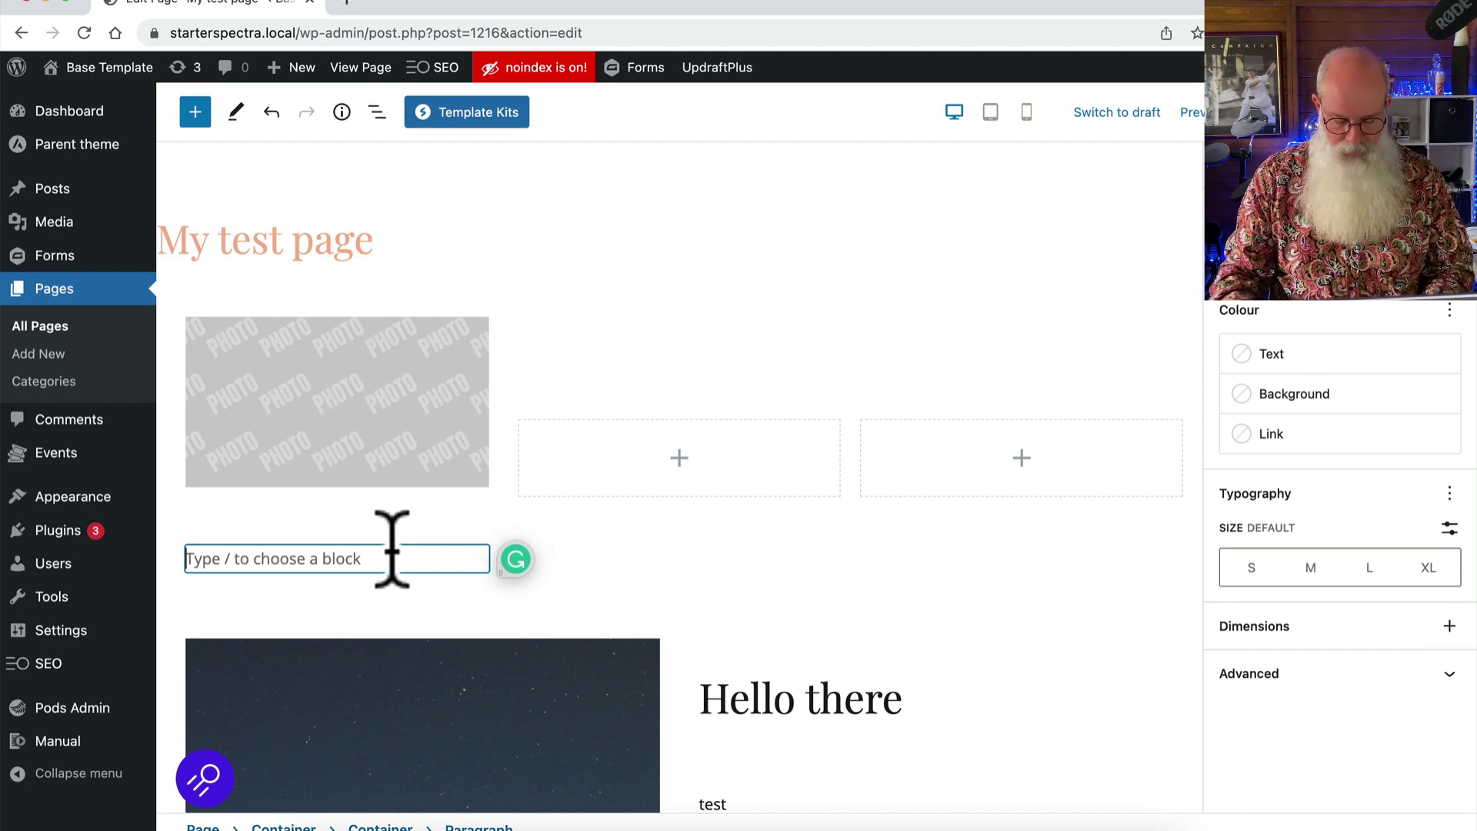
type("Headline")
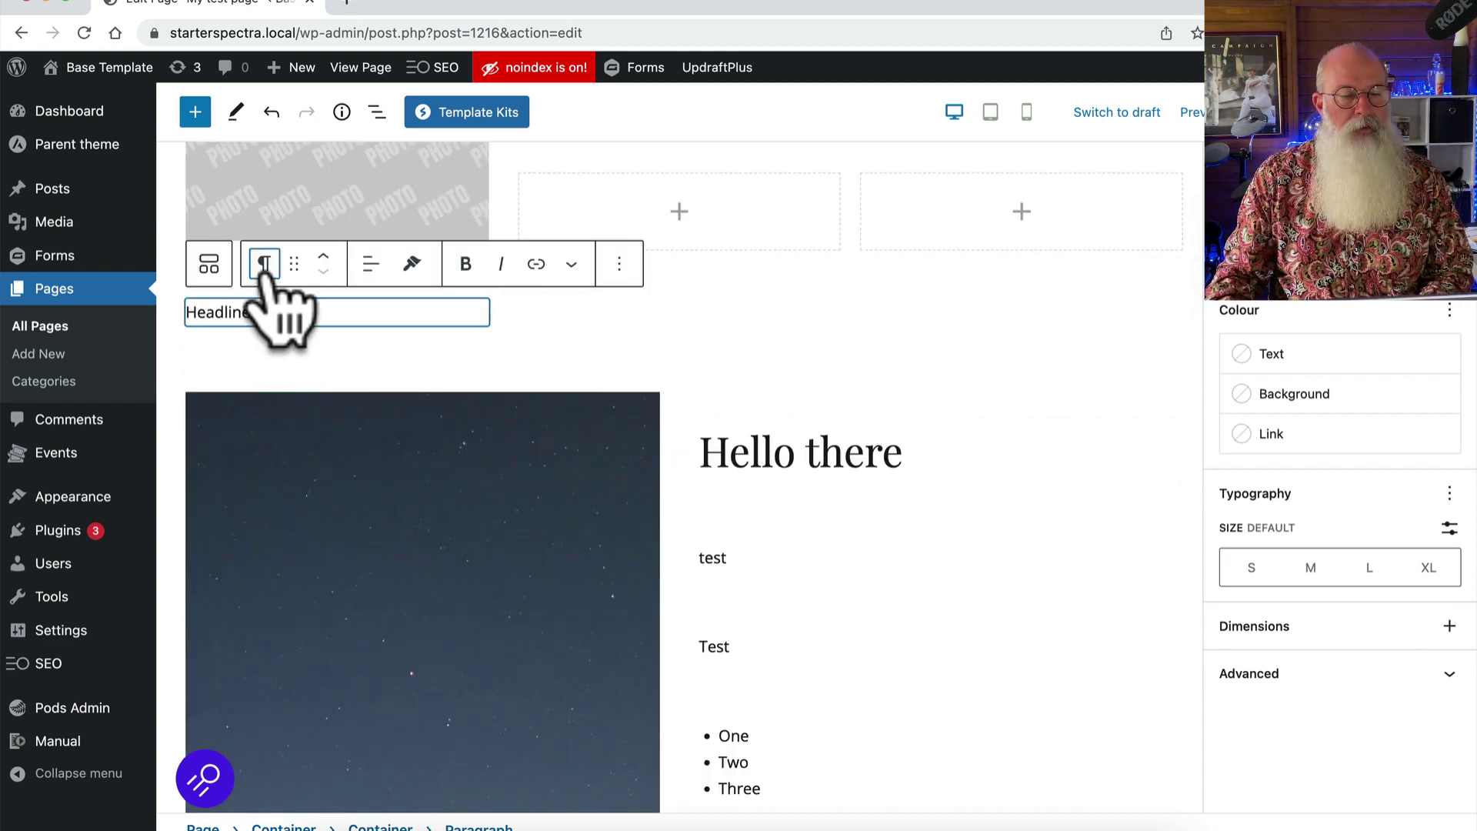
left_click(264, 263)
left_click(300, 356)
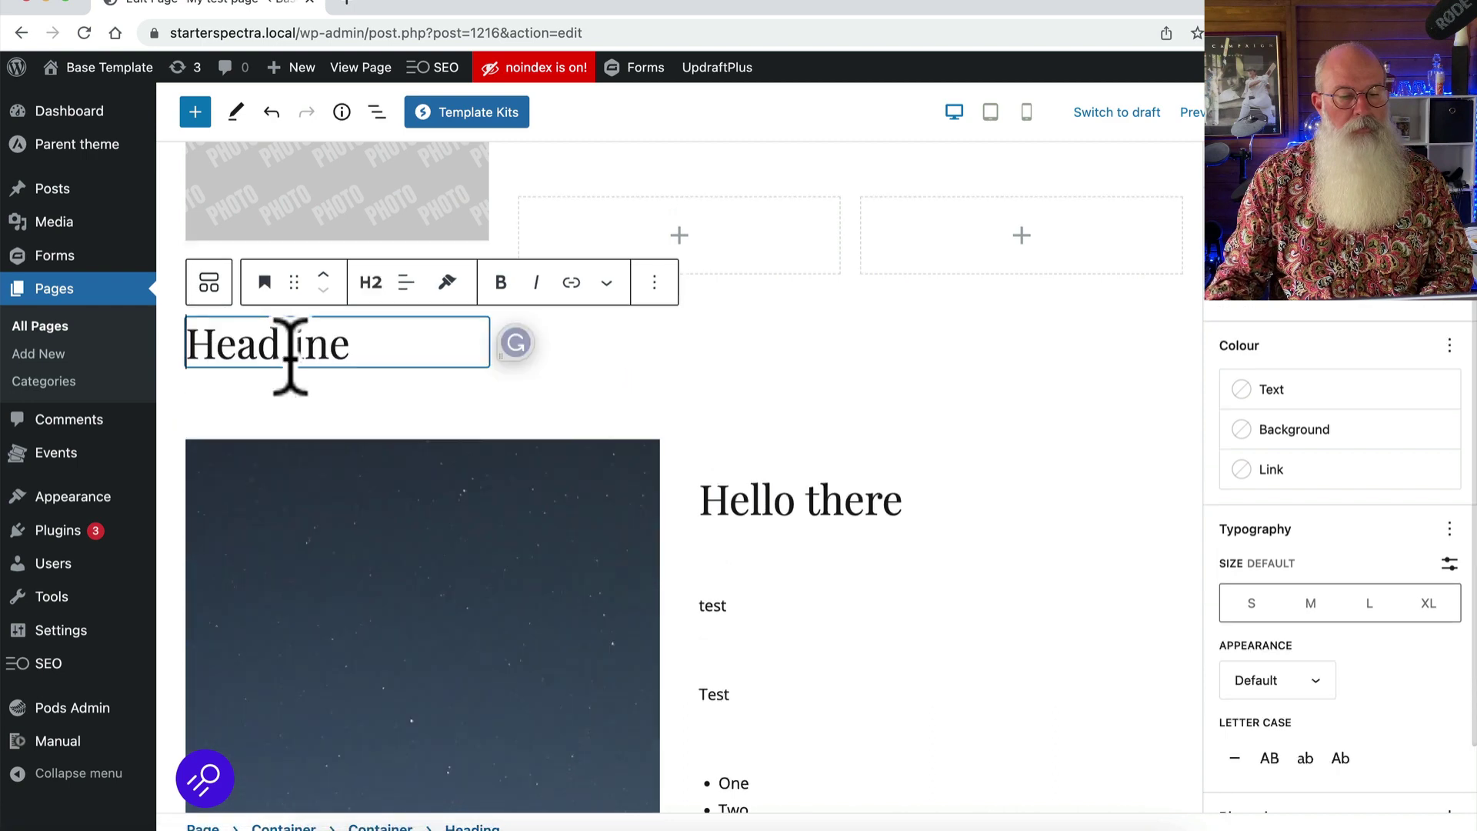
left_click(407, 283)
left_click(435, 377)
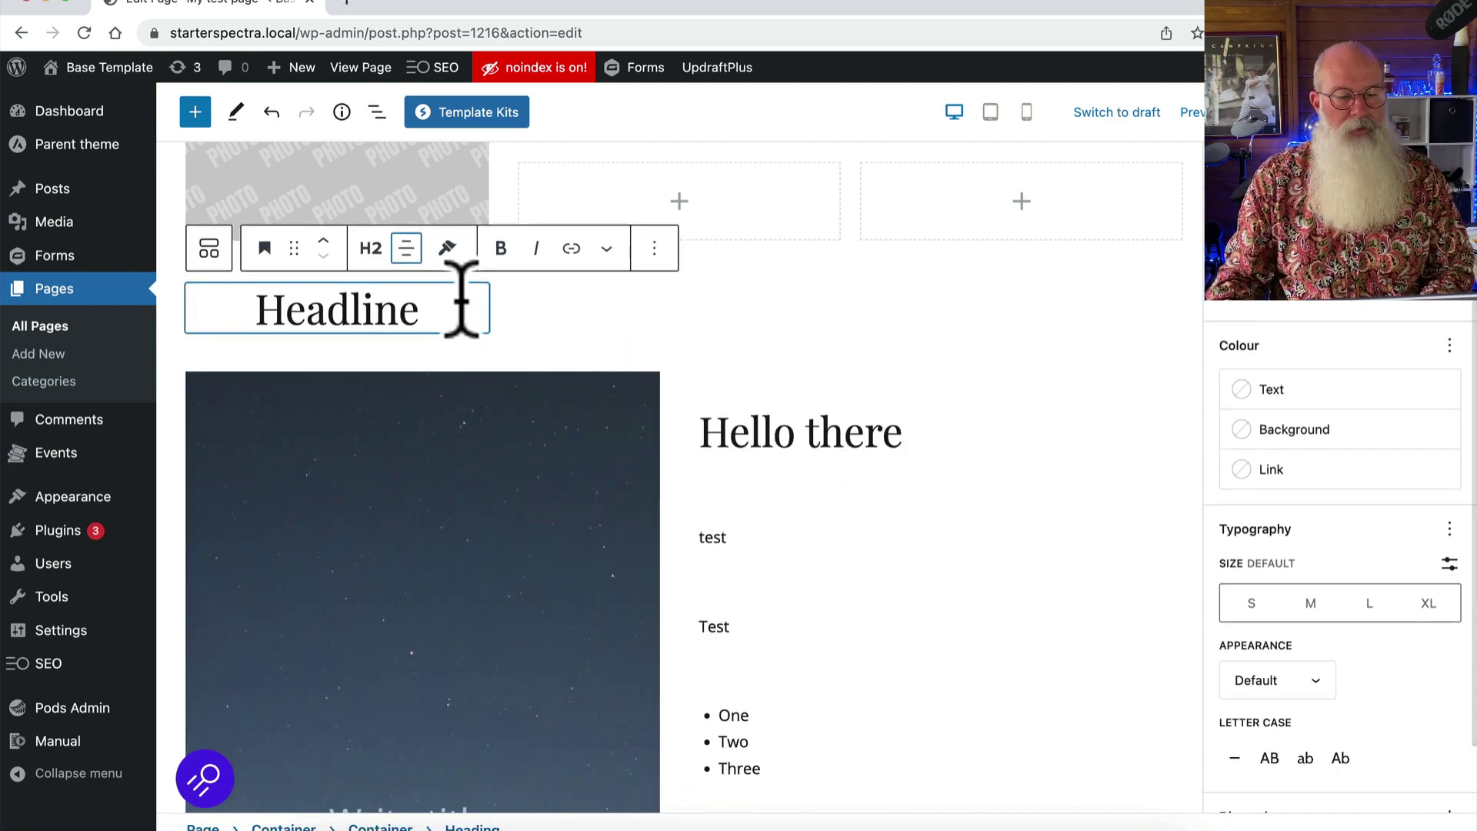
key("Return")
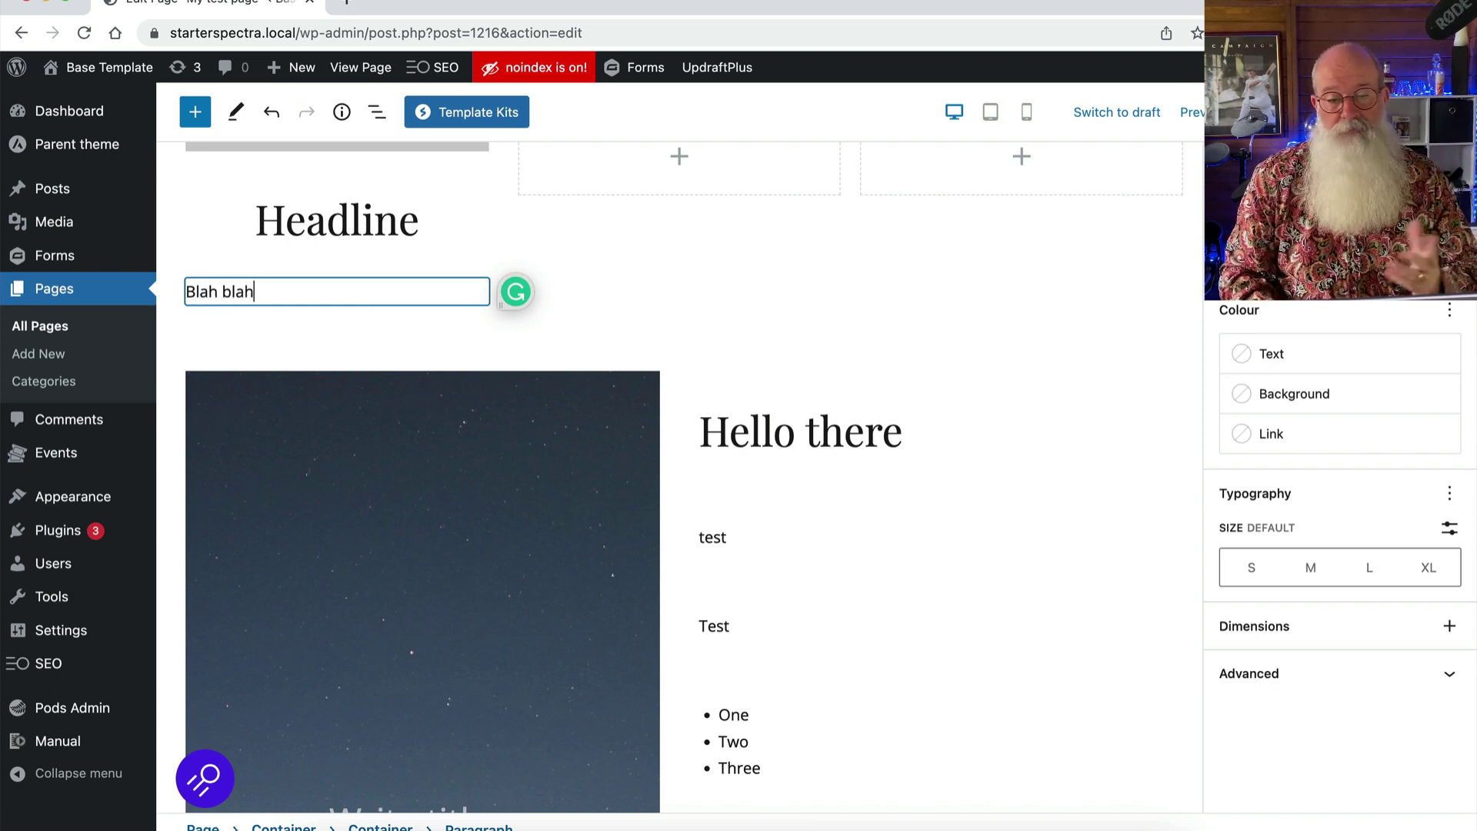
Step: Add a Buttons block with a 'Do the thing' button linked to '#' below the paragraph
key("Return")
type("/")
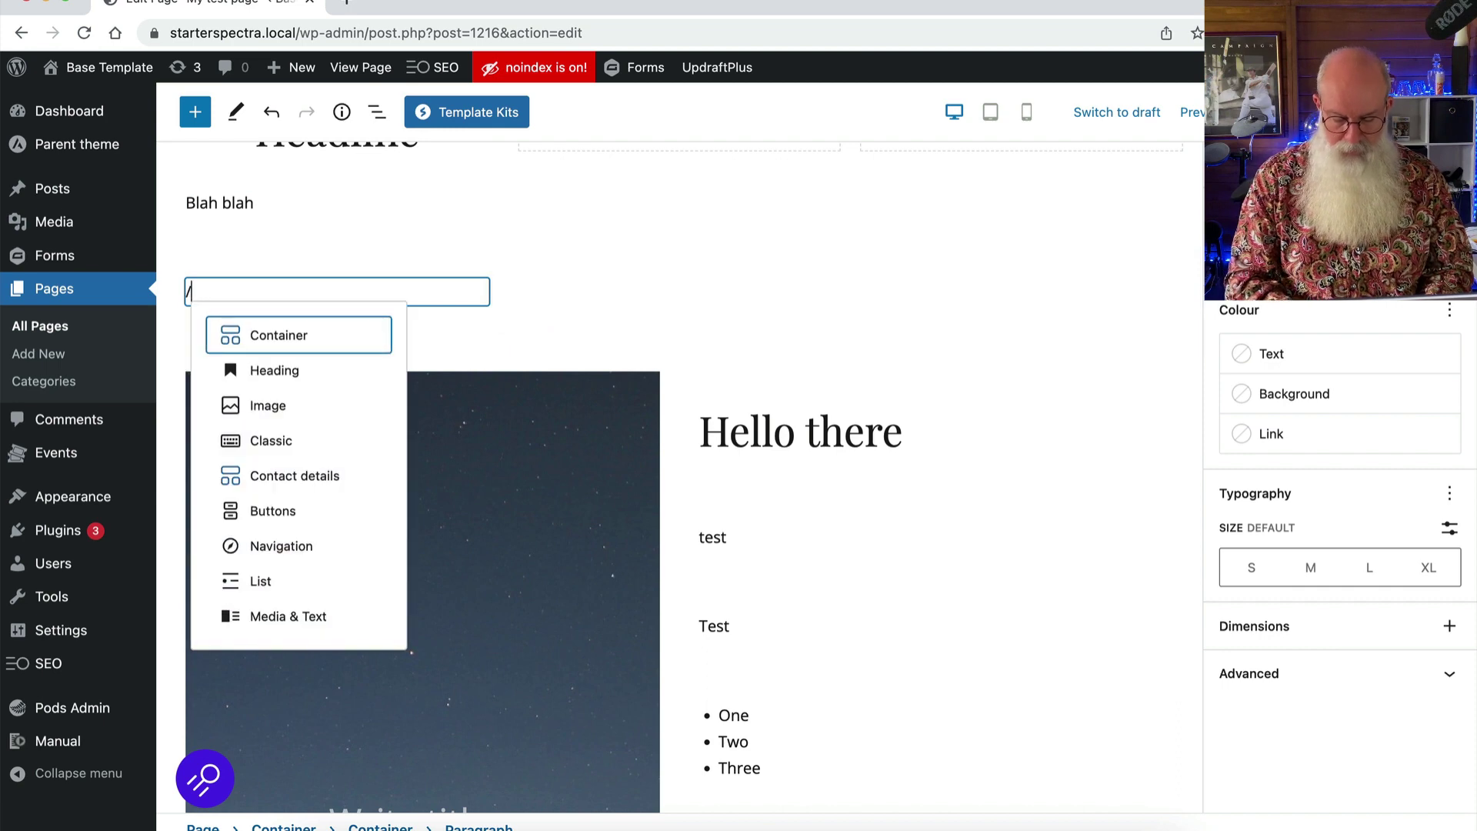
type("butt")
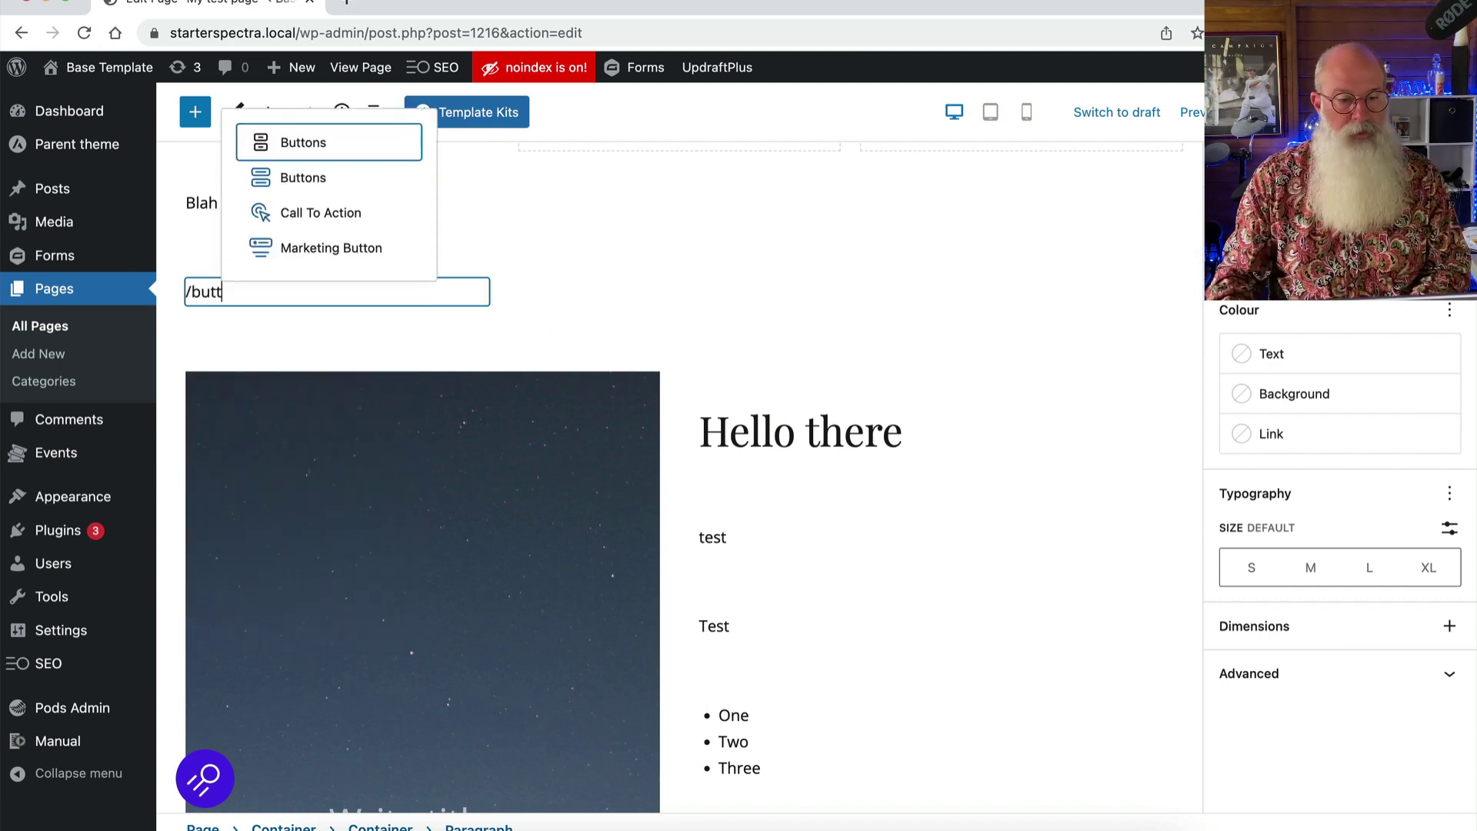
left_click(315, 142)
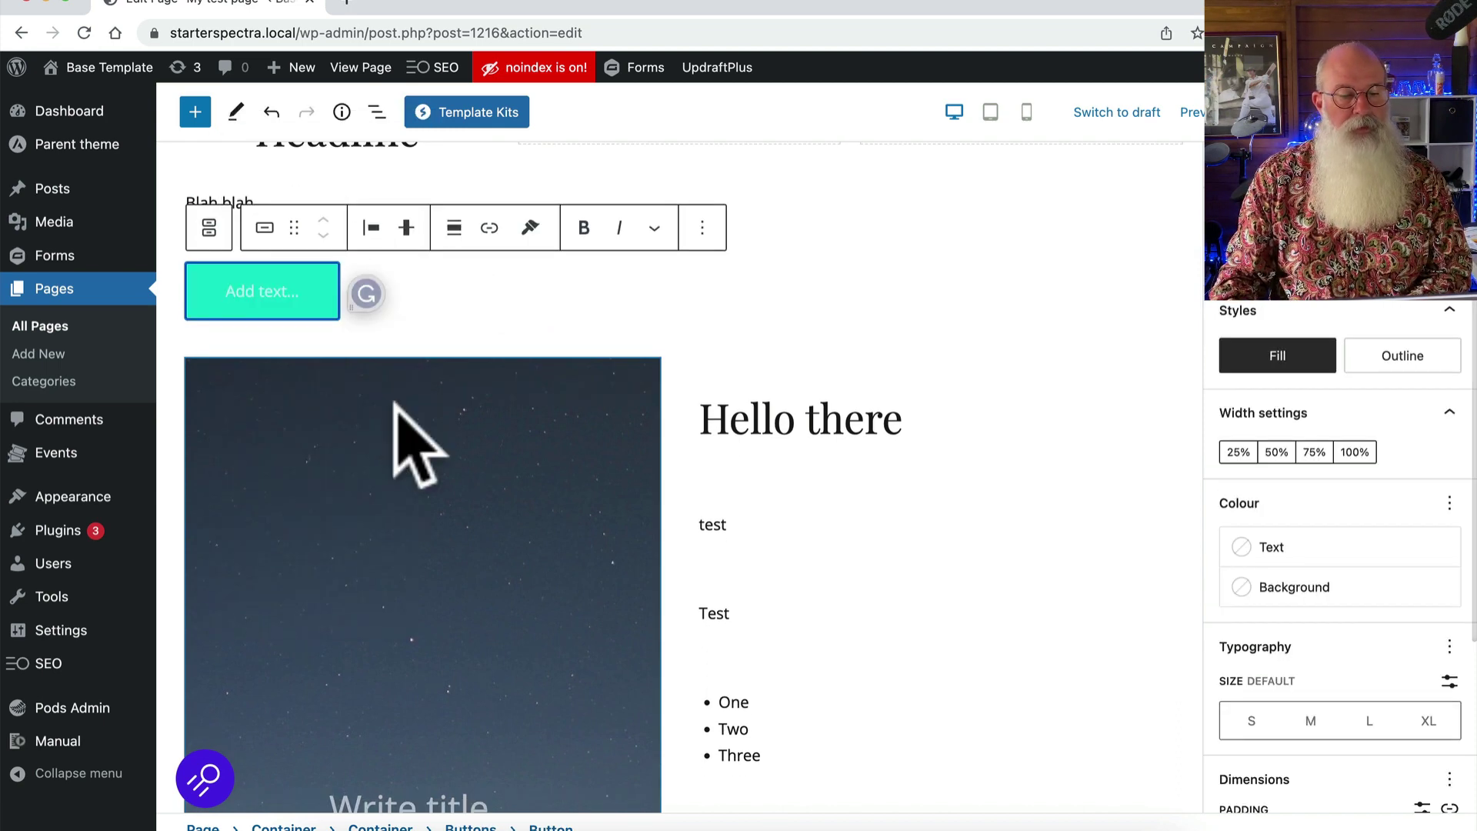
type("Do the thing")
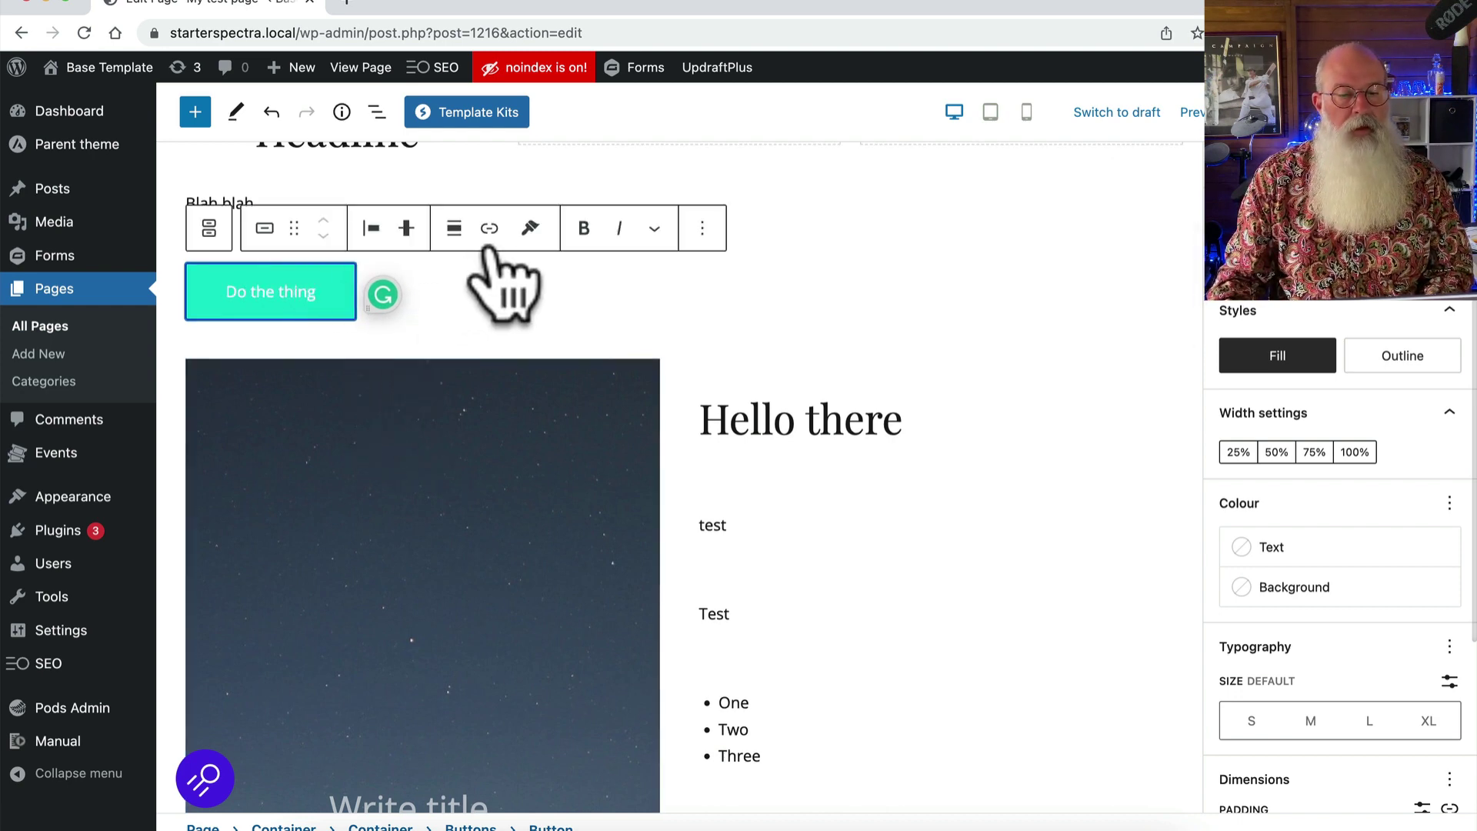
left_click(488, 229)
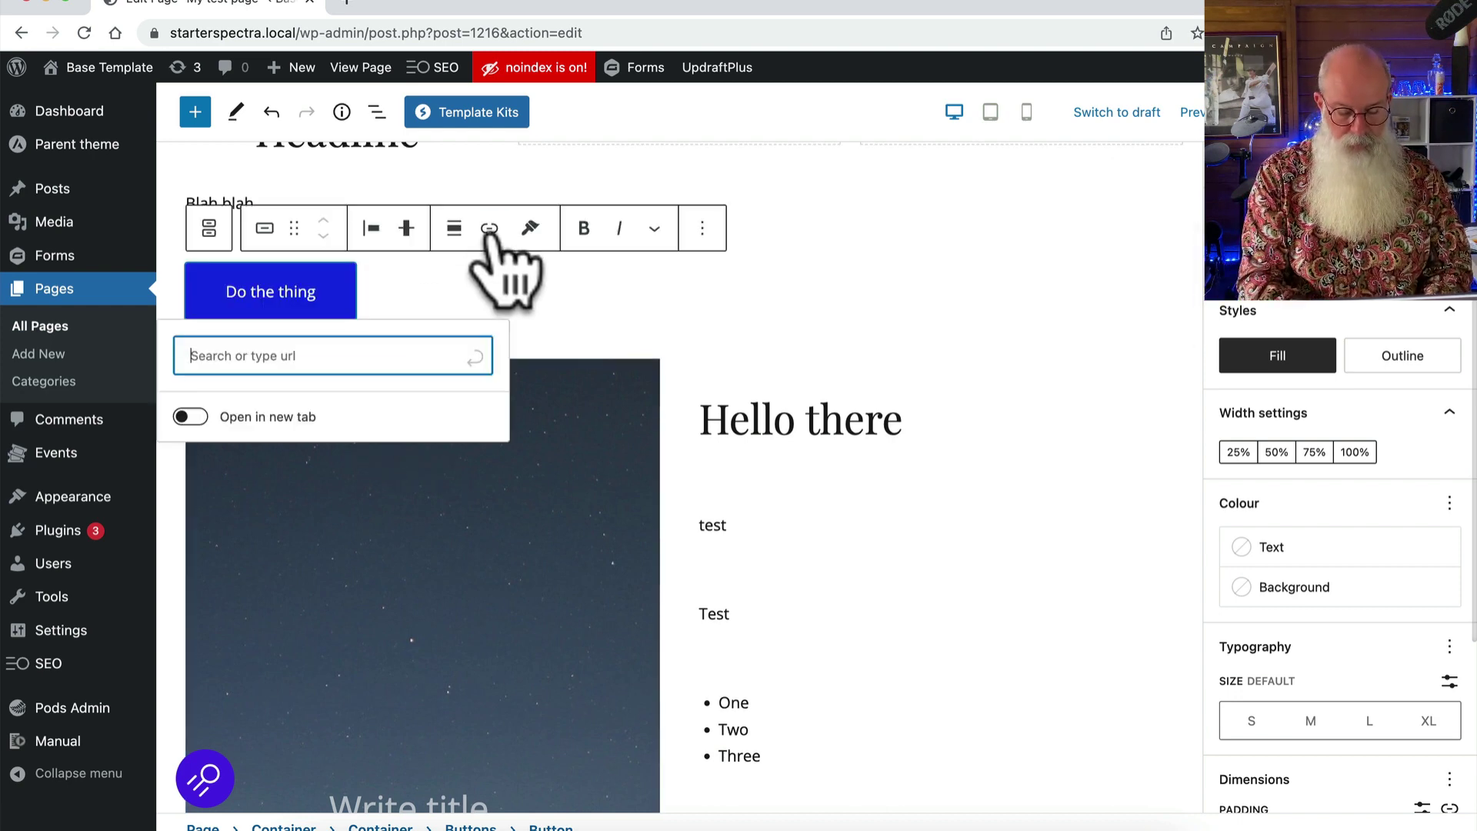
type("#")
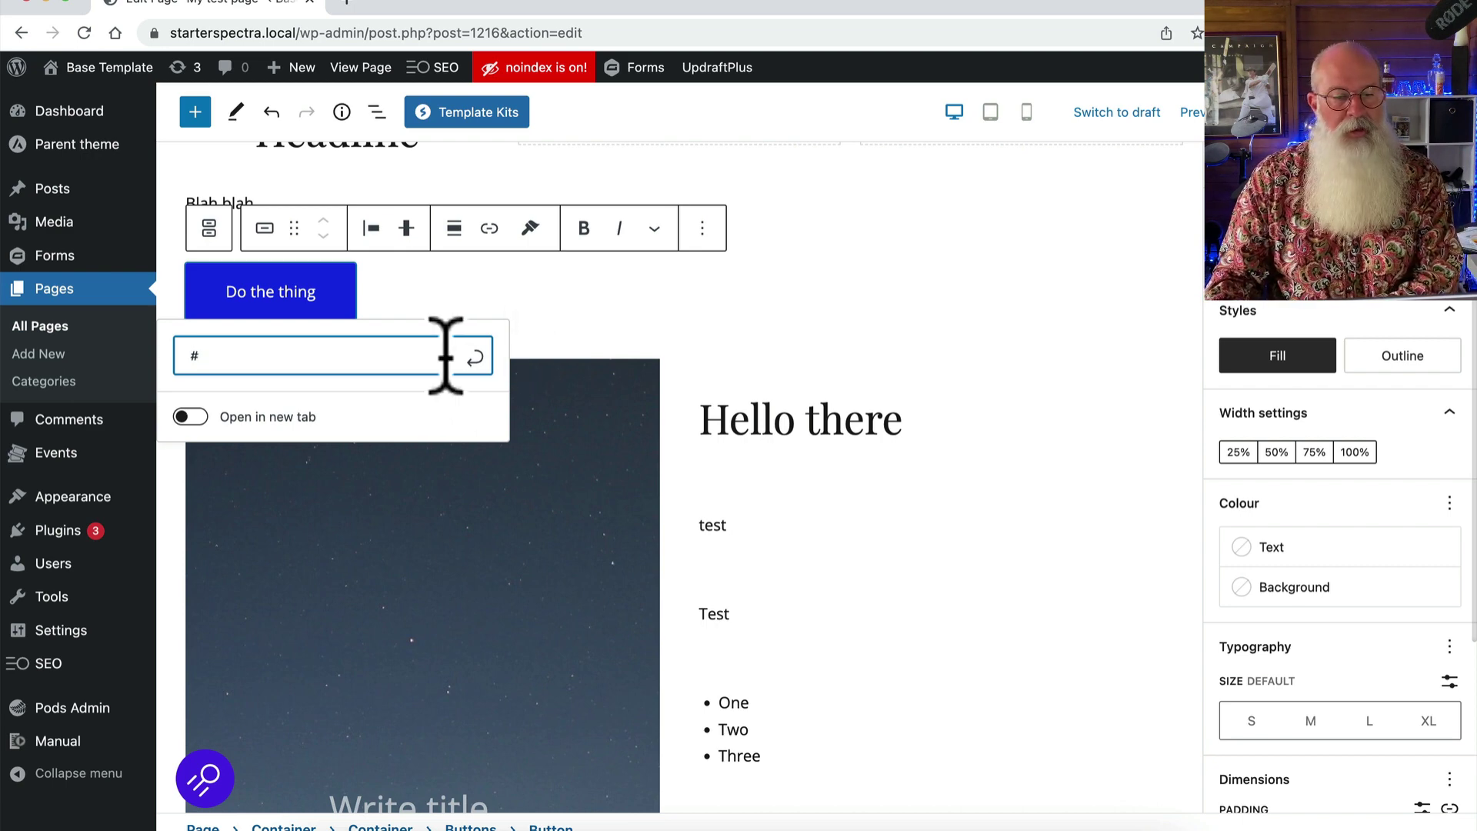
left_click(475, 357)
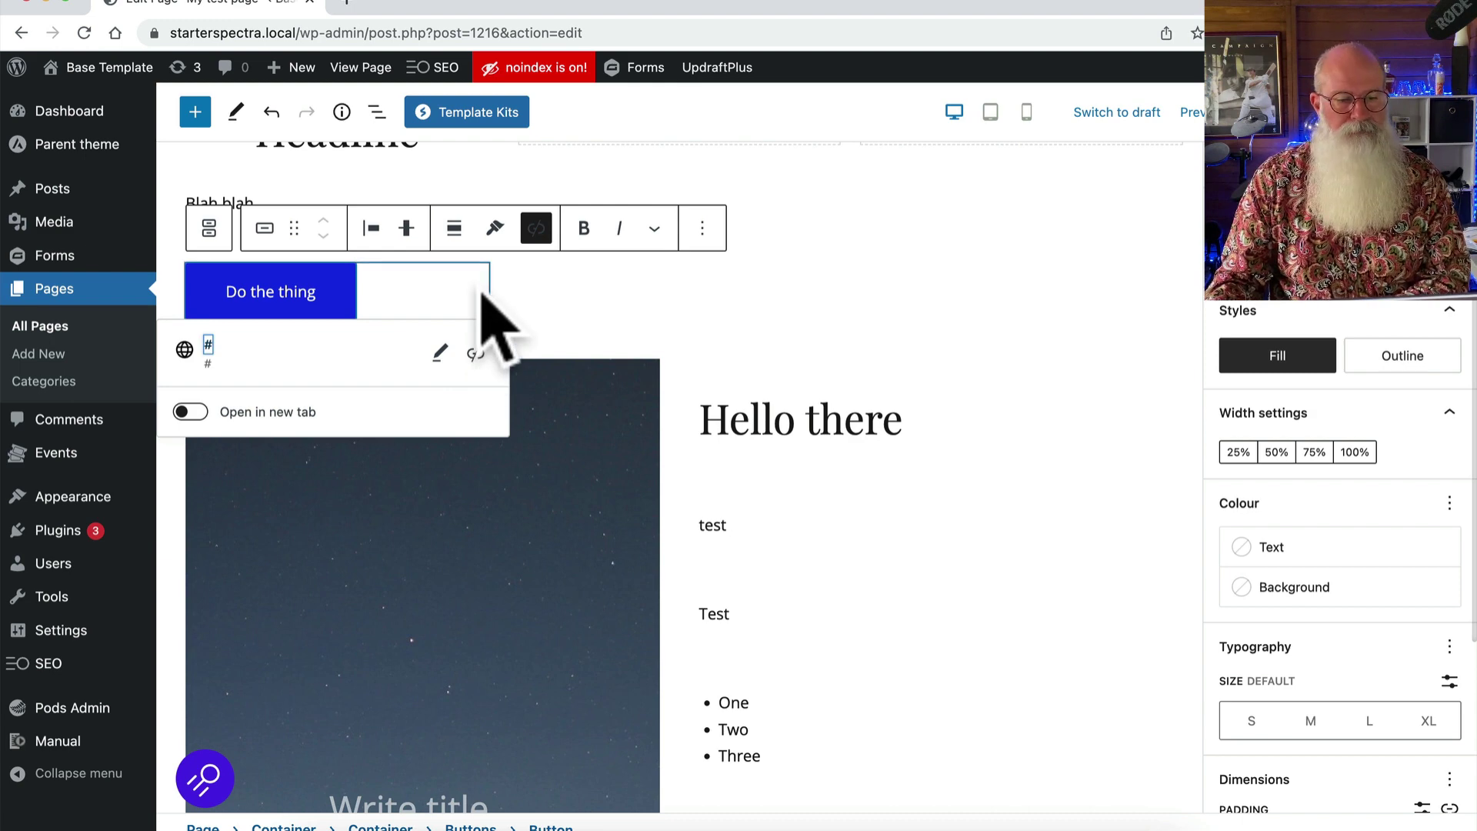
left_click(372, 229)
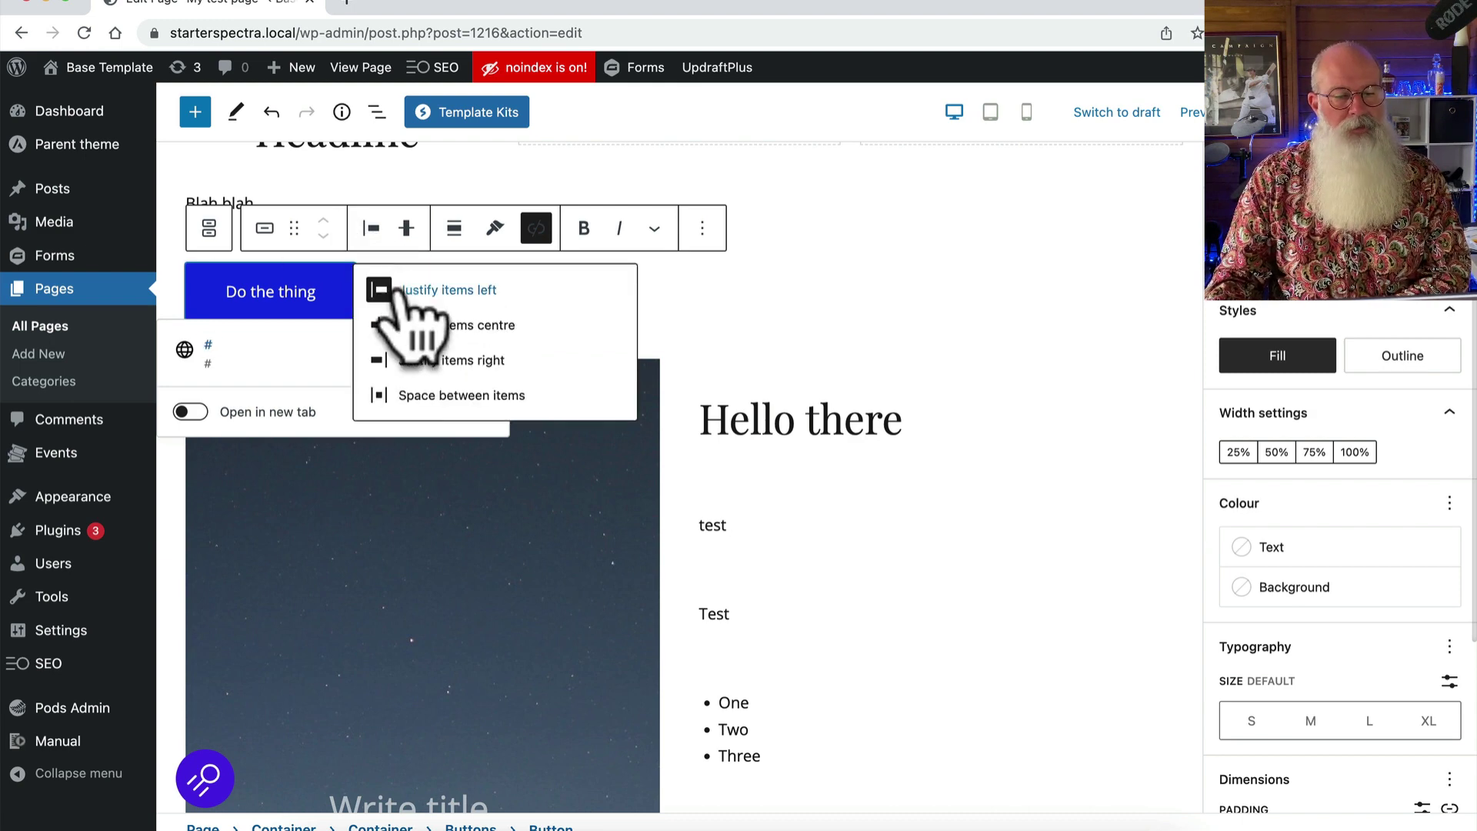
Step: Centre the Do the thing button and the Blah blah paragraph in the first column
left_click(428, 326)
scroll(442, 358, "up", 2)
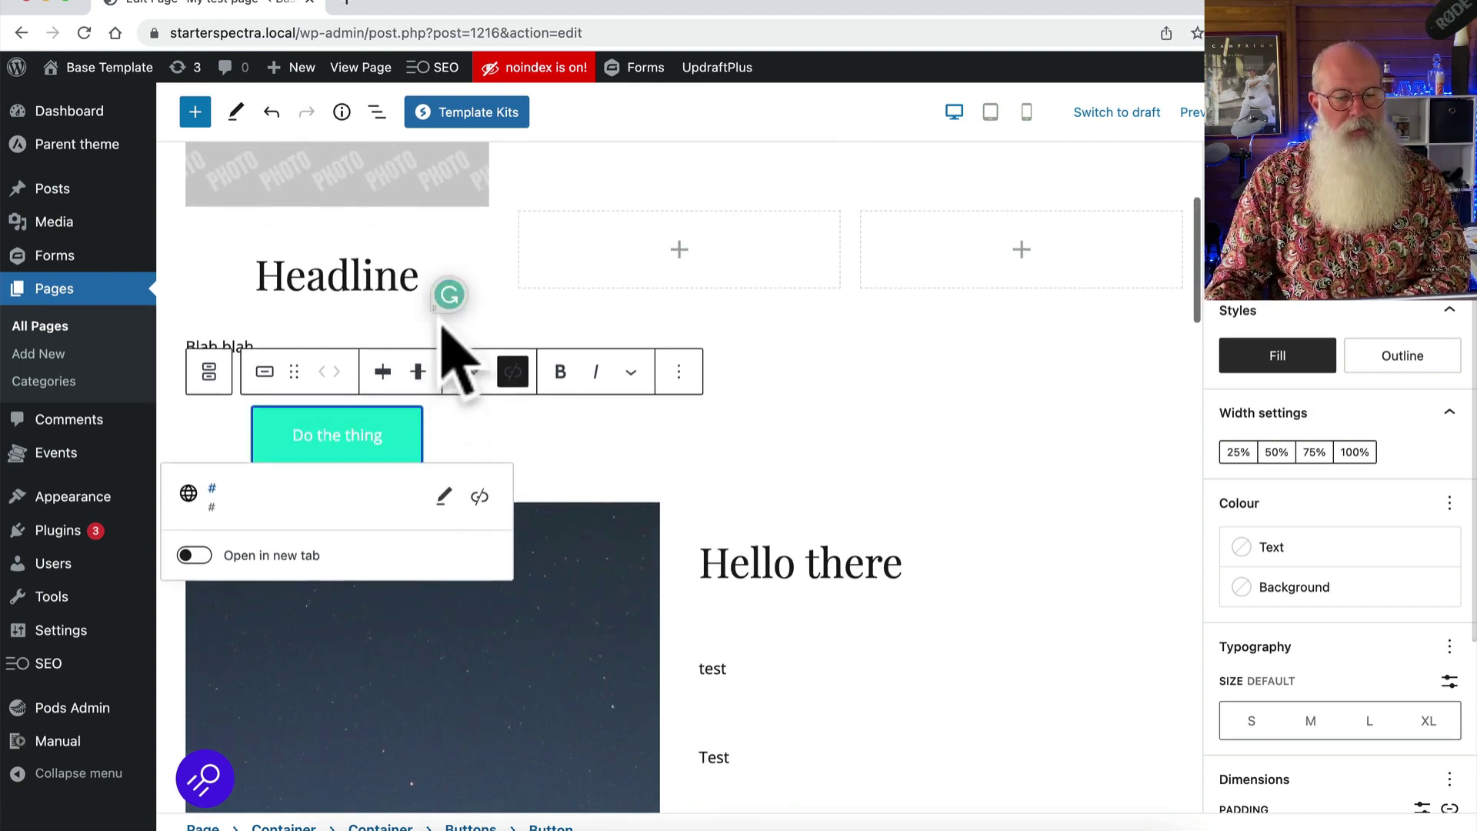
left_click(346, 274)
left_click(281, 344)
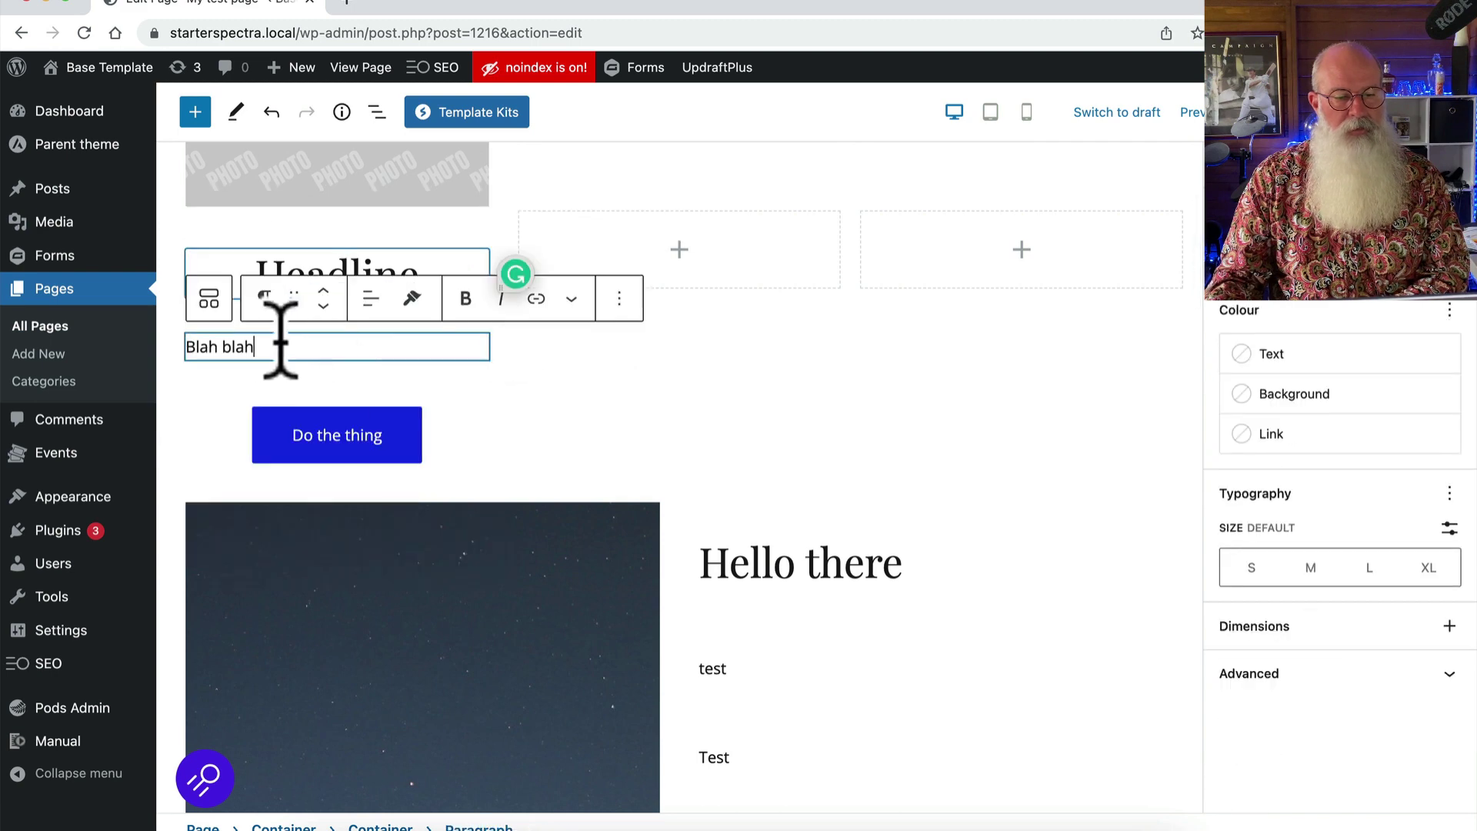
left_click(369, 299)
left_click(414, 394)
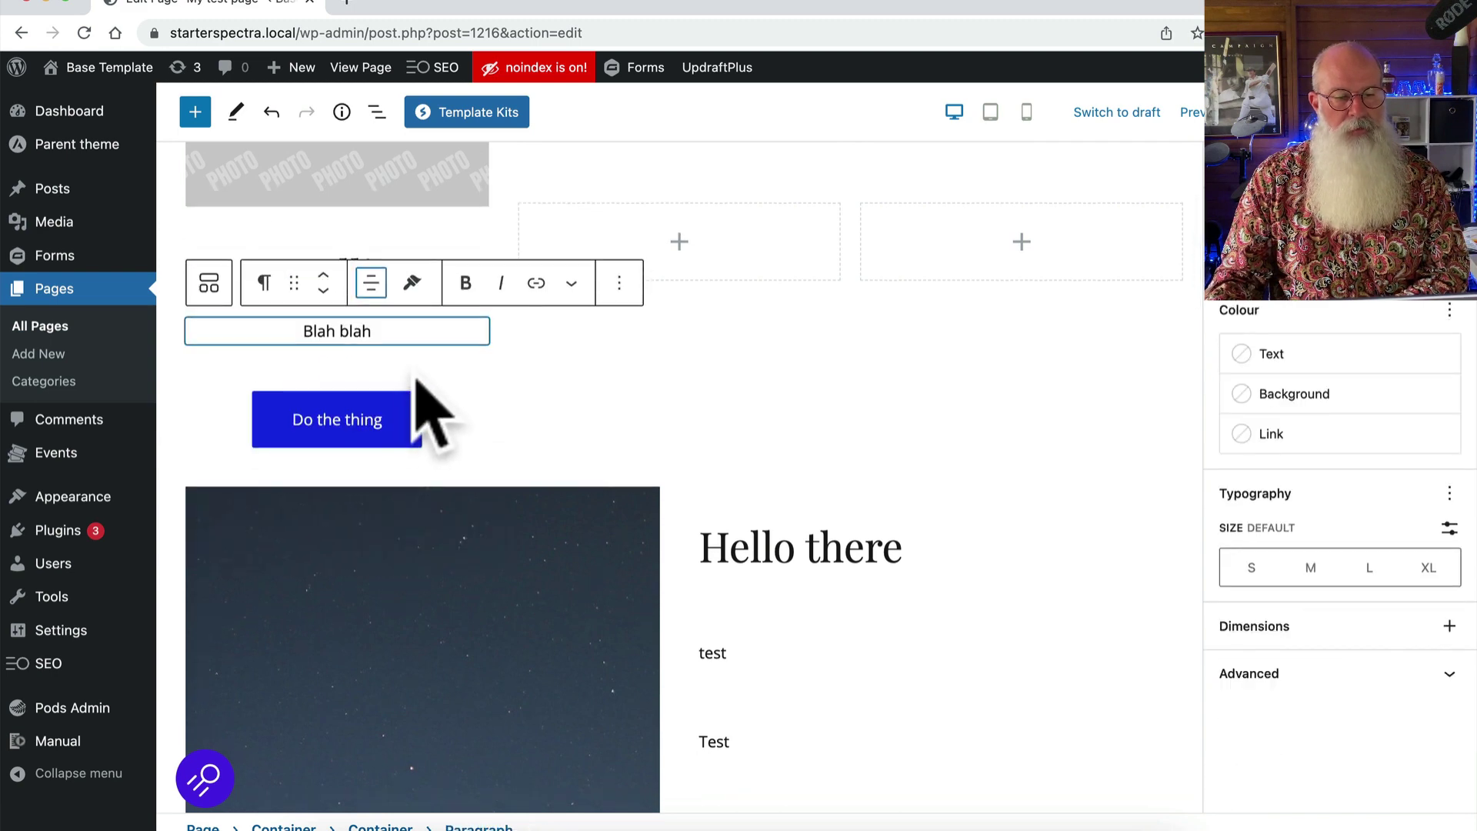
Step: Centre the placeholder image in its column and save the page
scroll(418, 377, "up", 4)
left_click(413, 362)
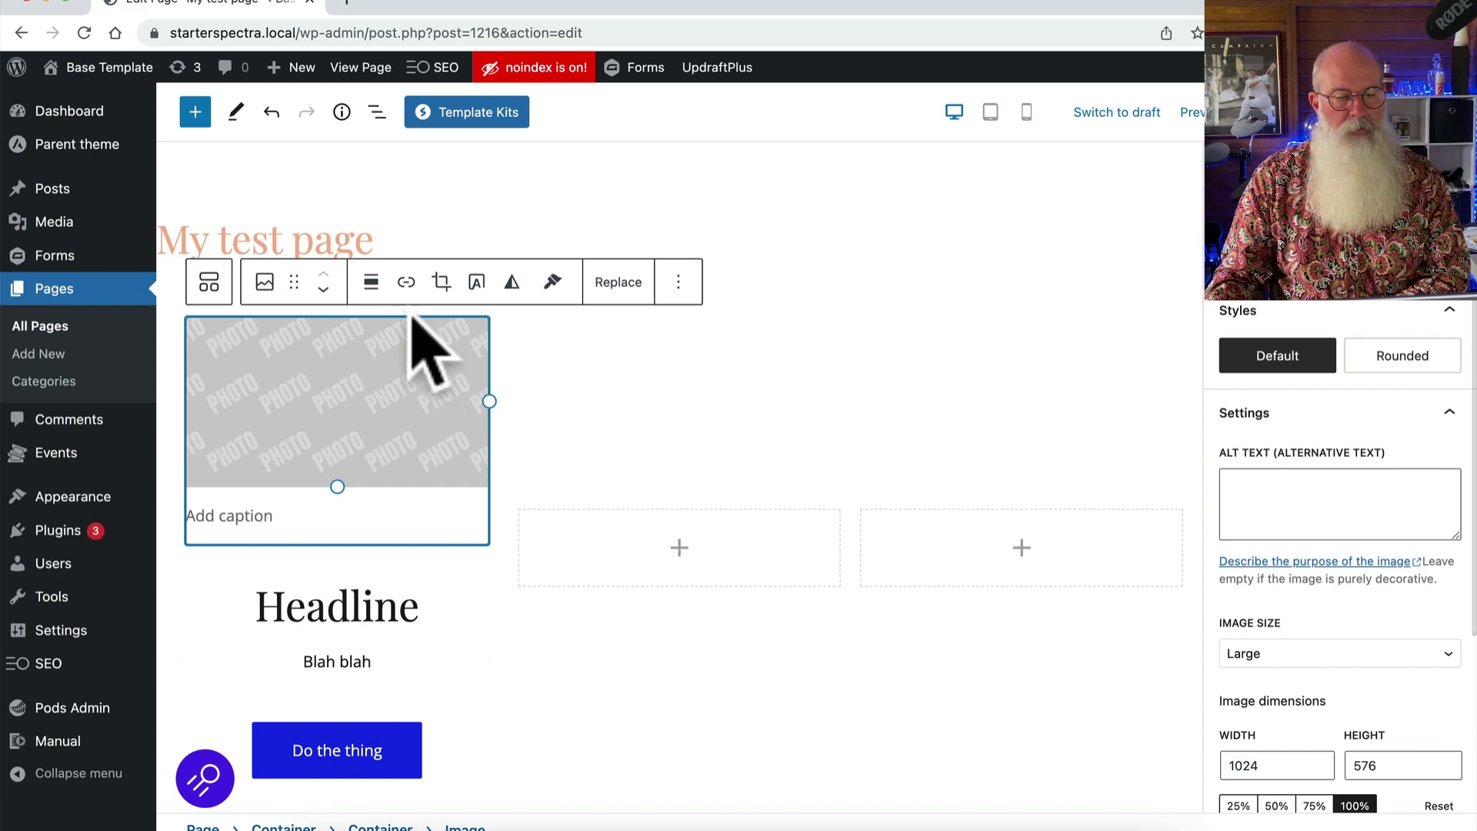
left_click(371, 283)
left_click(424, 418)
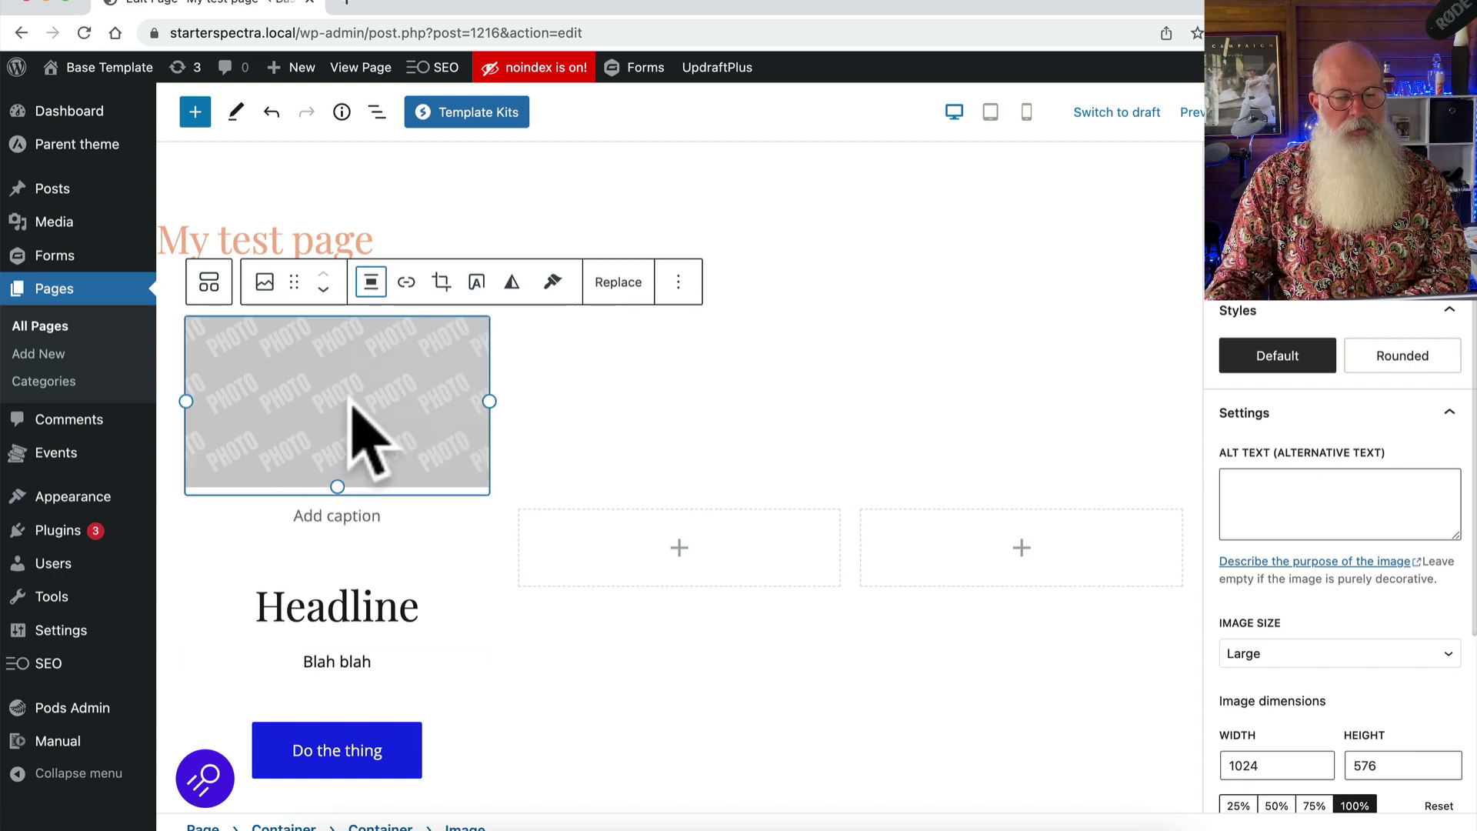
scroll(354, 404, "down", 3)
scroll(356, 395, "up", 3)
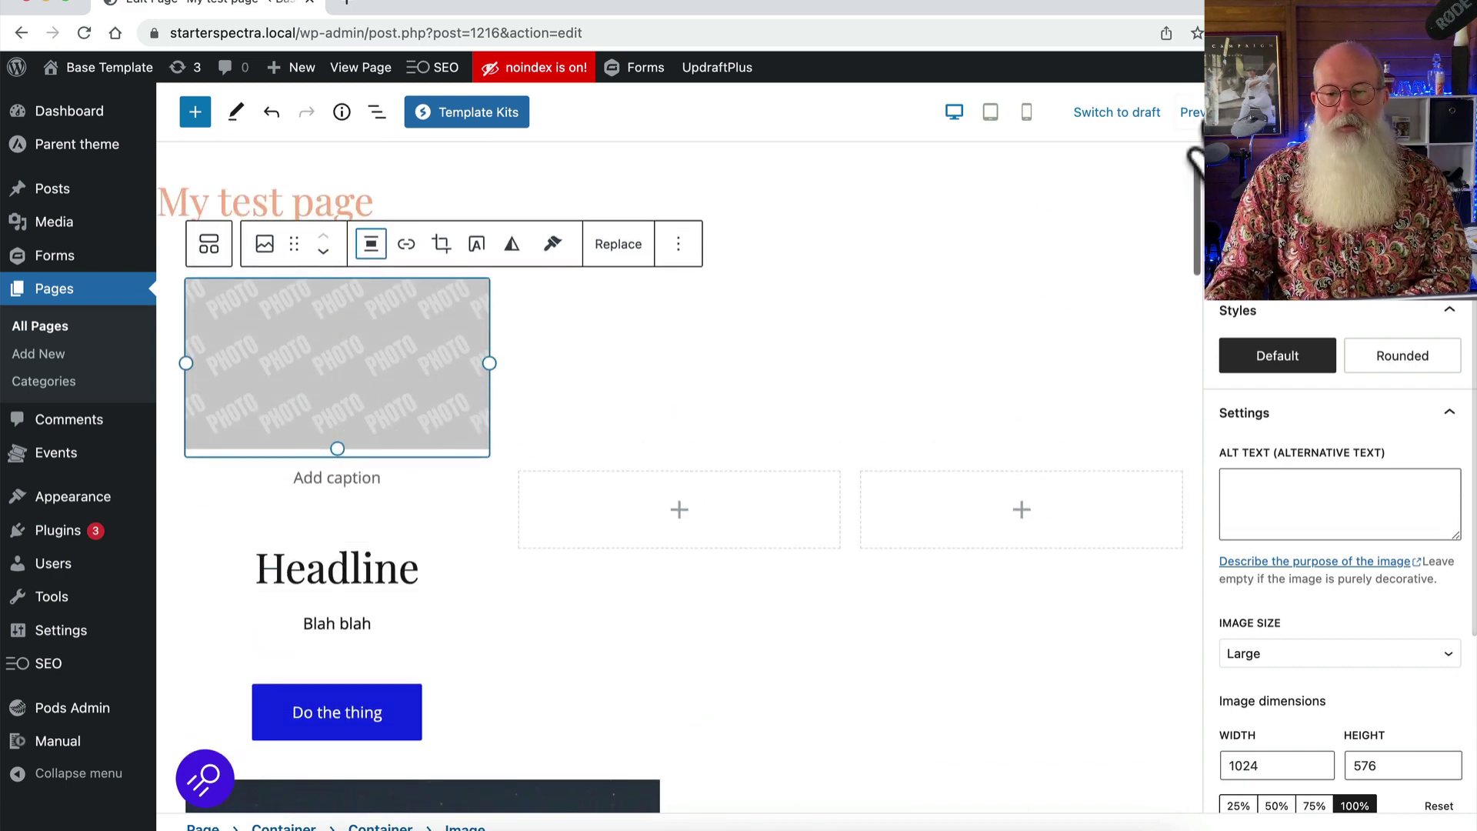
key("super+s")
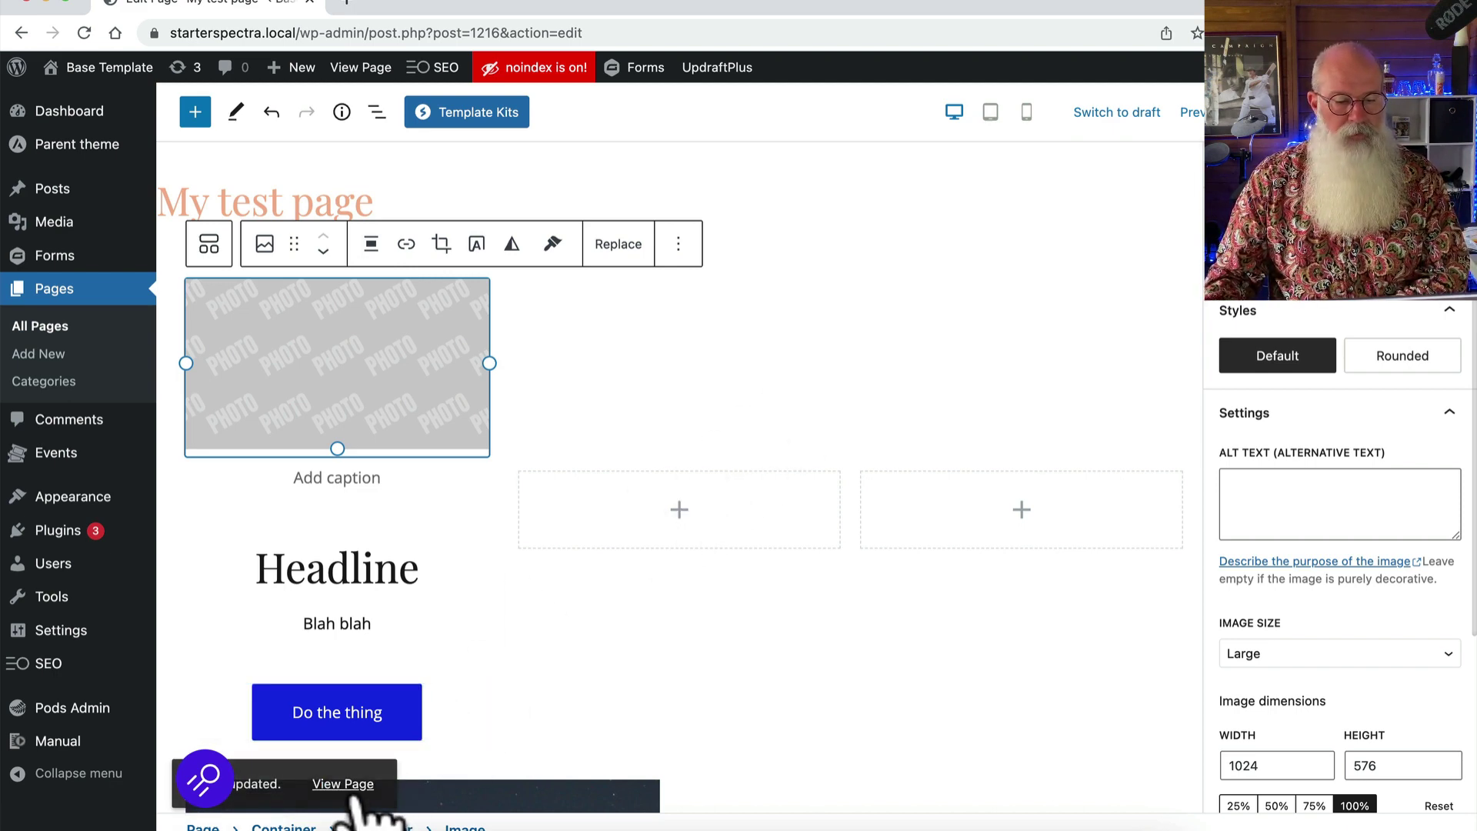
Step: View the live page and test the first column's Do the thing button
left_click(361, 68)
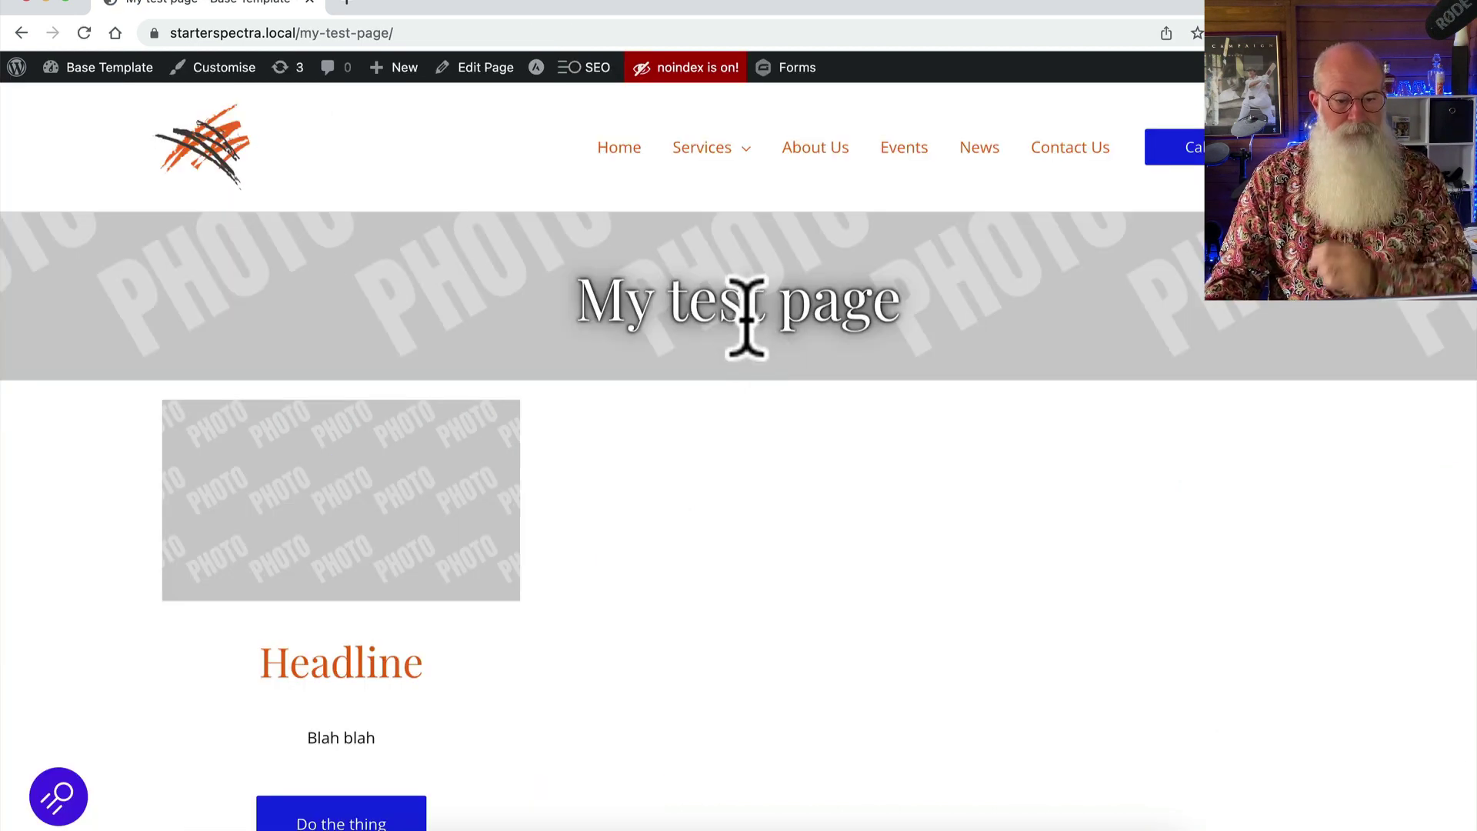
scroll(743, 316, "down", 4)
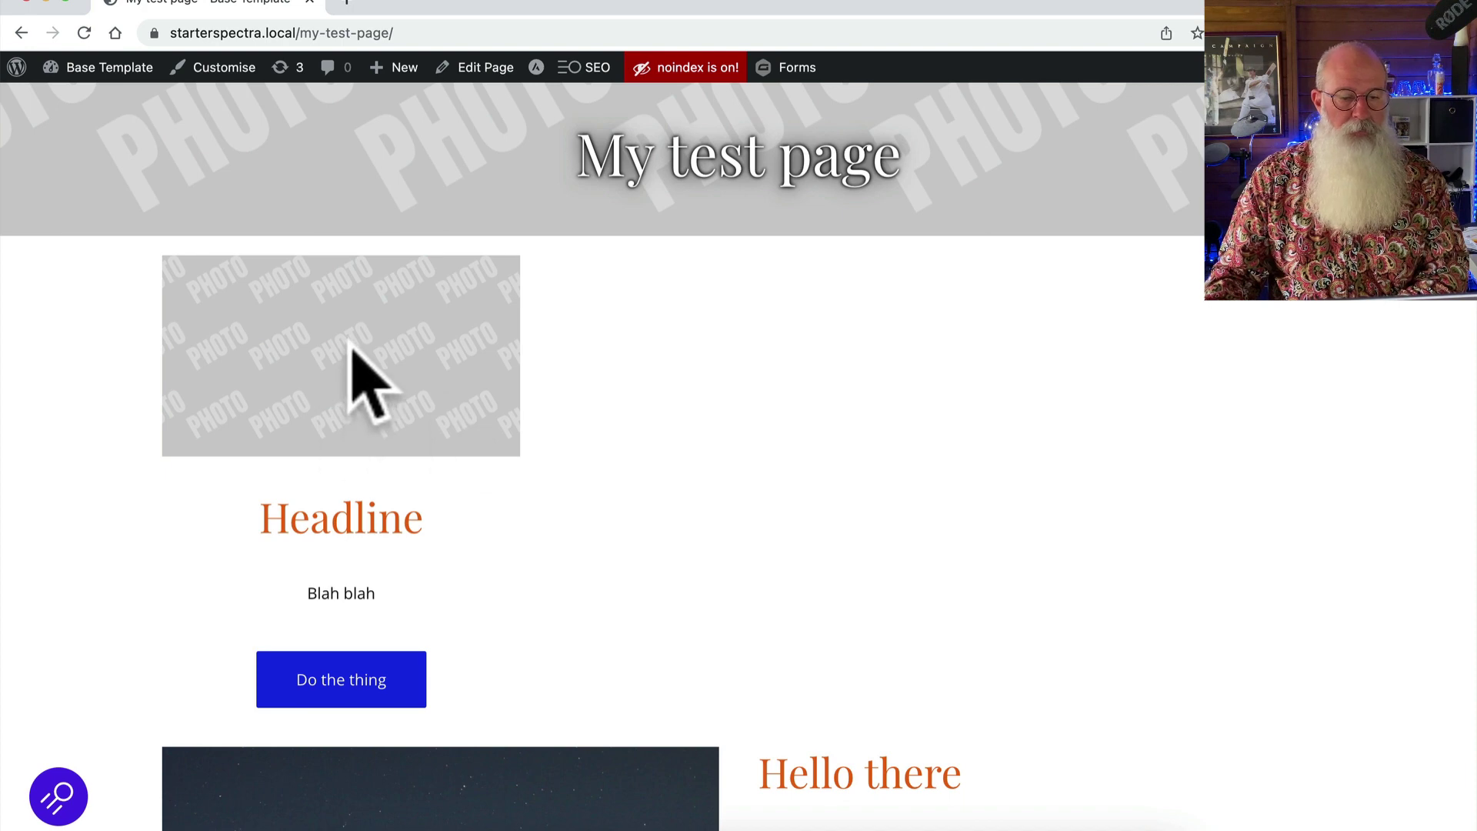
left_click(346, 677)
left_click(344, 679)
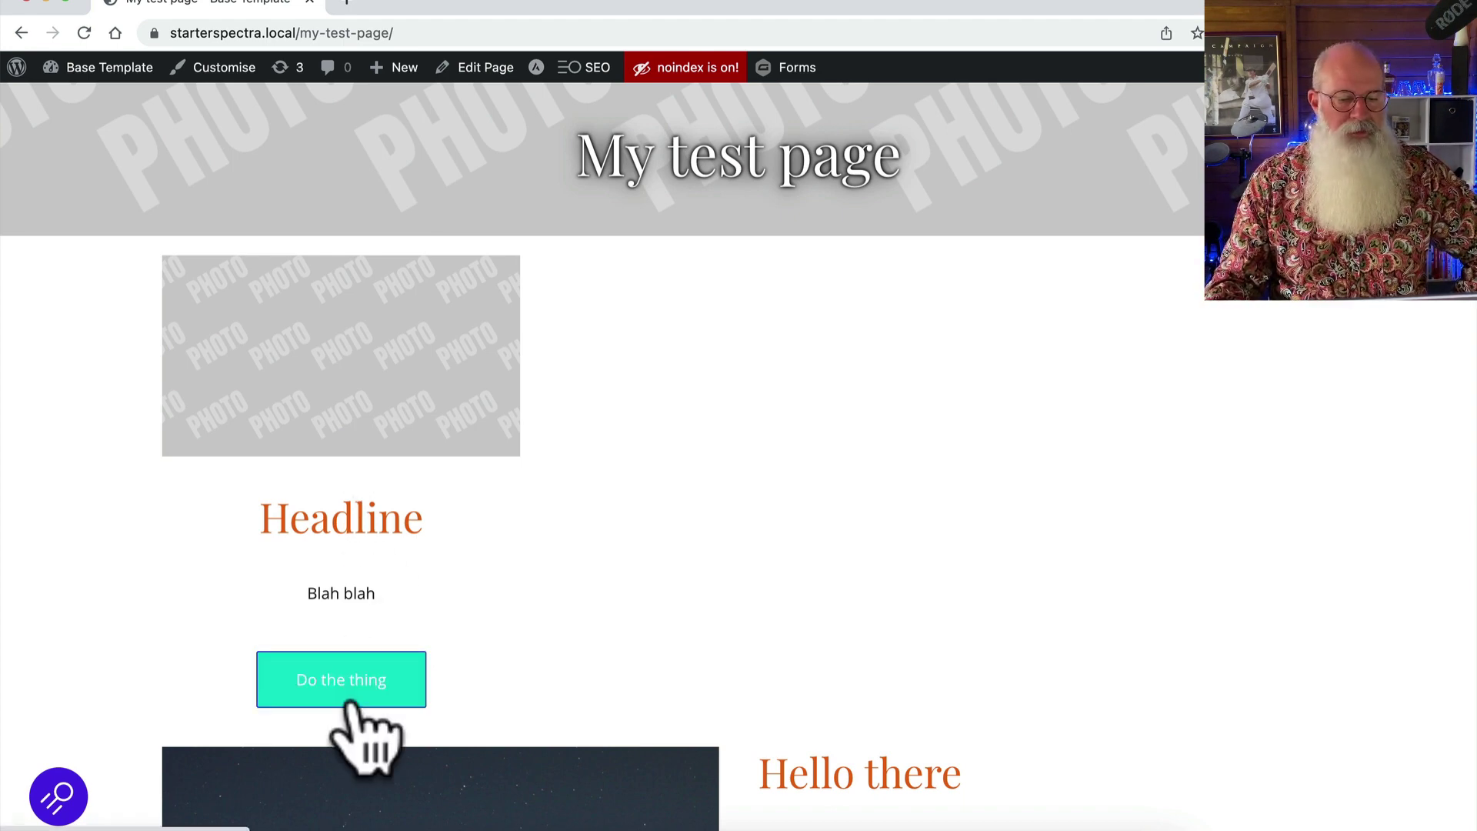
Step: Reopen the editor and step through the first column's Image, Headline, Paragraph and Buttons in List View
left_click(481, 69)
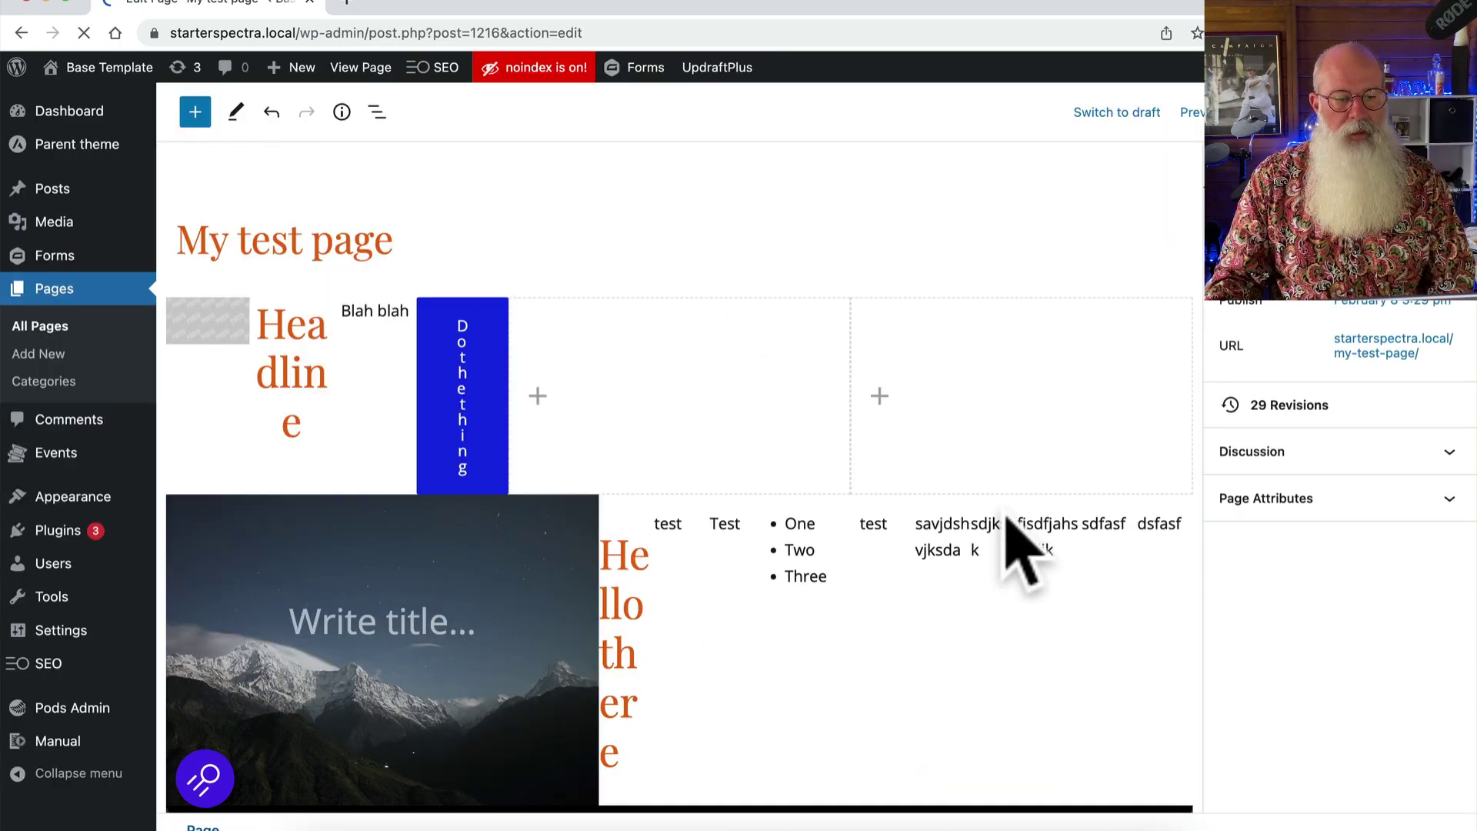
left_click(376, 112)
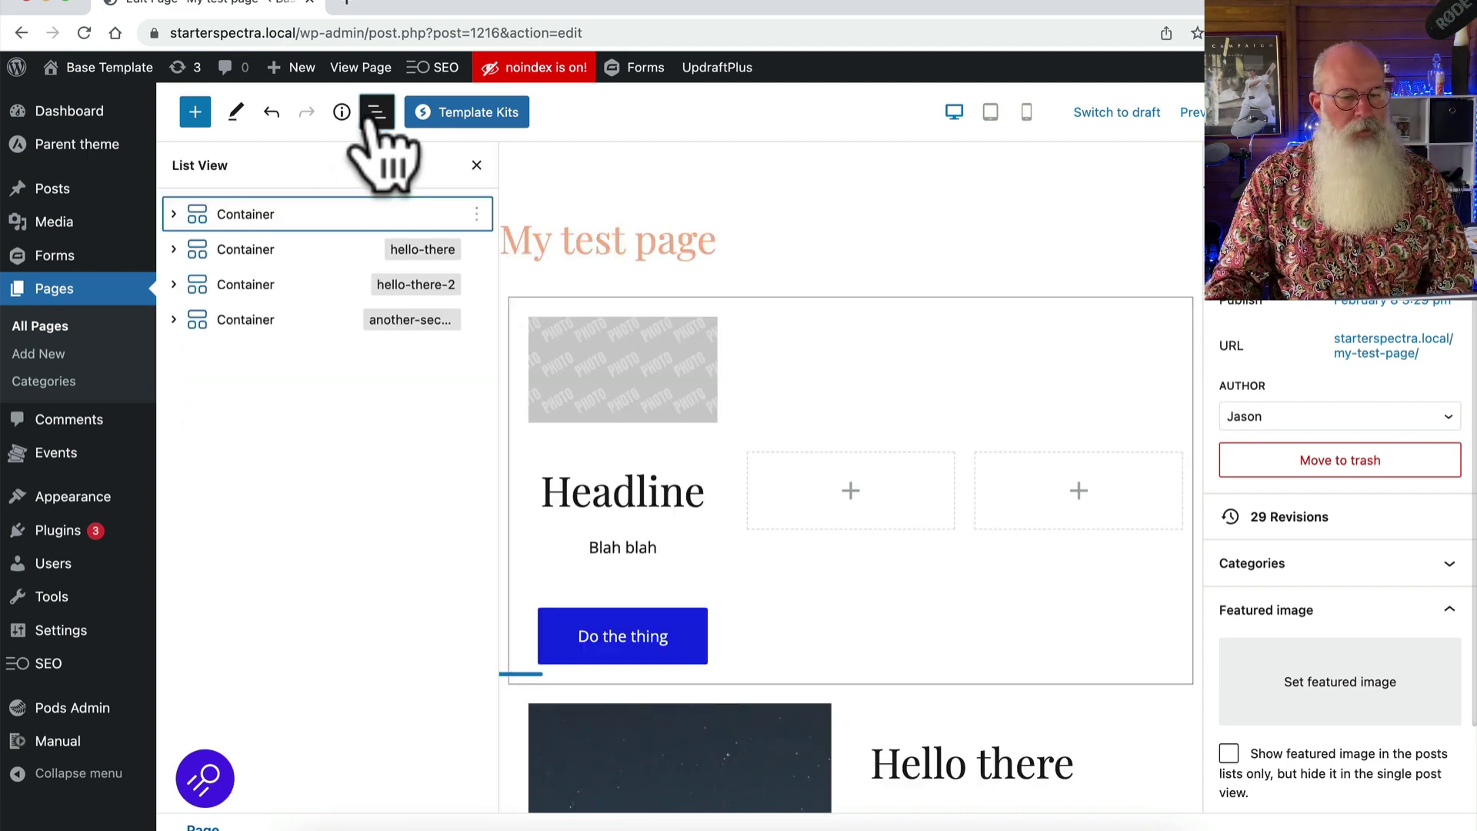
left_click(173, 214)
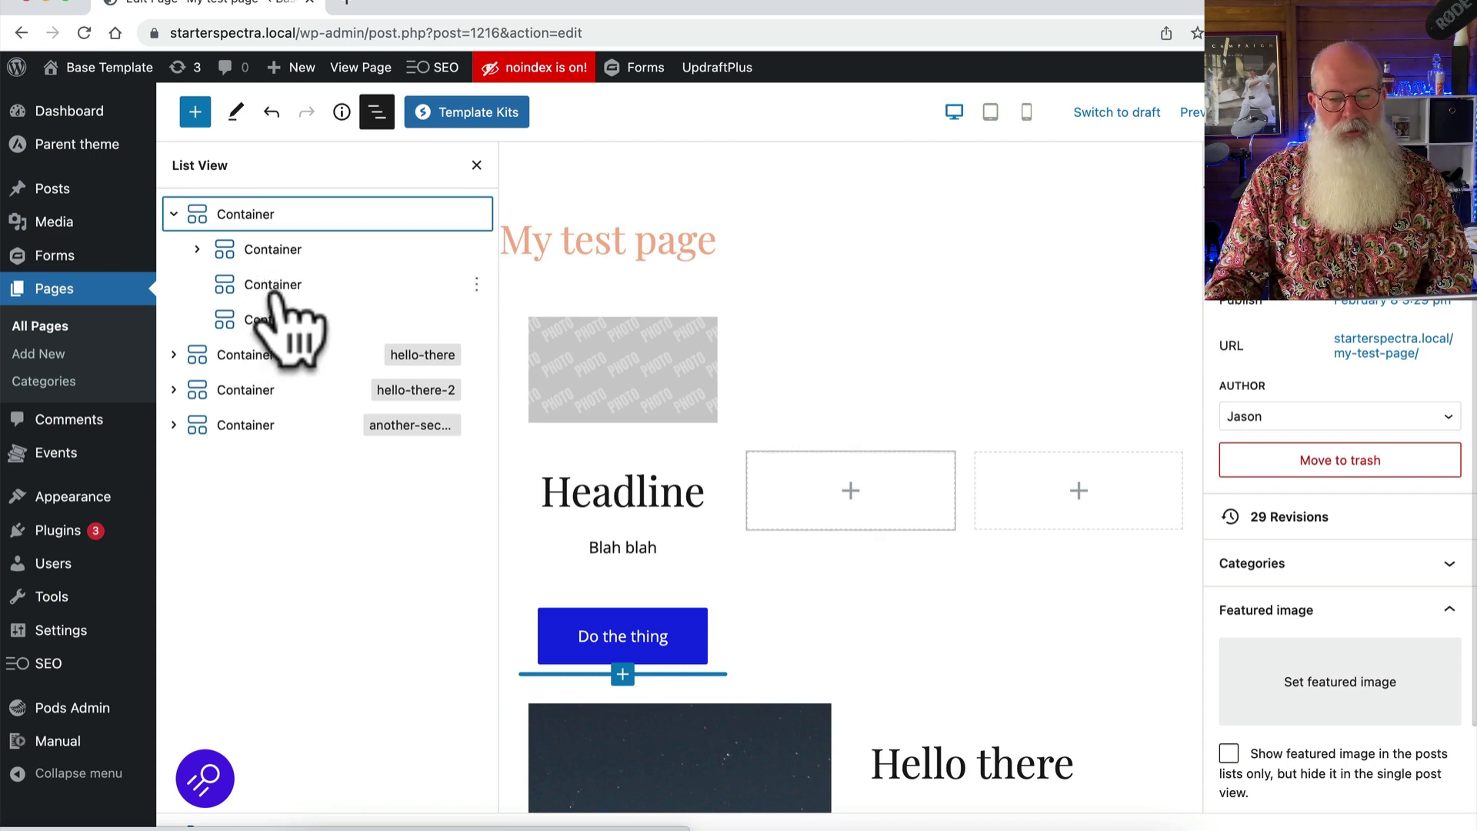
left_click(197, 249)
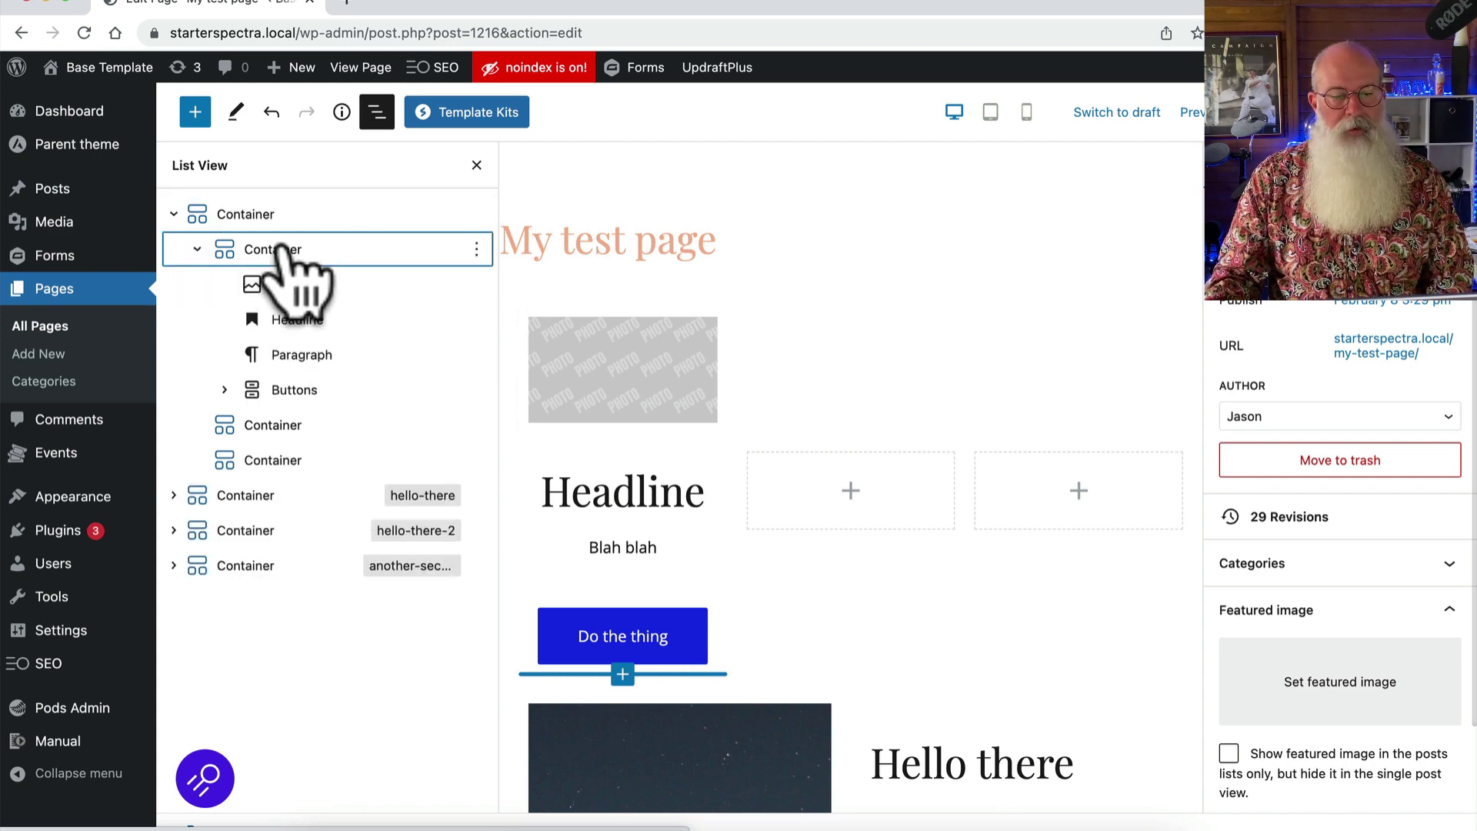
left_click(283, 286)
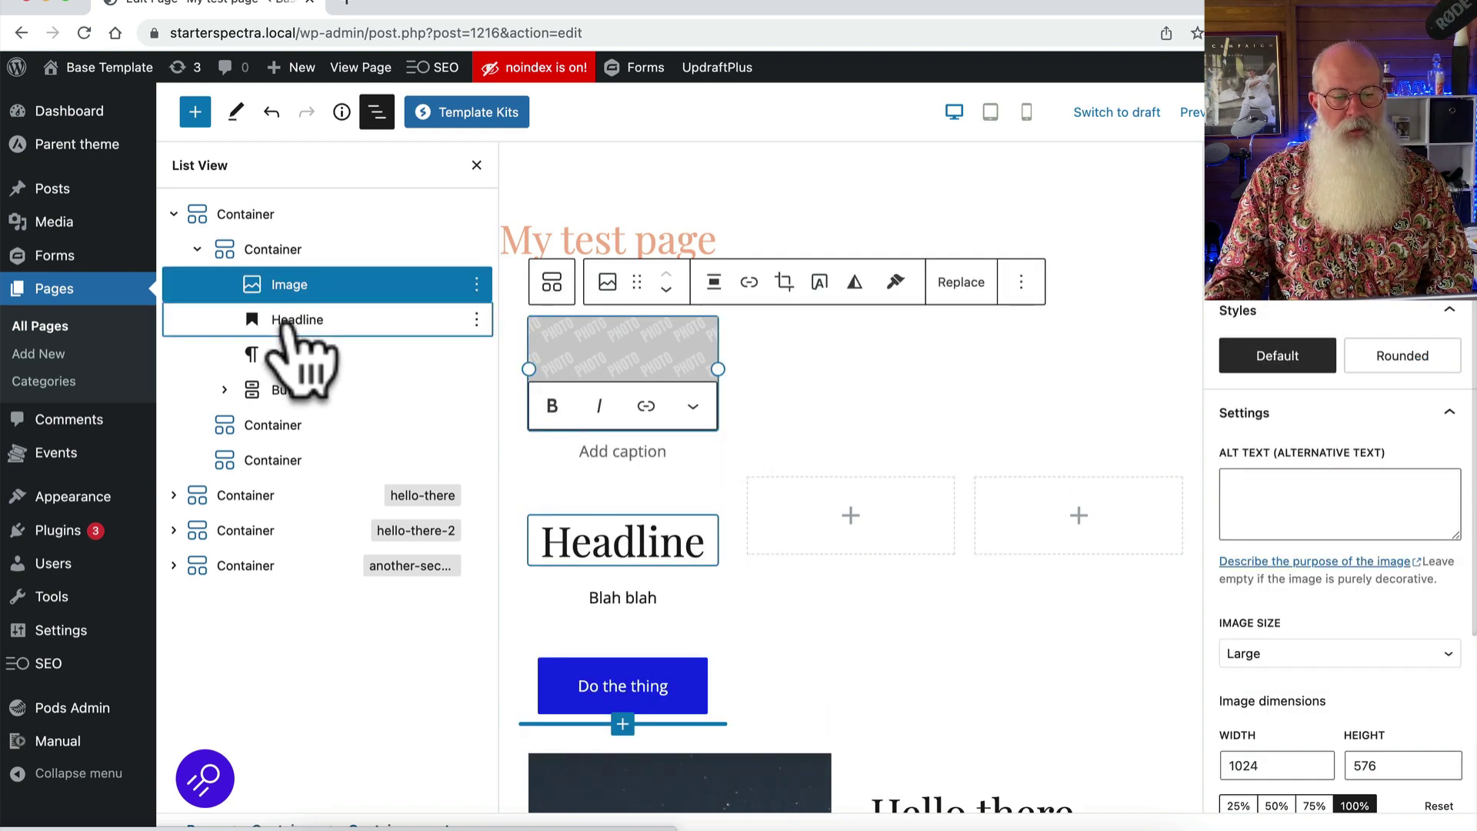
left_click(286, 322)
left_click(296, 356)
left_click(307, 390)
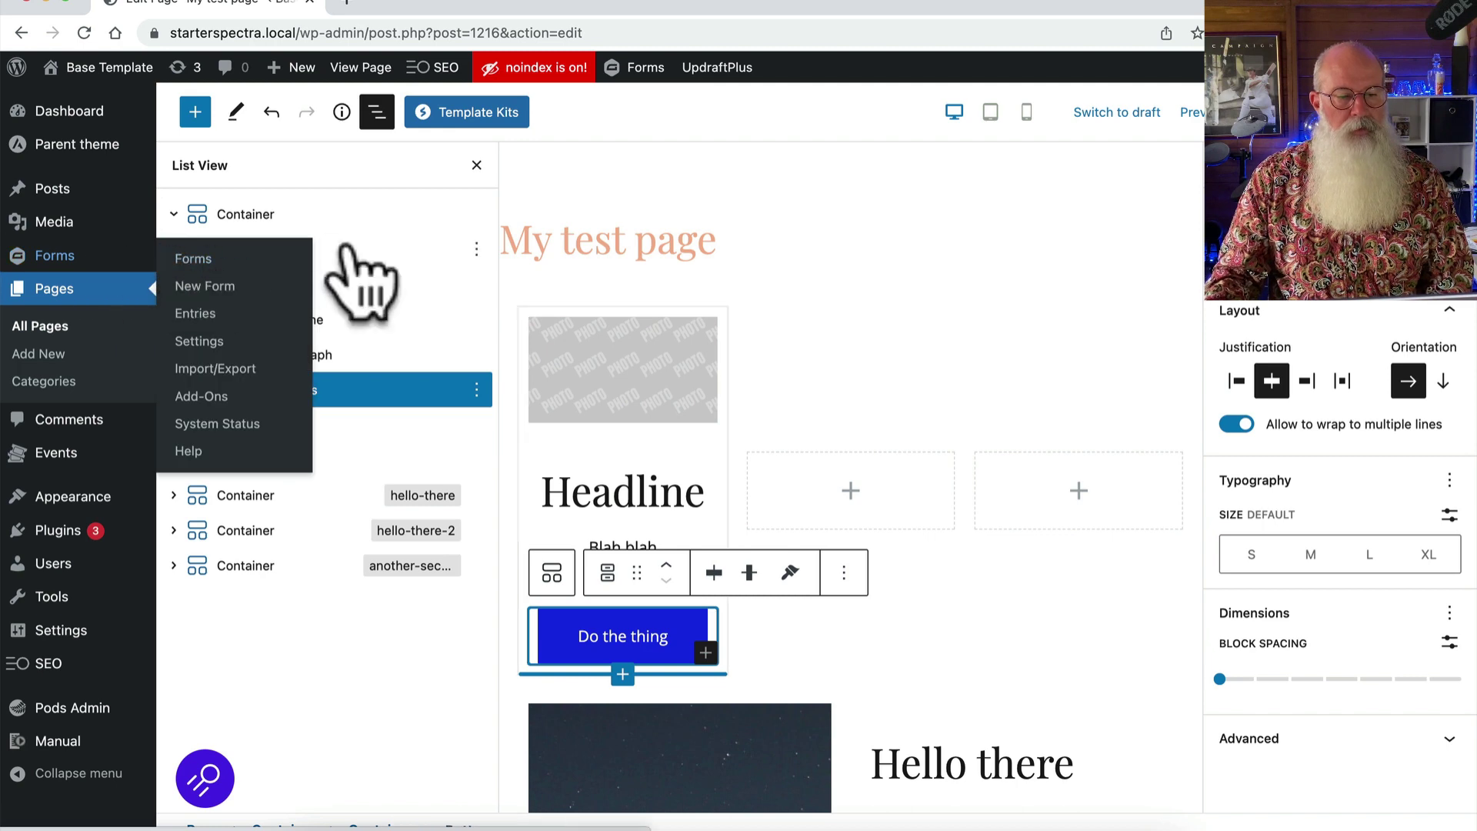
left_click(198, 249)
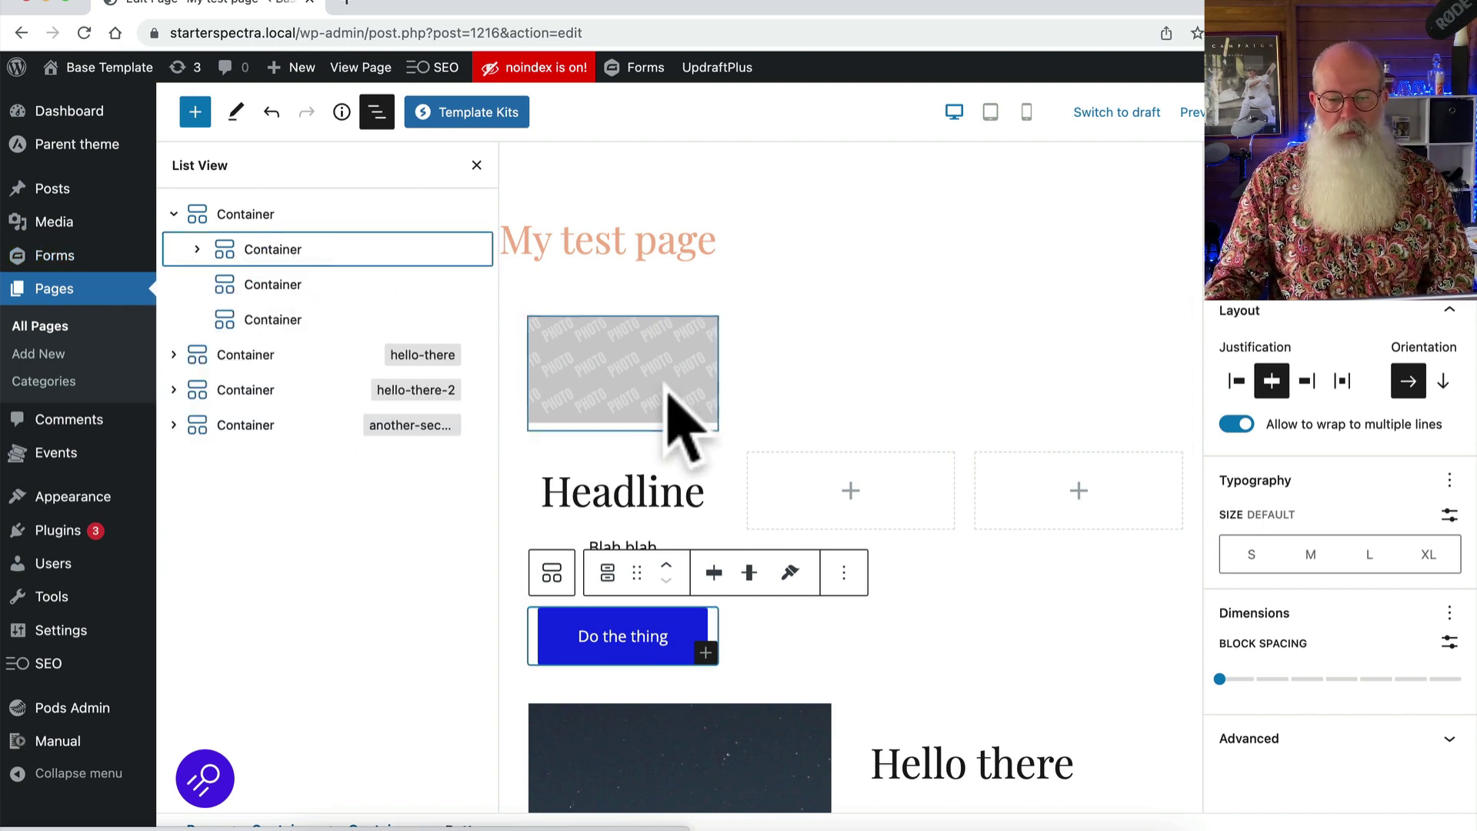
Step: Select the first column's placeholder image to show its Image settings
scroll(666, 393, "down", 2)
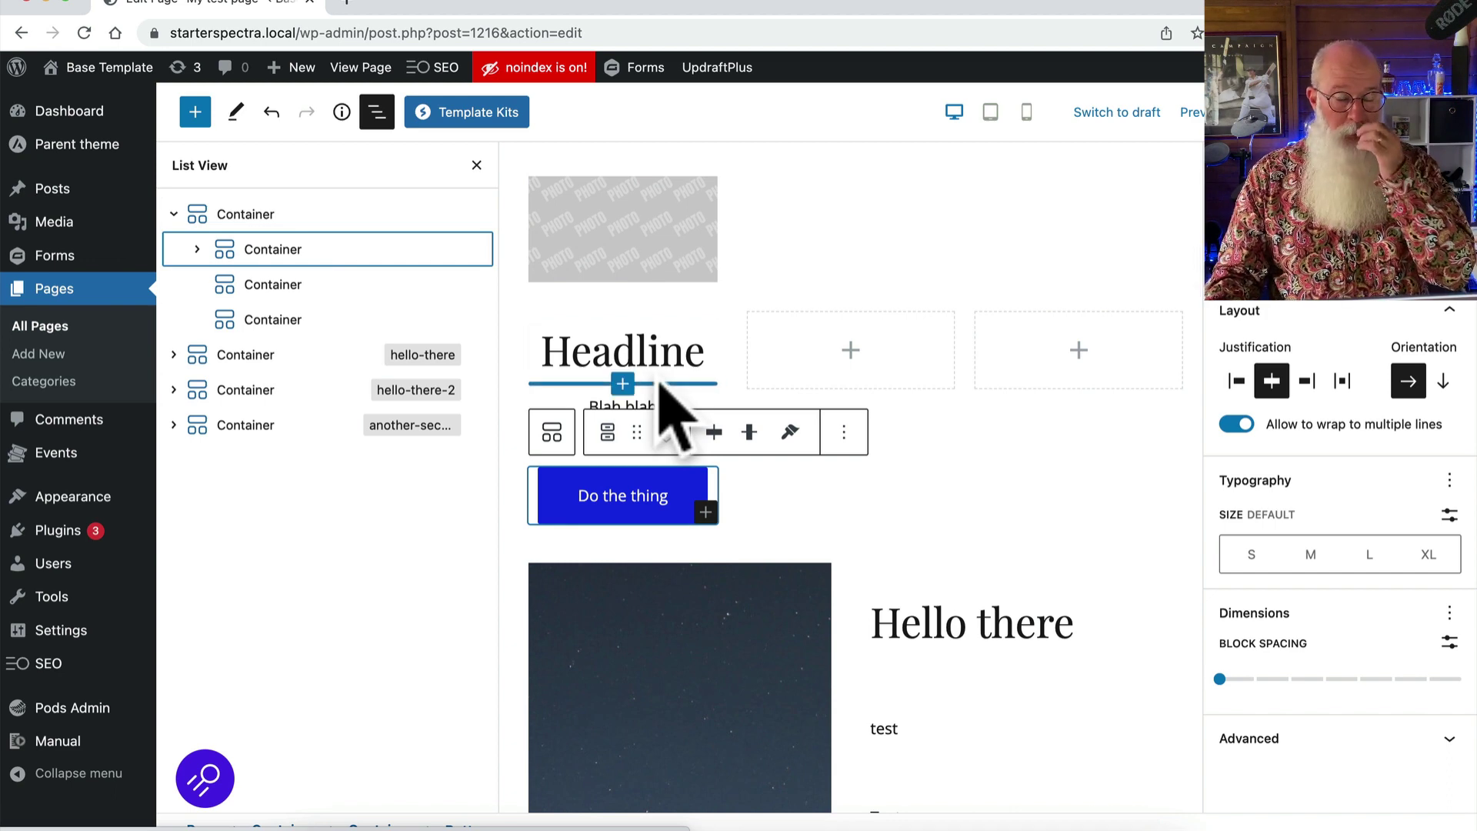
scroll(659, 380, "up", 1)
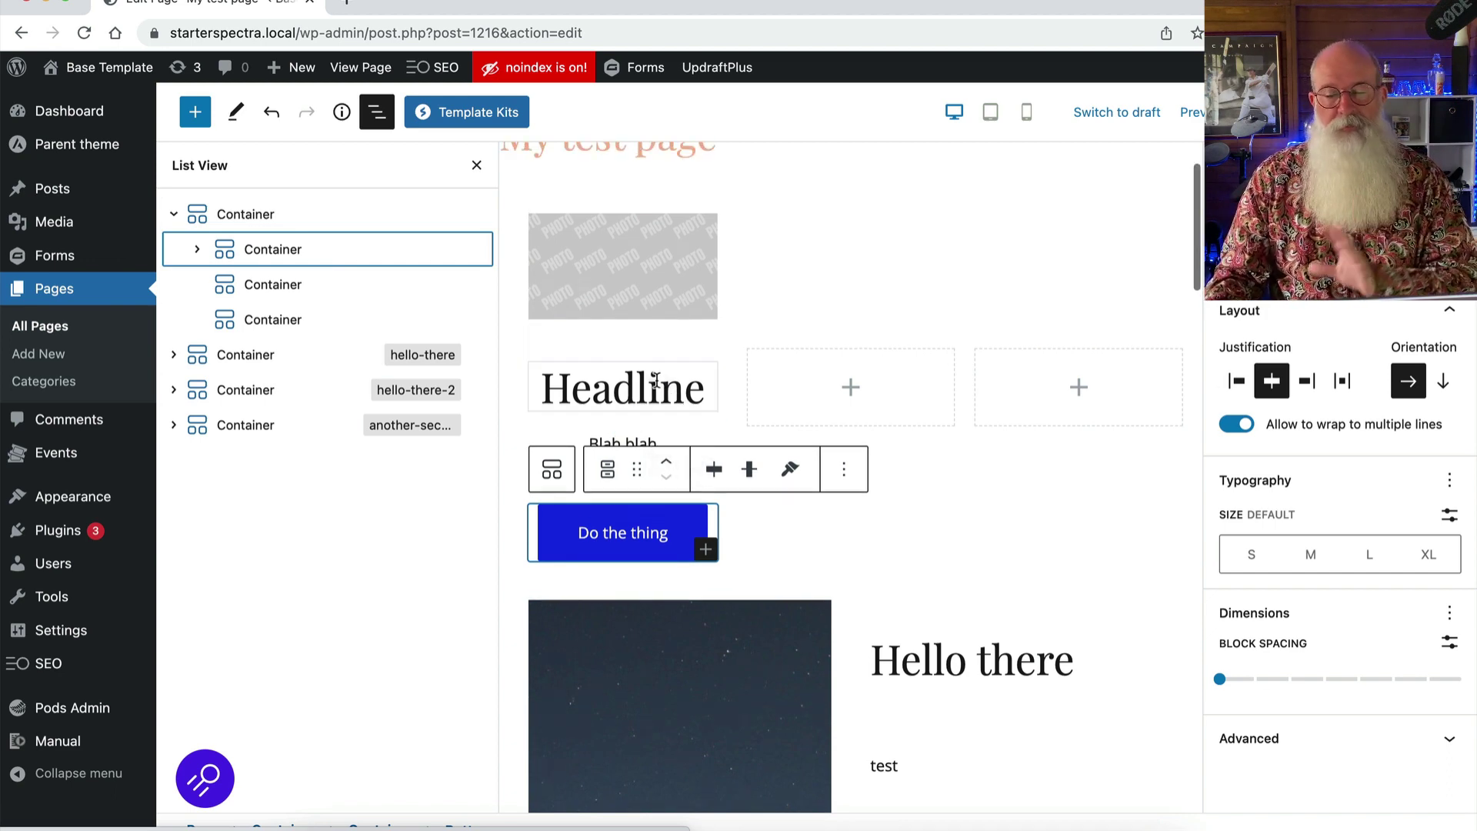
left_click(648, 273)
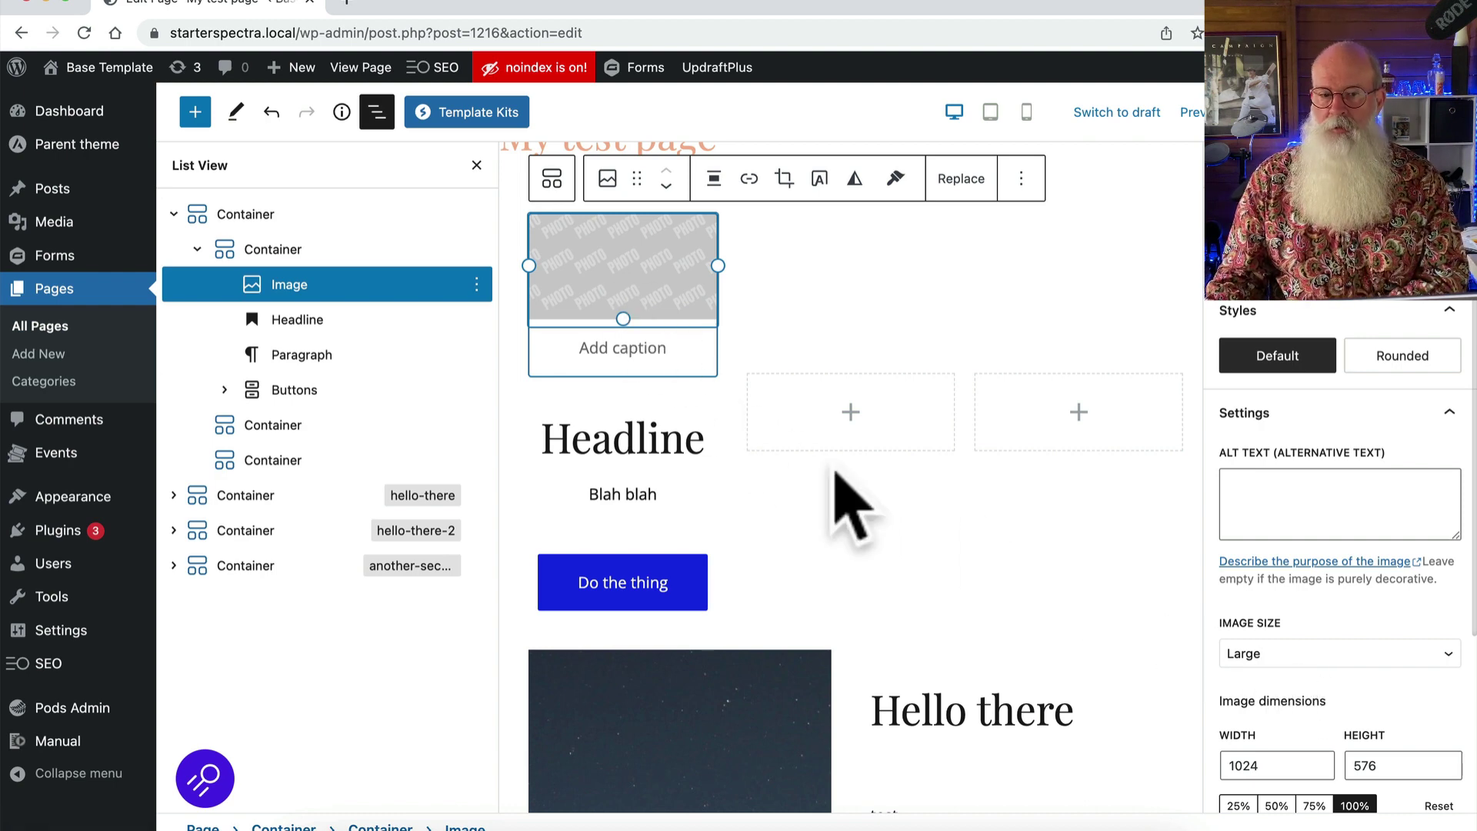
Step: Set the image size to Medium (600 × 338), briefly trying Thumbnail before returning to Medium
left_click(1301, 658)
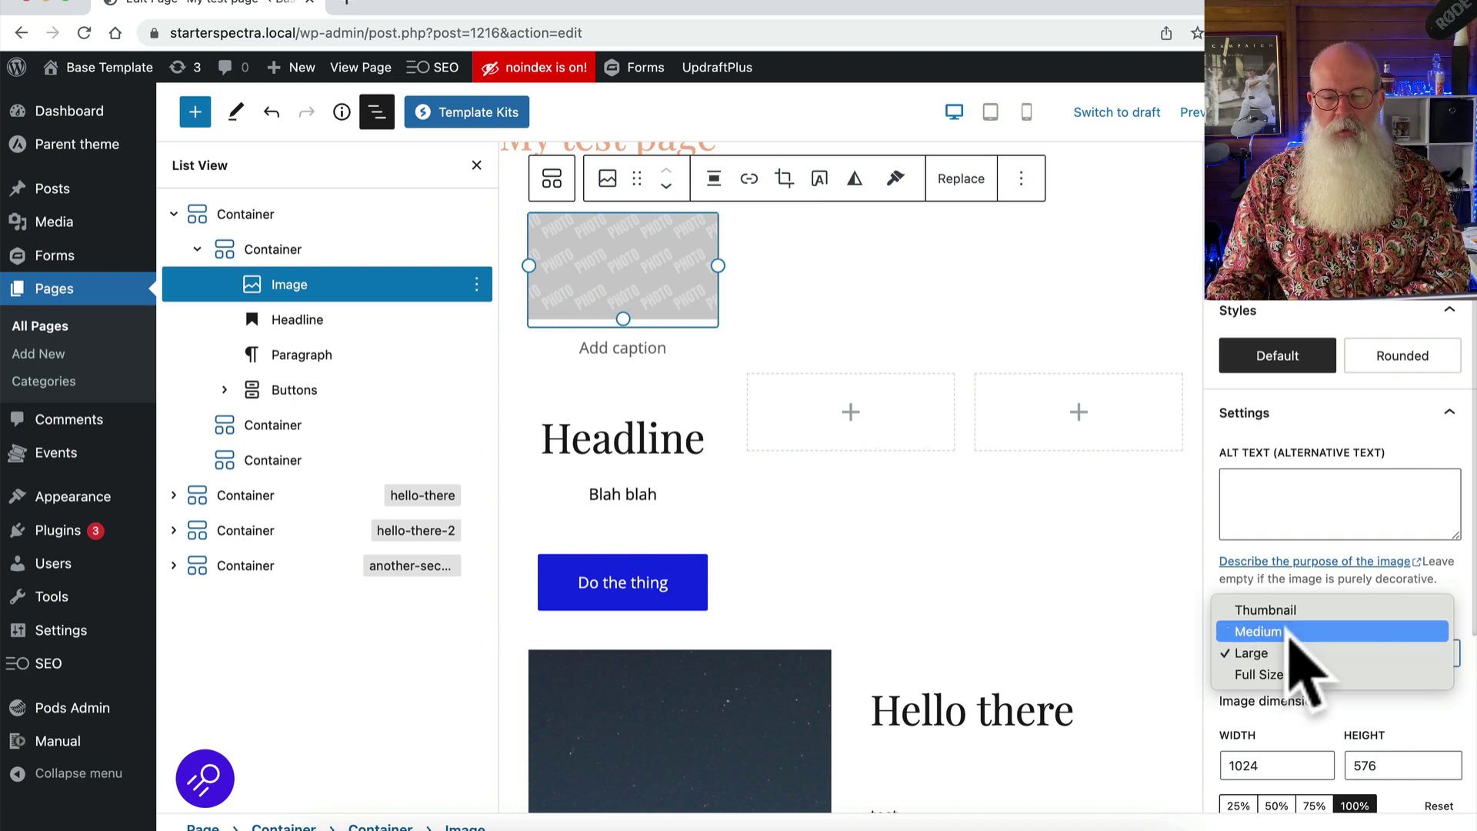
left_click(1292, 633)
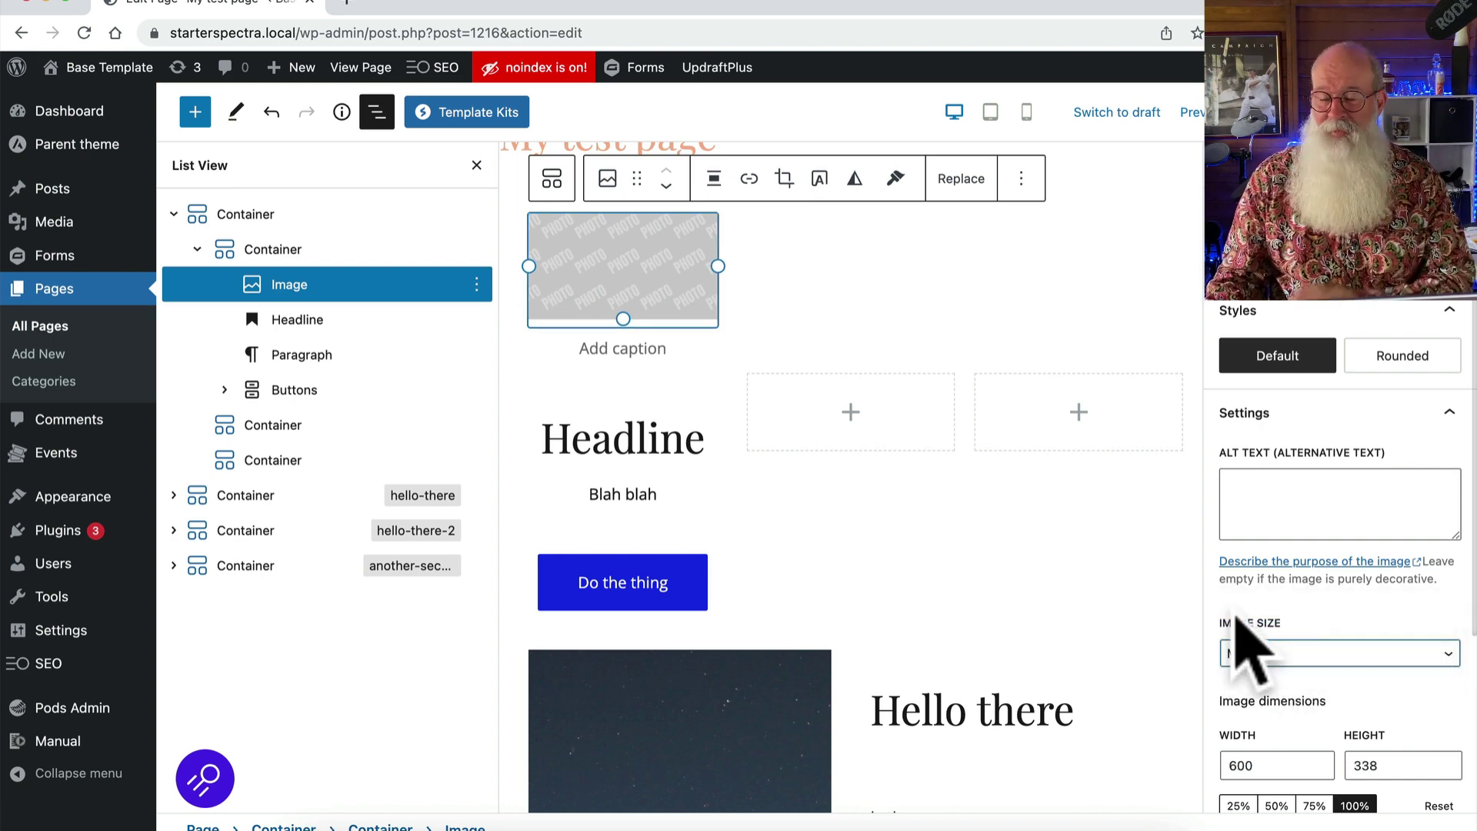
left_click(1271, 658)
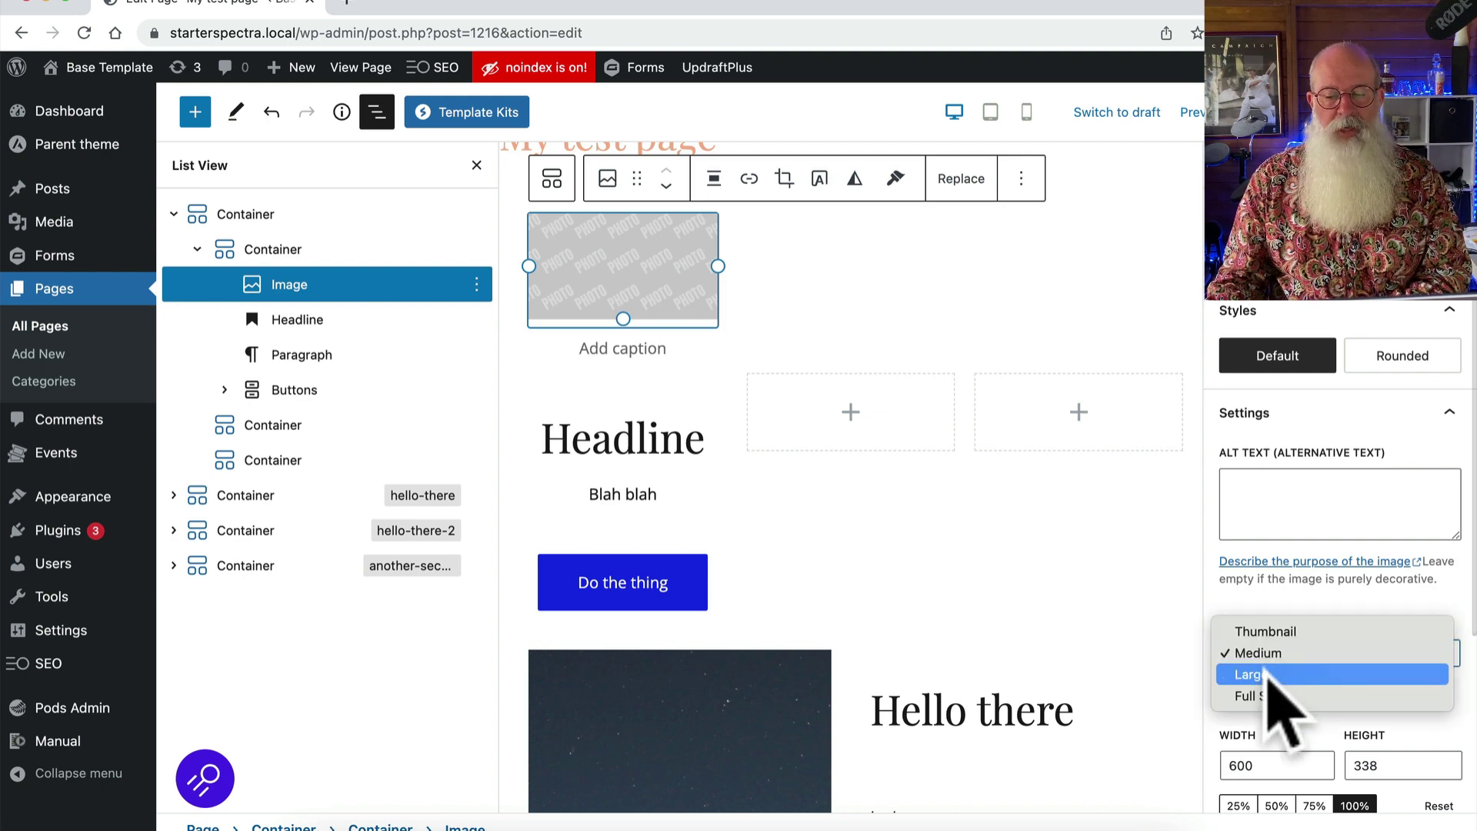
left_click(1269, 631)
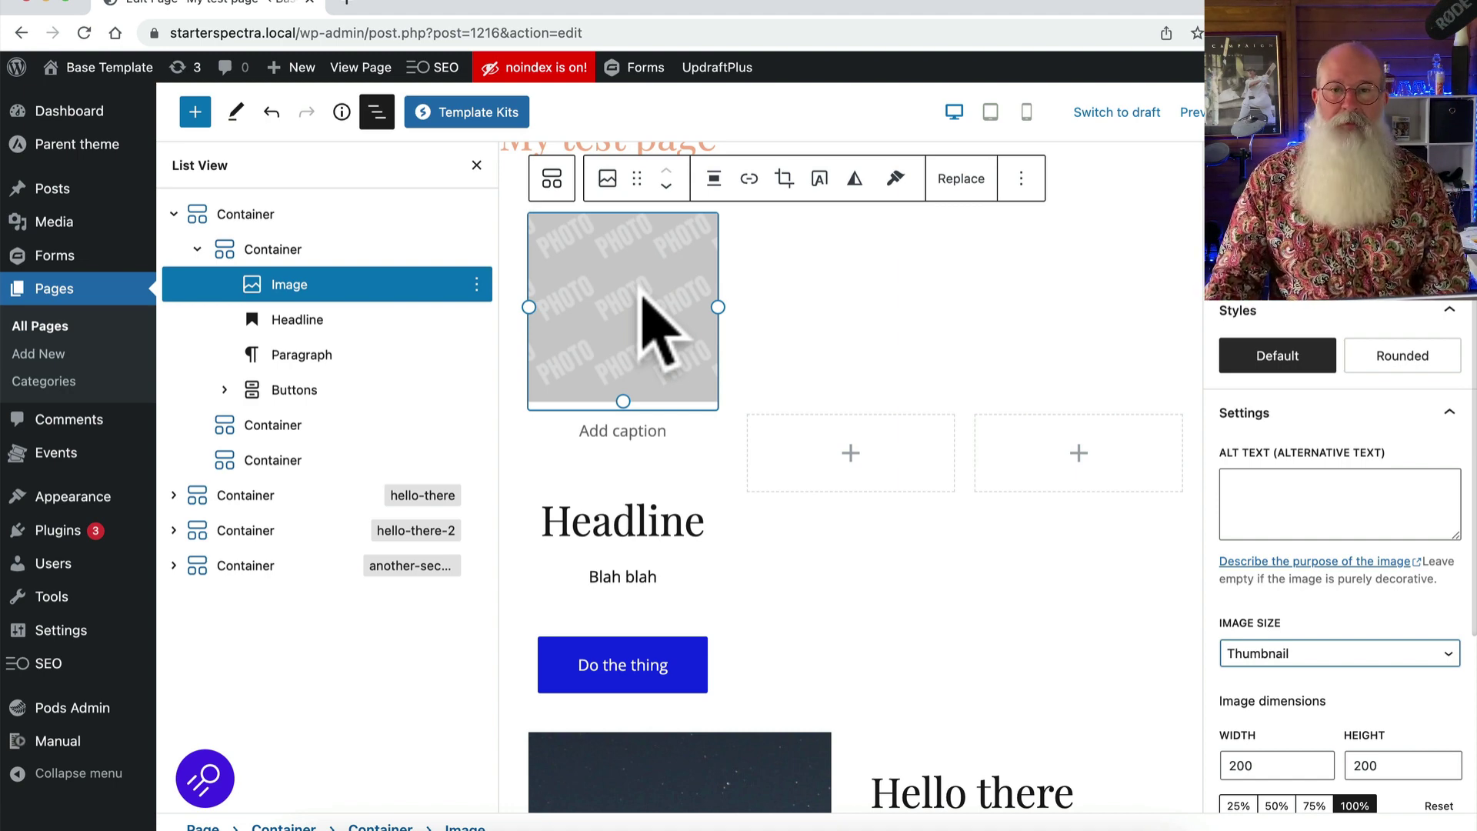
left_click(1319, 655)
left_click(1331, 674)
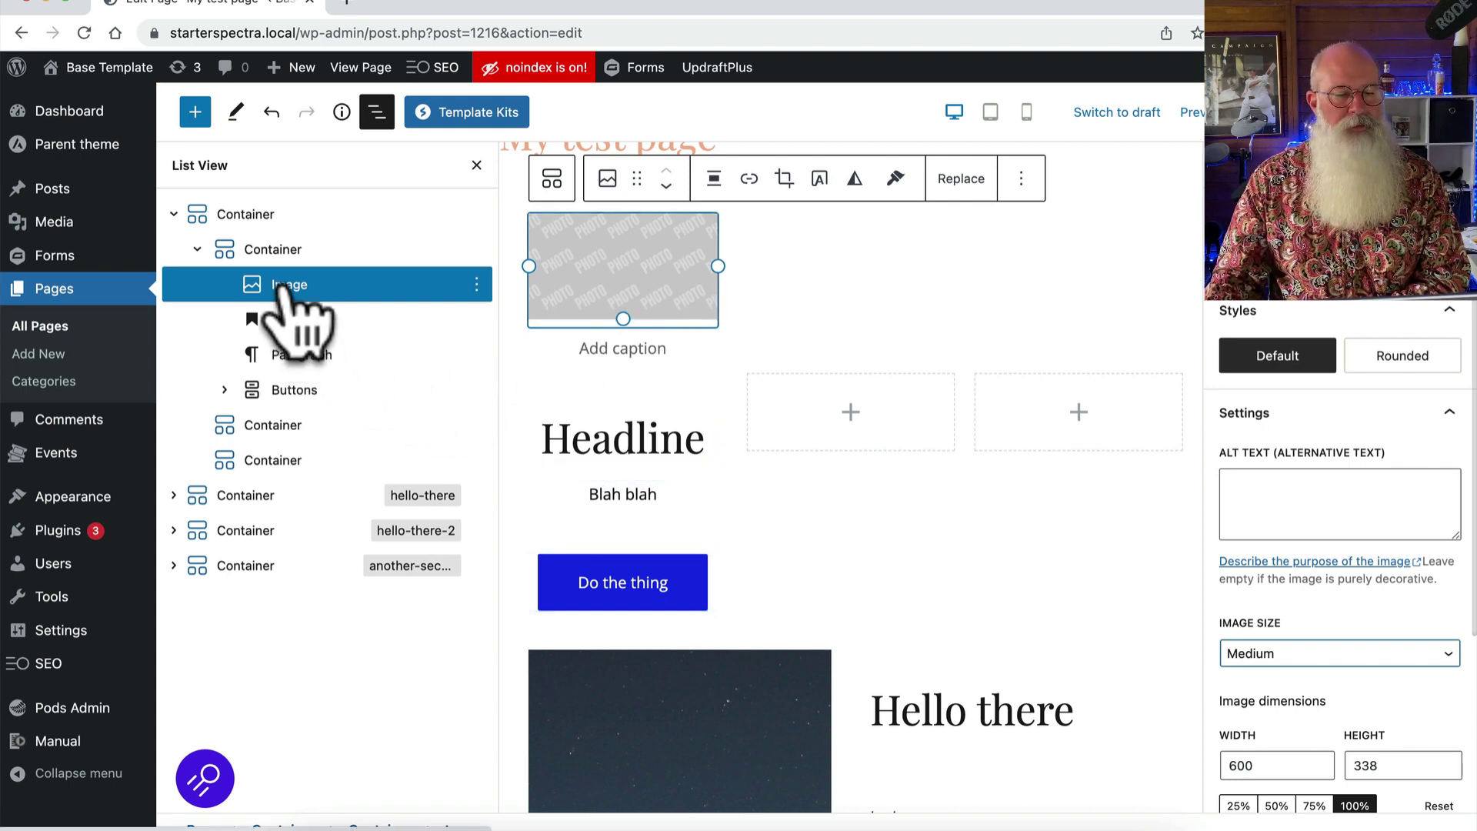
left_click_drag(287, 291, 303, 330)
scroll(567, 370, "up", 3)
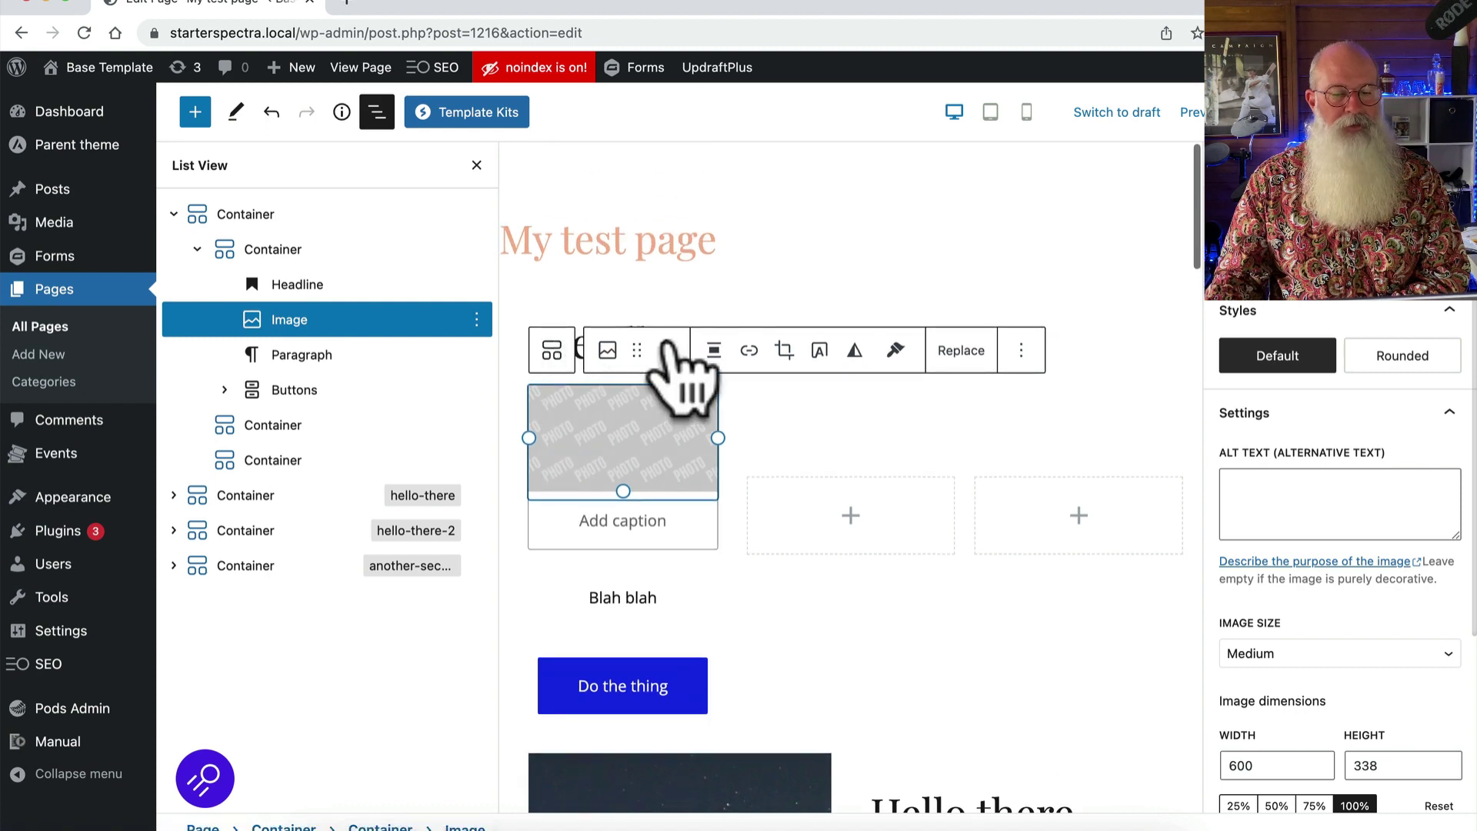
left_click(775, 250)
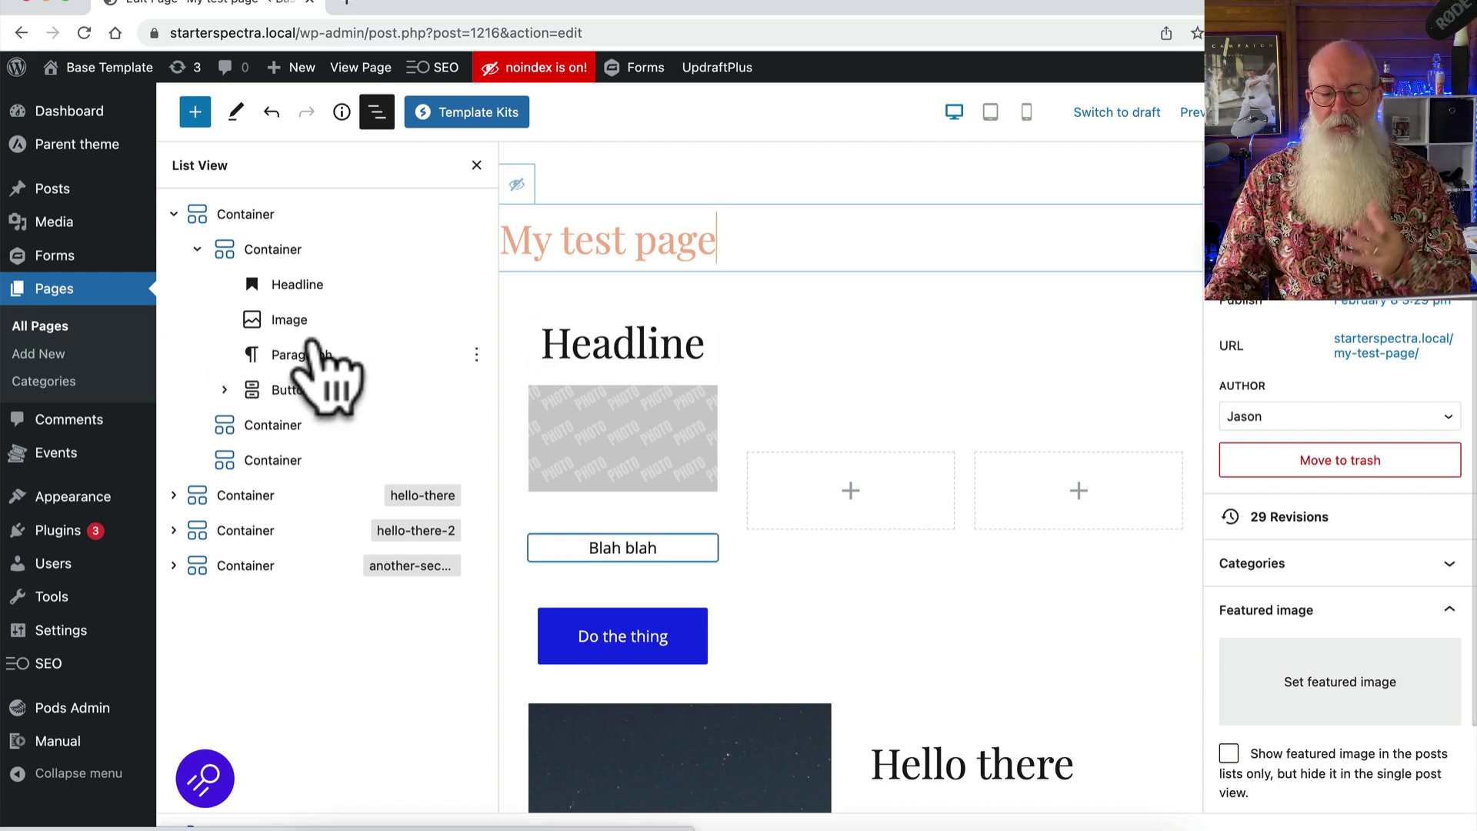
left_click(292, 286)
left_click_drag(297, 296, 298, 309)
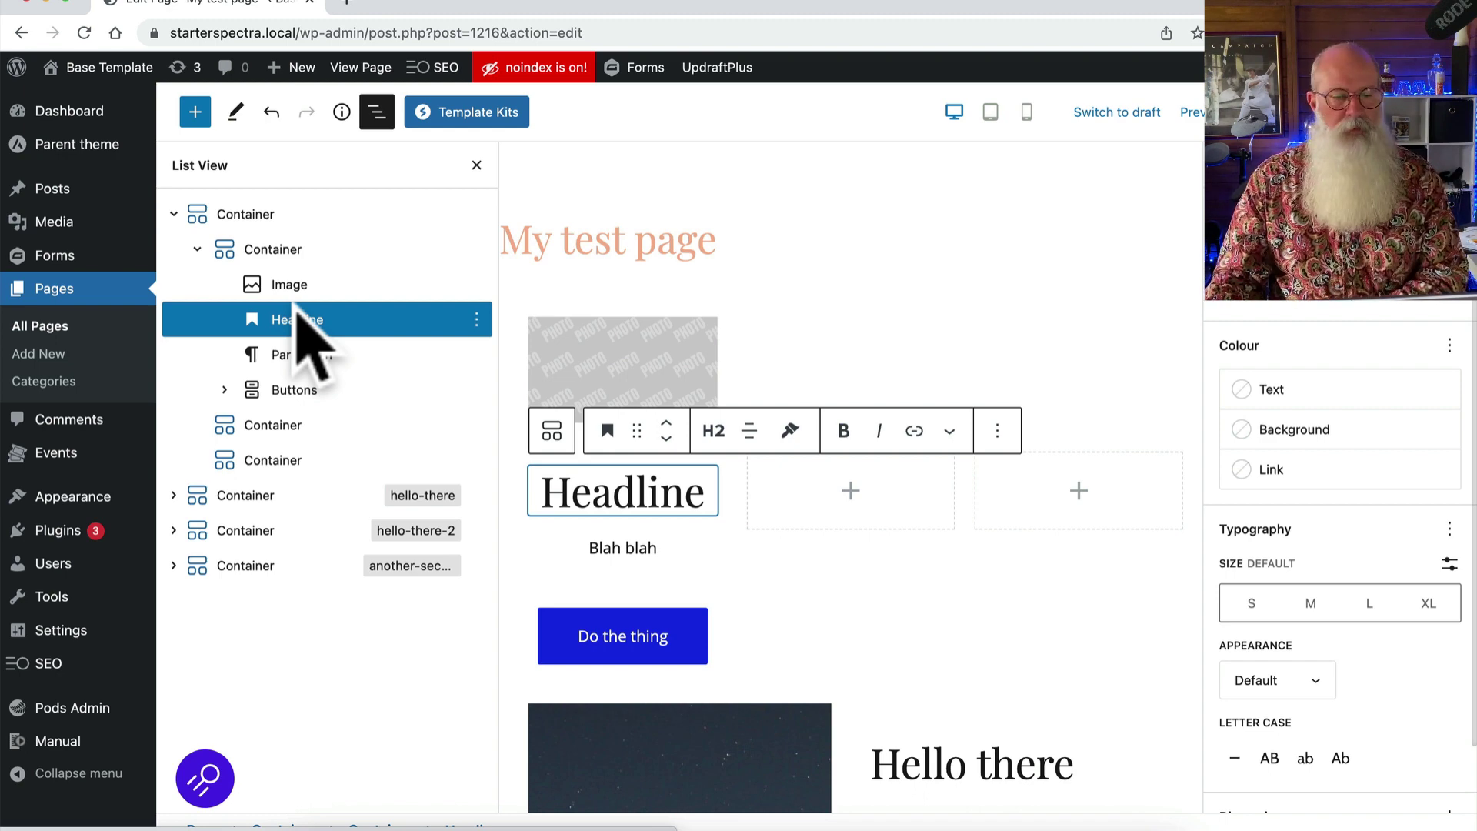
left_click(290, 287)
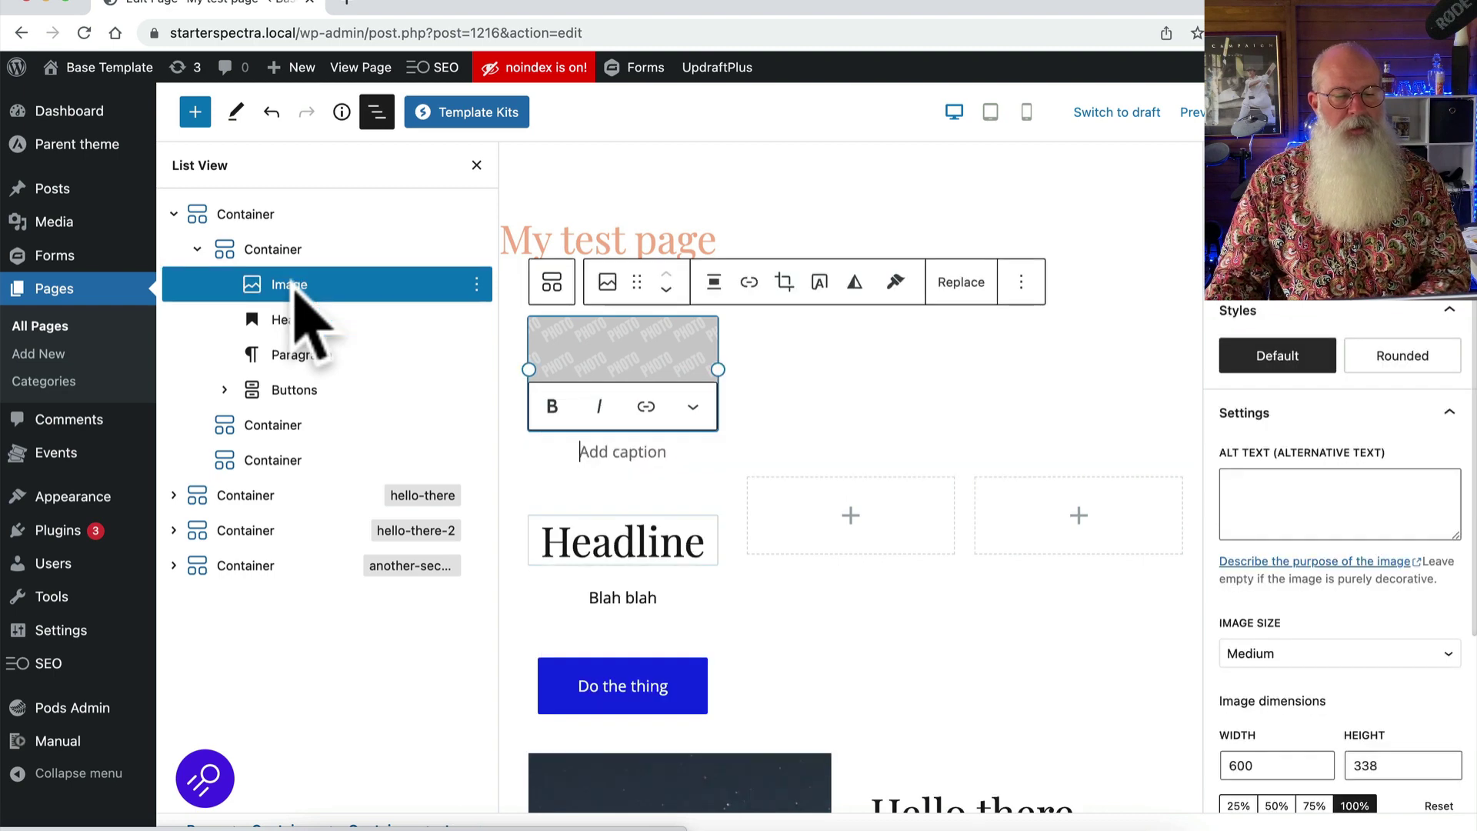
Step: Copy the first column's four blocks and paste them into the empty second column
left_click(293, 390, "shift")
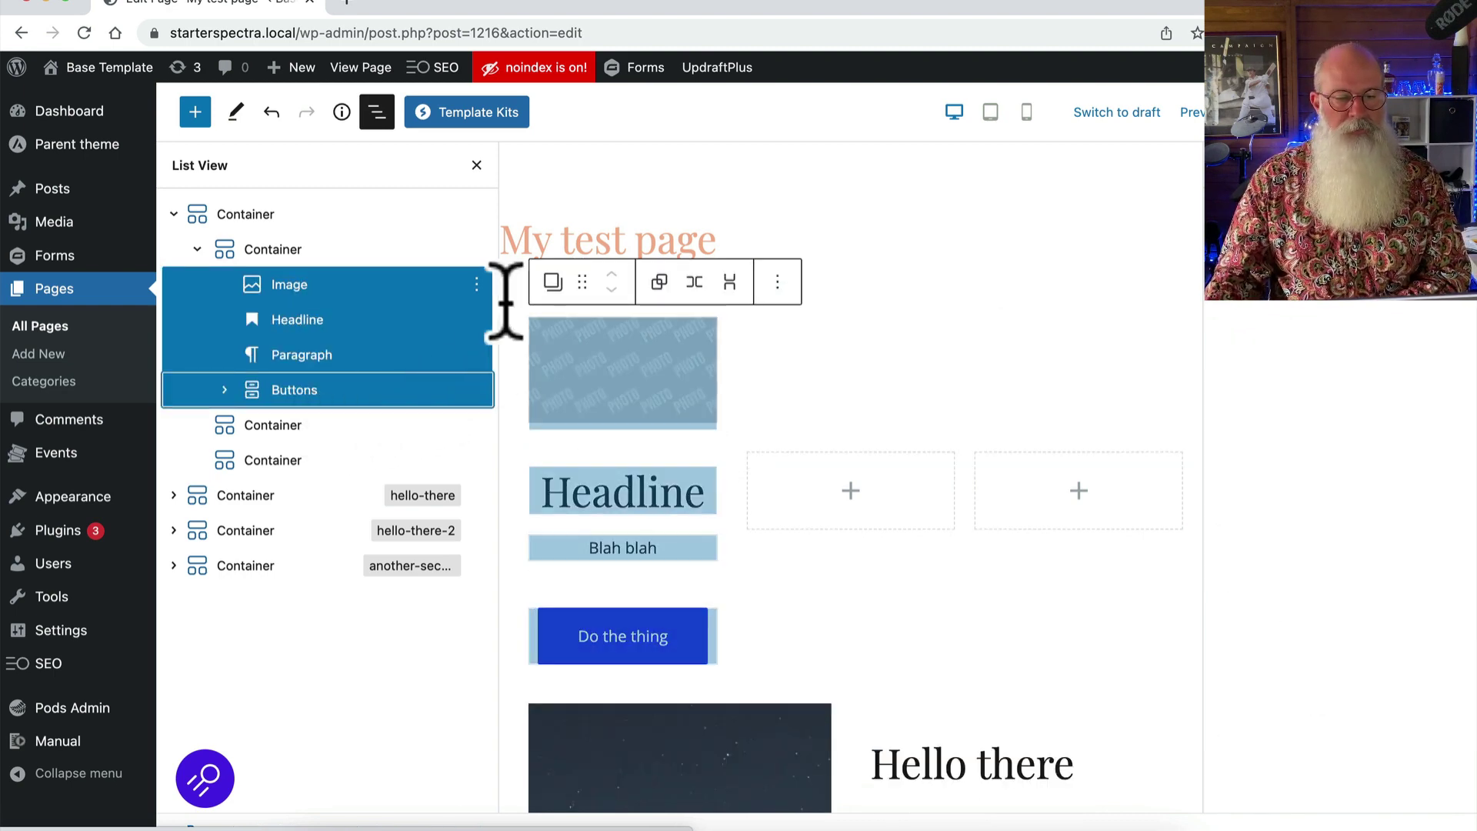
left_click(476, 284)
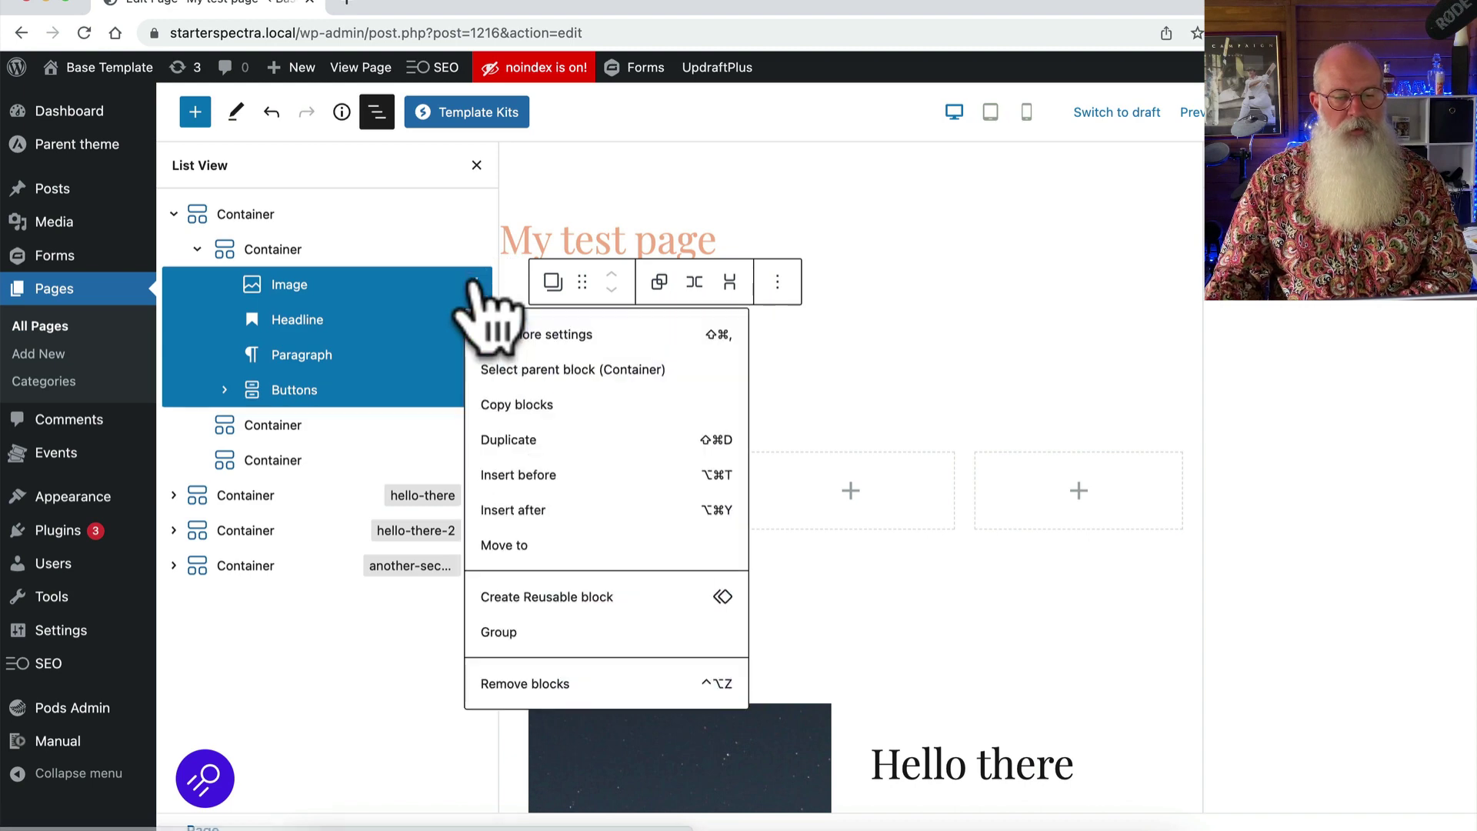
left_click(504, 404)
left_click(308, 432)
left_click(793, 485)
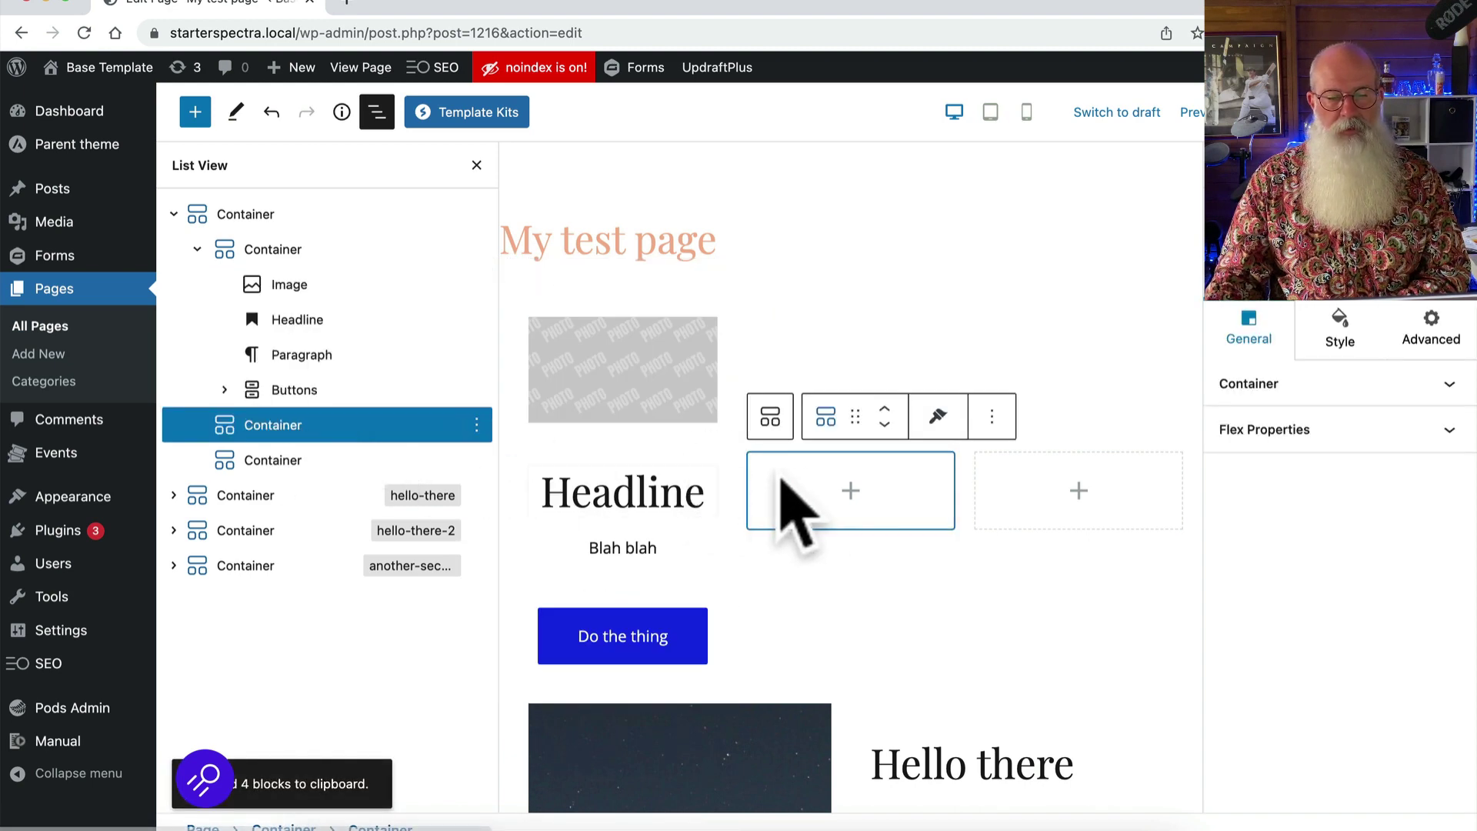
left_click(849, 490)
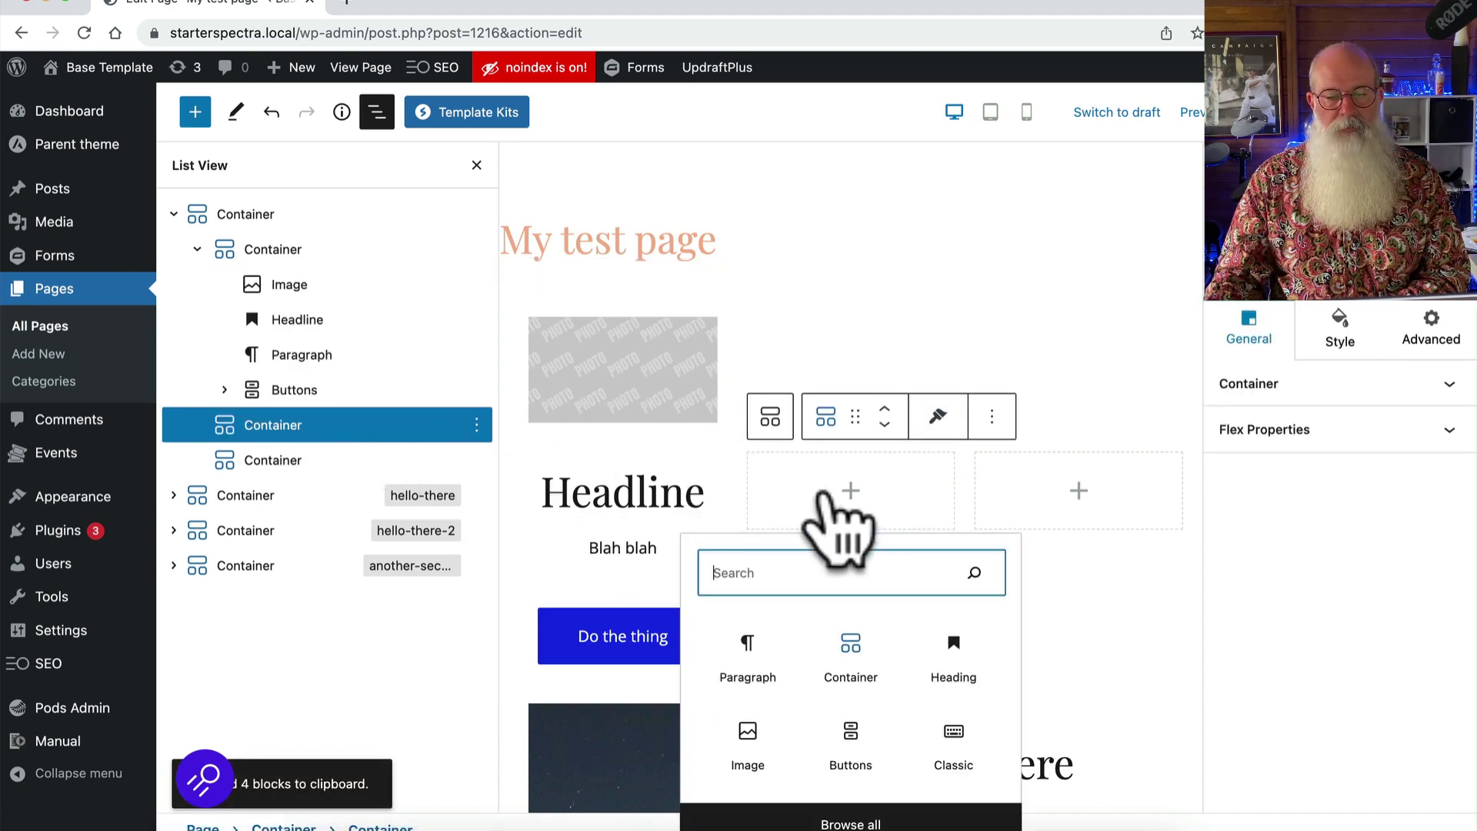
left_click(748, 650)
right_click(787, 485)
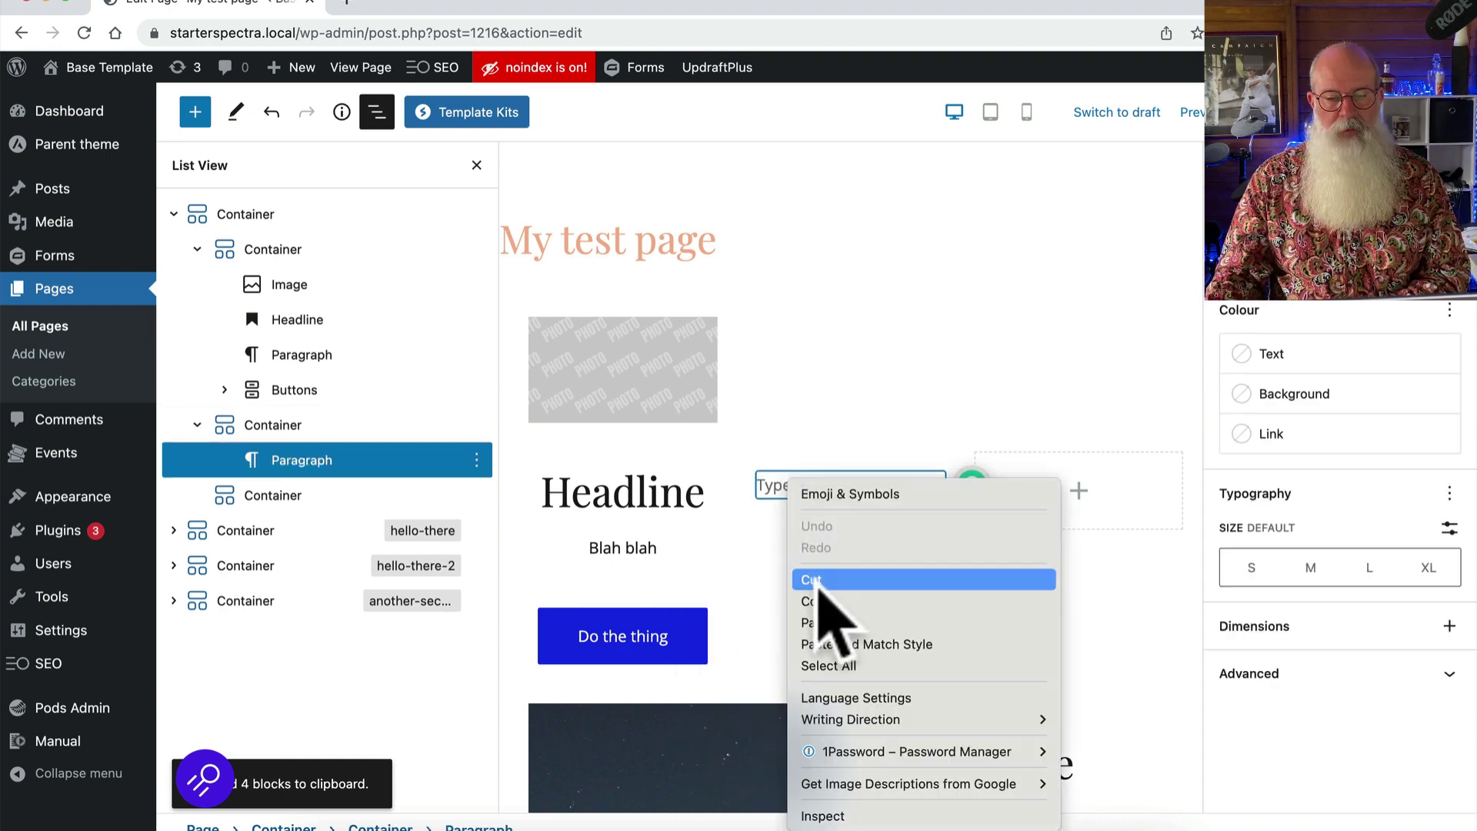
left_click(817, 622)
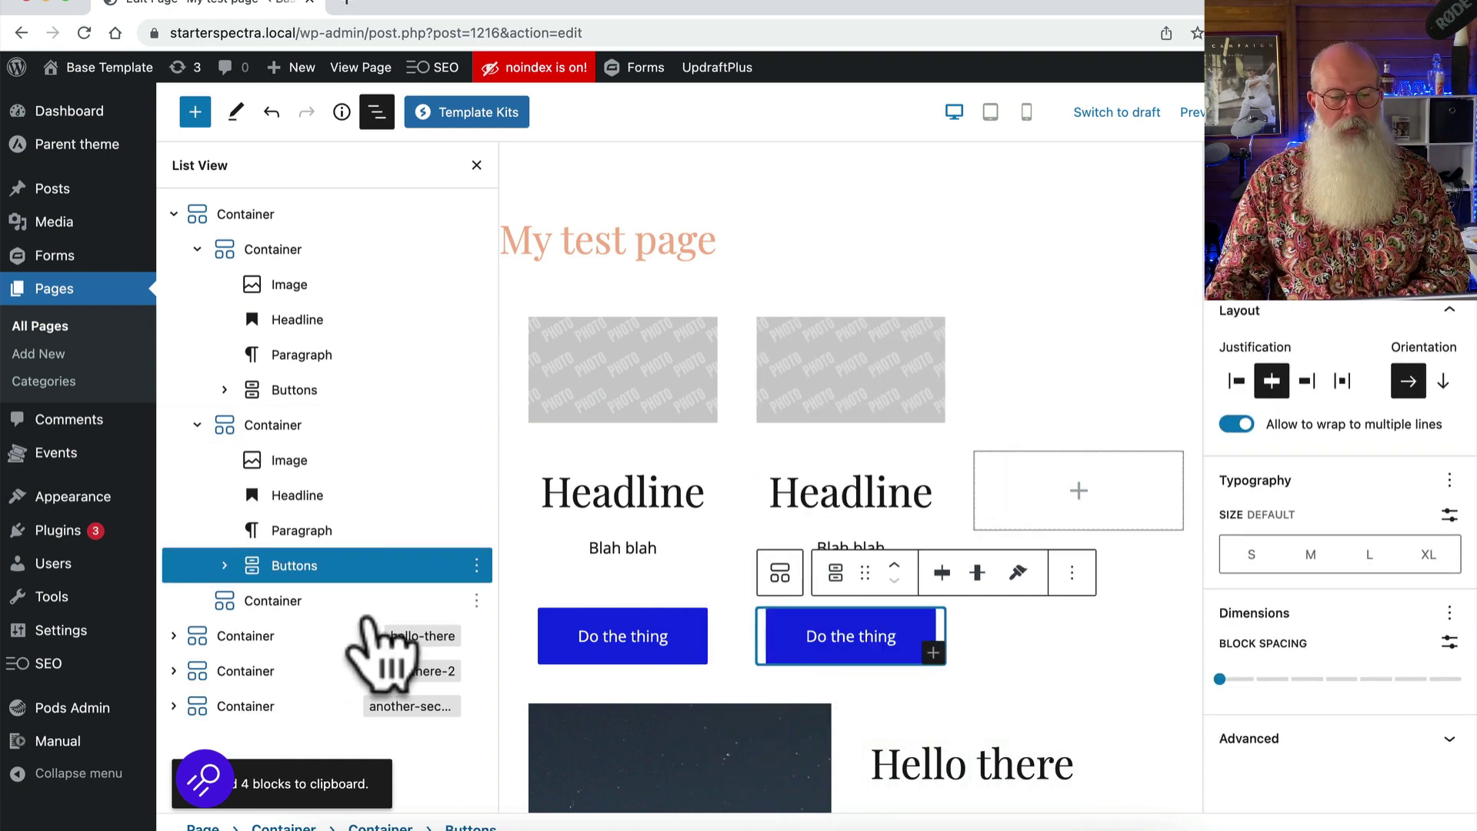
Step: Paste the copied image, headline, paragraph and button into the empty third column
left_click(279, 601)
left_click(1066, 498)
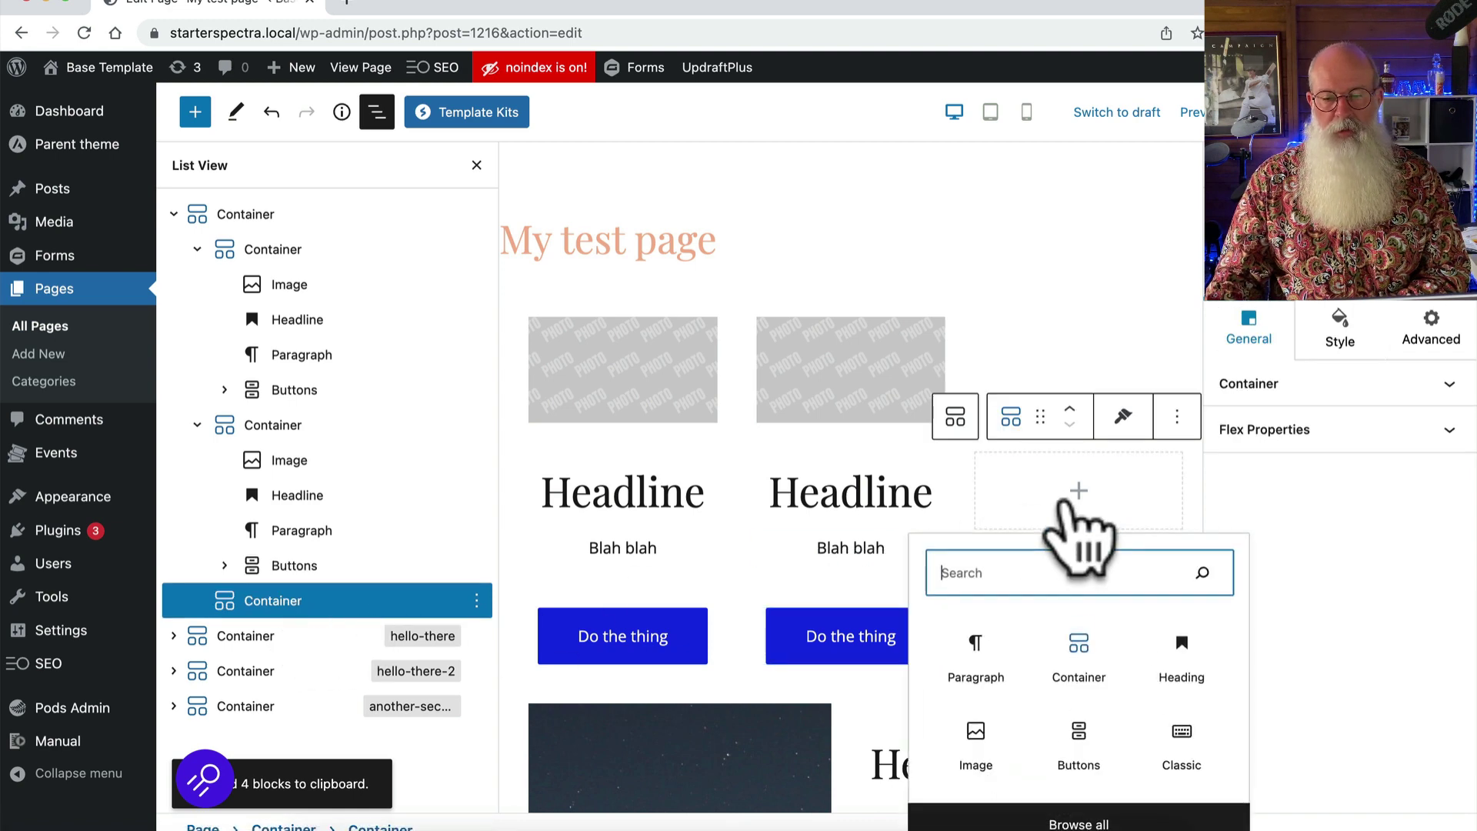
left_click(972, 638)
right_click(1048, 488)
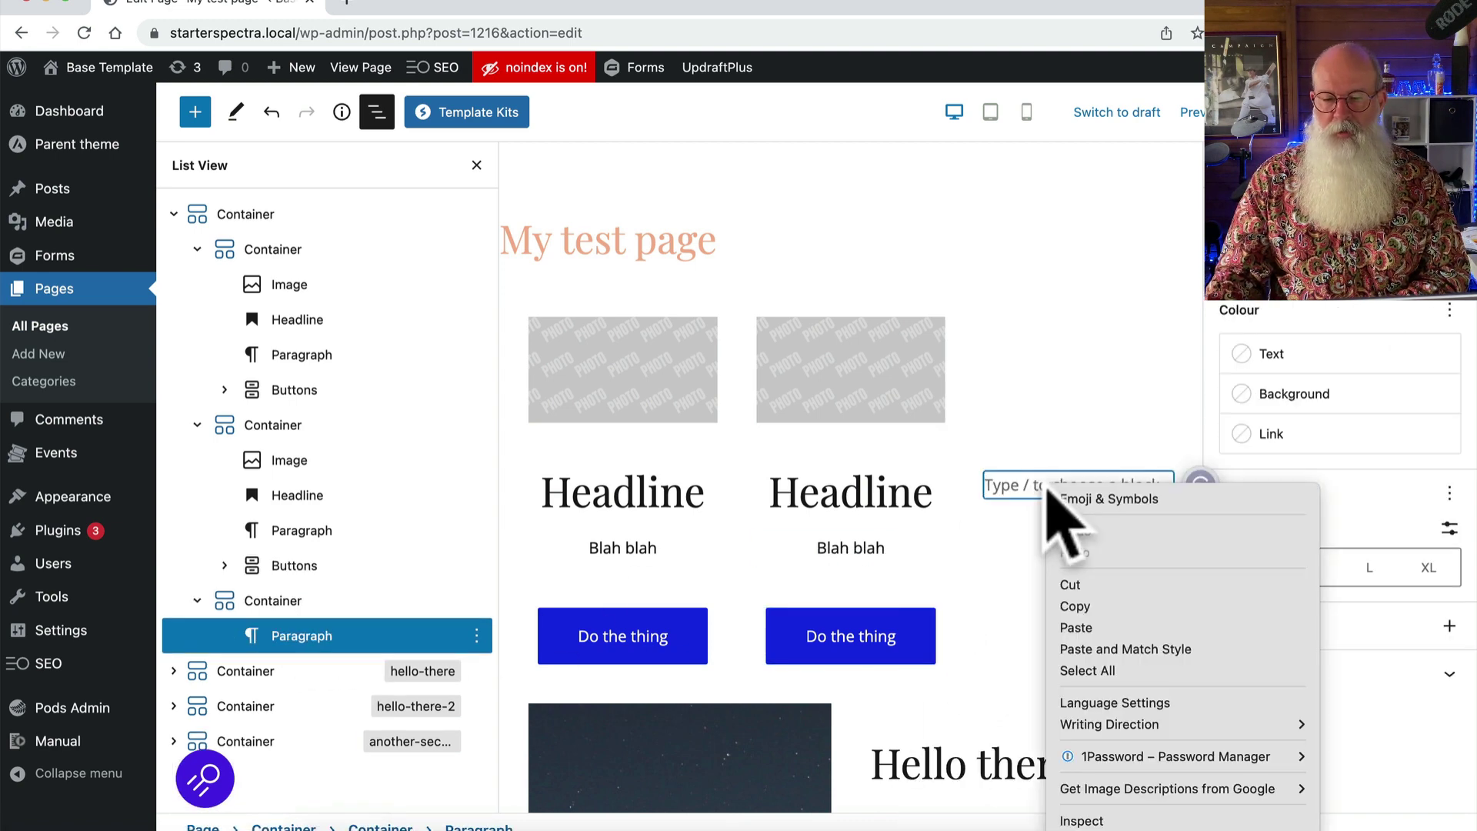
left_click(1097, 630)
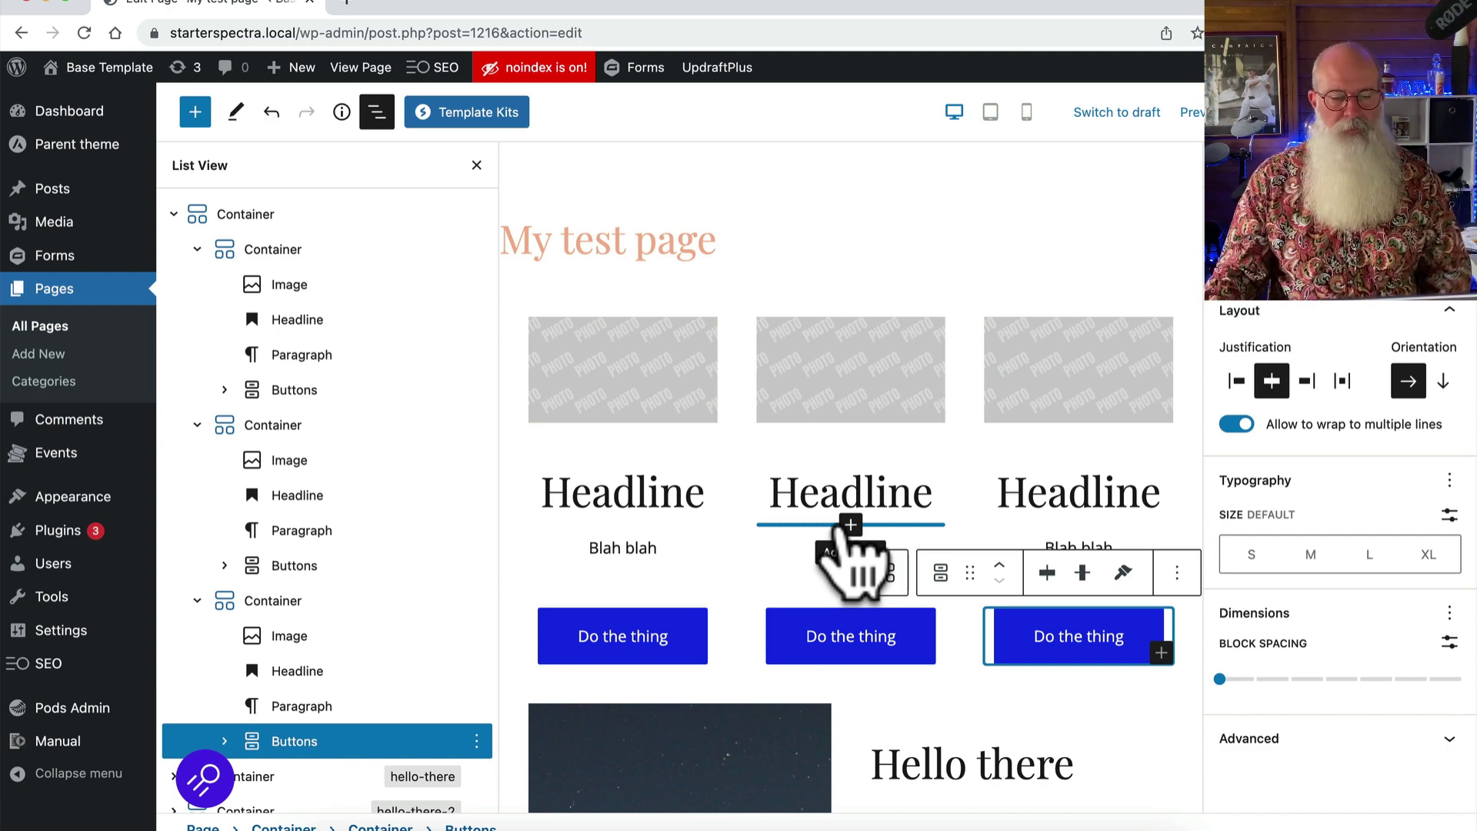
scroll(850, 500, "down", 3)
scroll(850, 461, "up", 2)
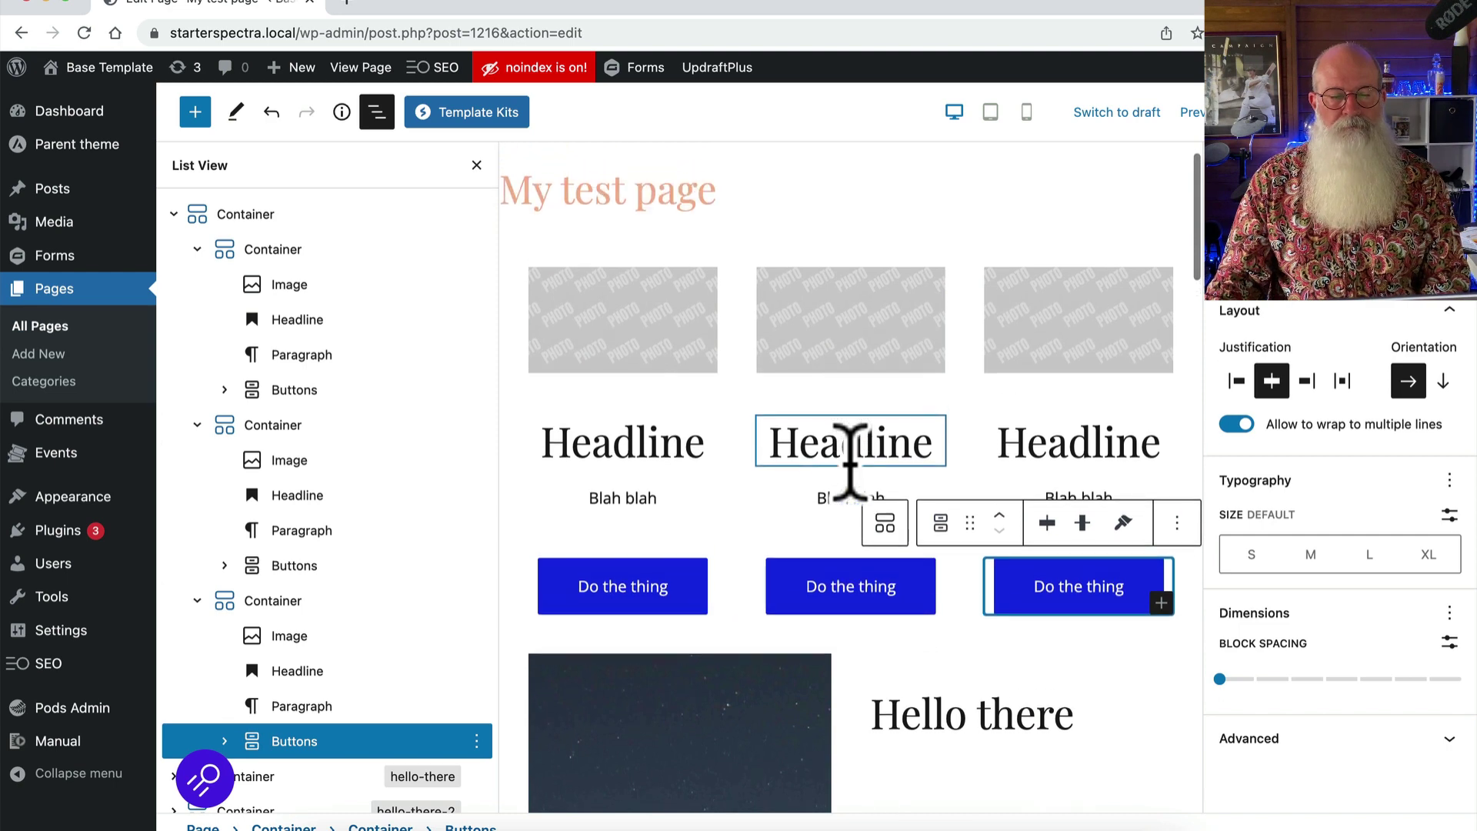
Step: Add filler text and two extra paragraphs ('fvsdfvsdfv', 'vdsdf') to the middle column
left_click(476, 165)
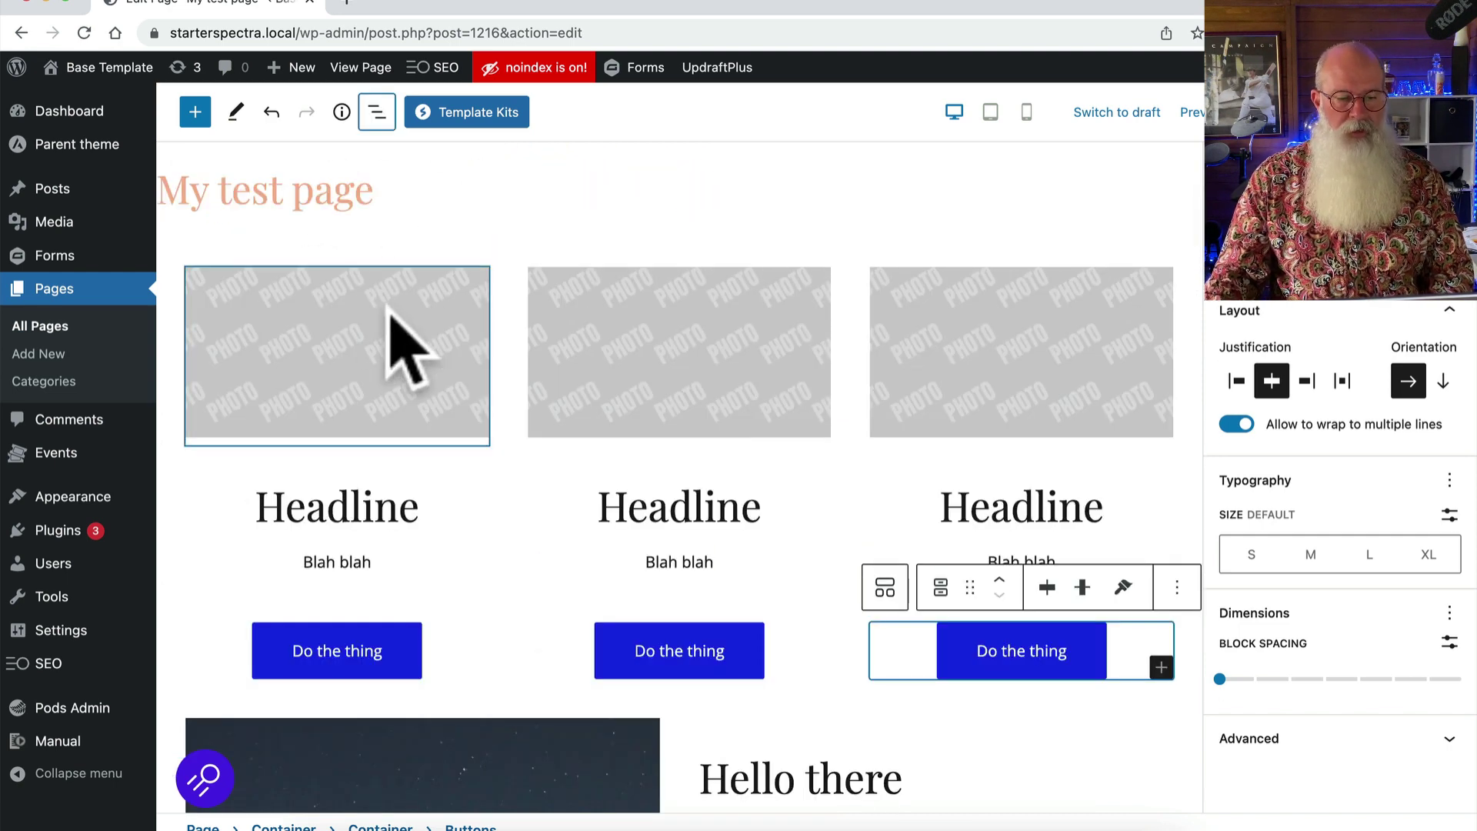
left_click(725, 559)
type("v")
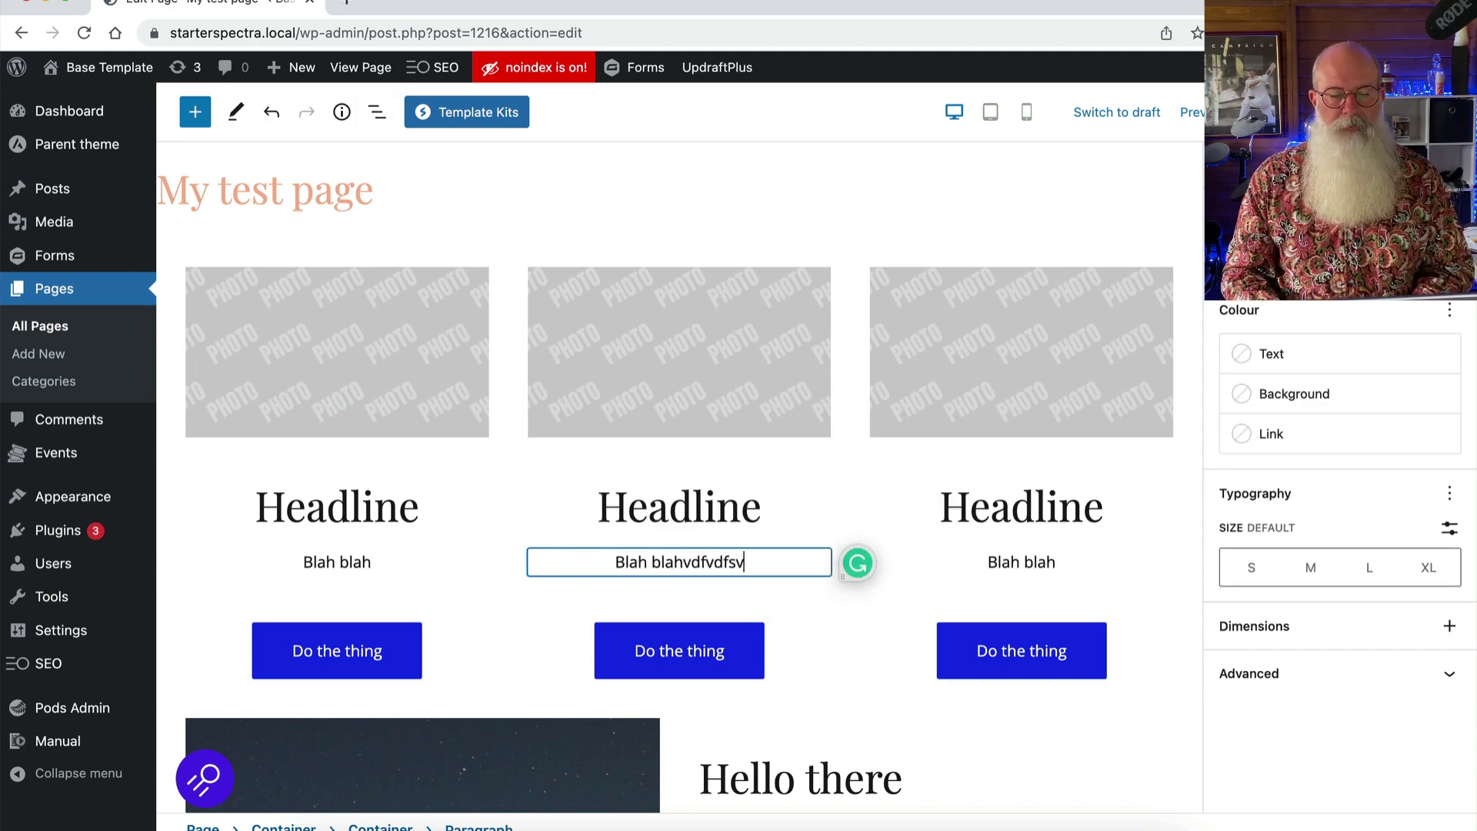
type("dfvdfsv")
key("Return")
type("fvsdfvsdfv")
key("Return")
type("v")
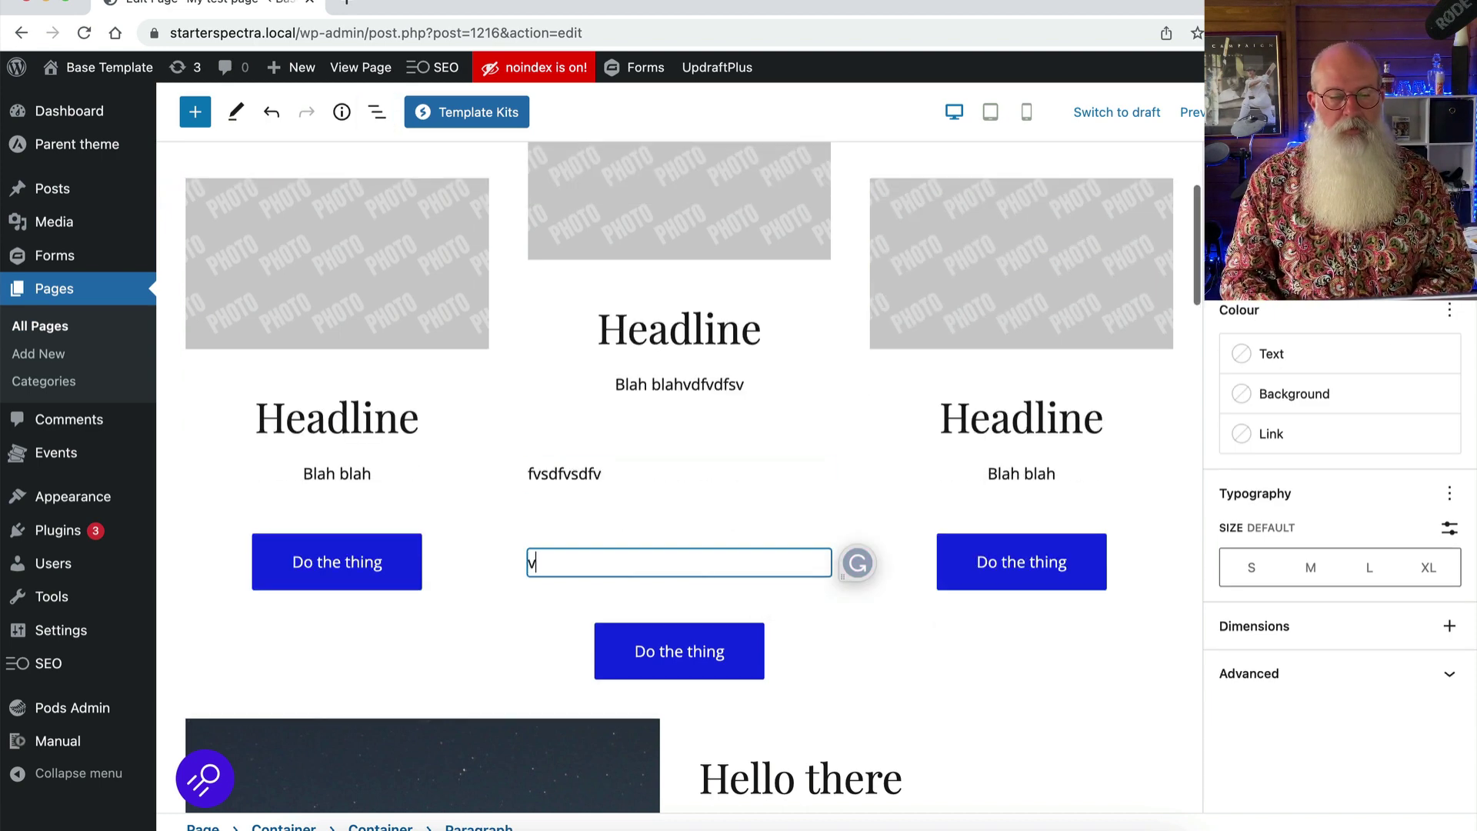
type("dsdf")
Step: Extend the right heading to 'Headline that runs over 2 lines', add a paragraph, and save
left_click(1109, 417)
type("that ")
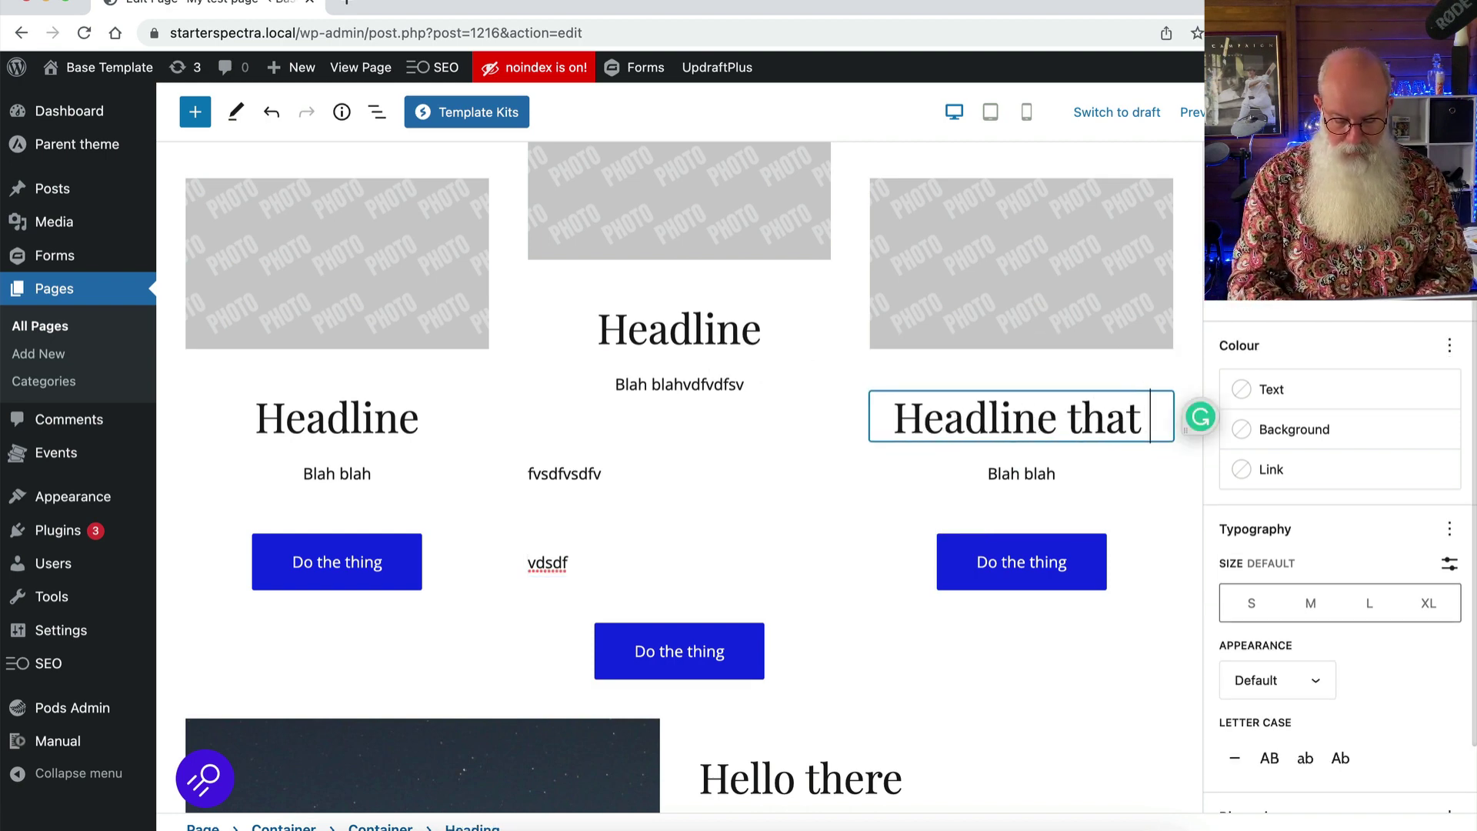
type("runs over 2 lines")
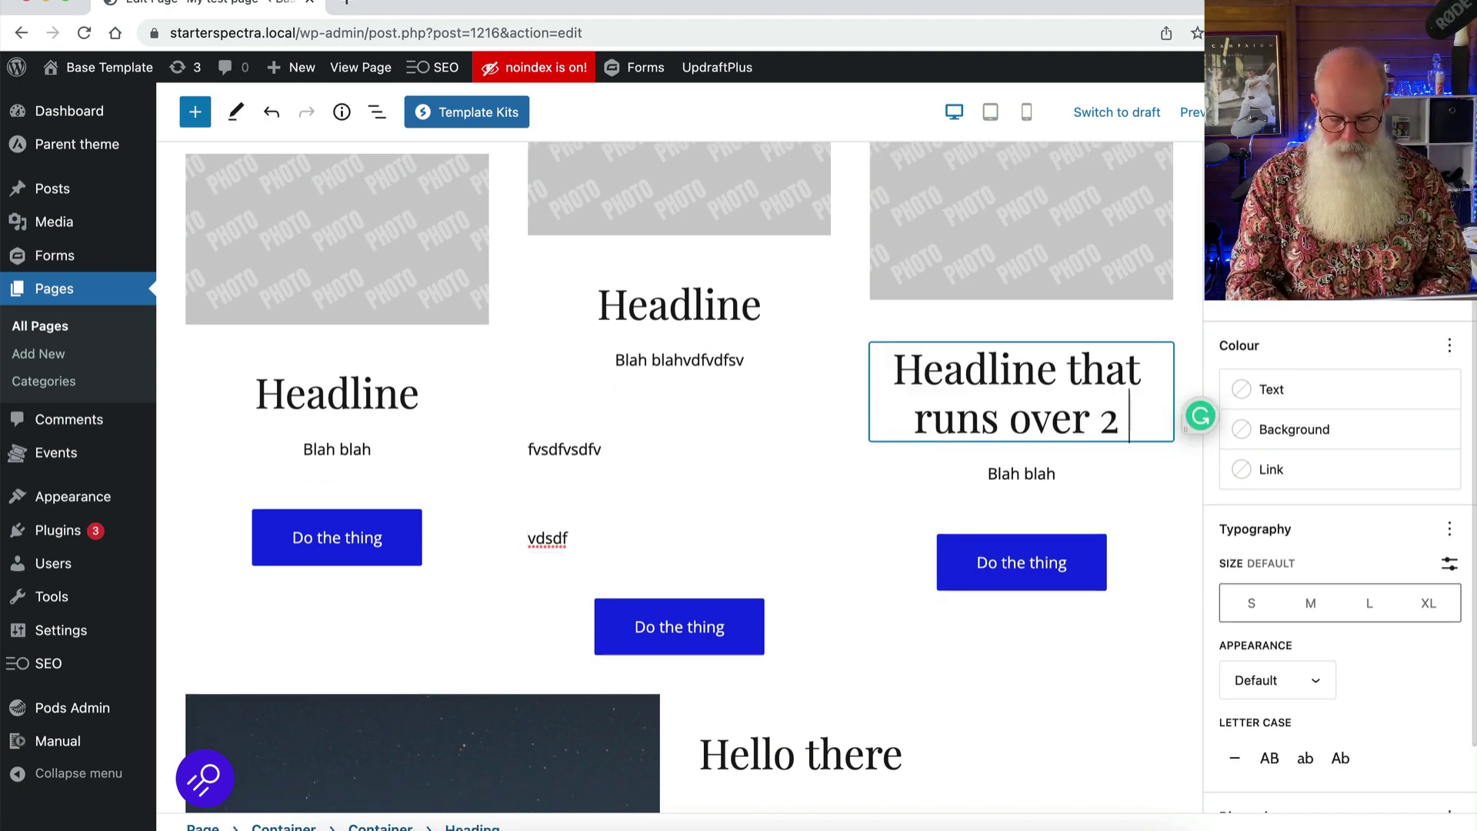
left_click(1095, 471)
key("Return")
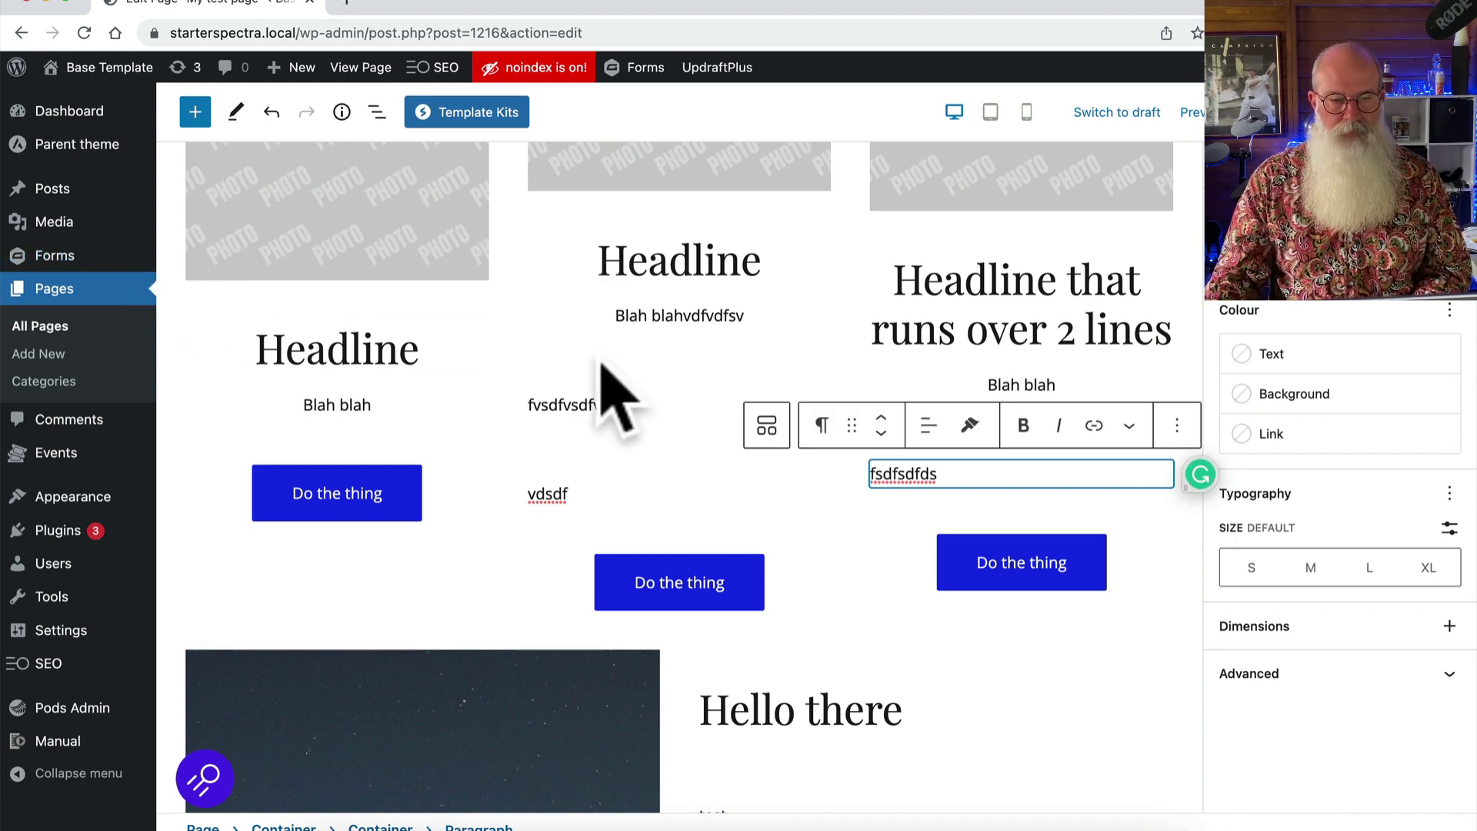
key("ctrl+s")
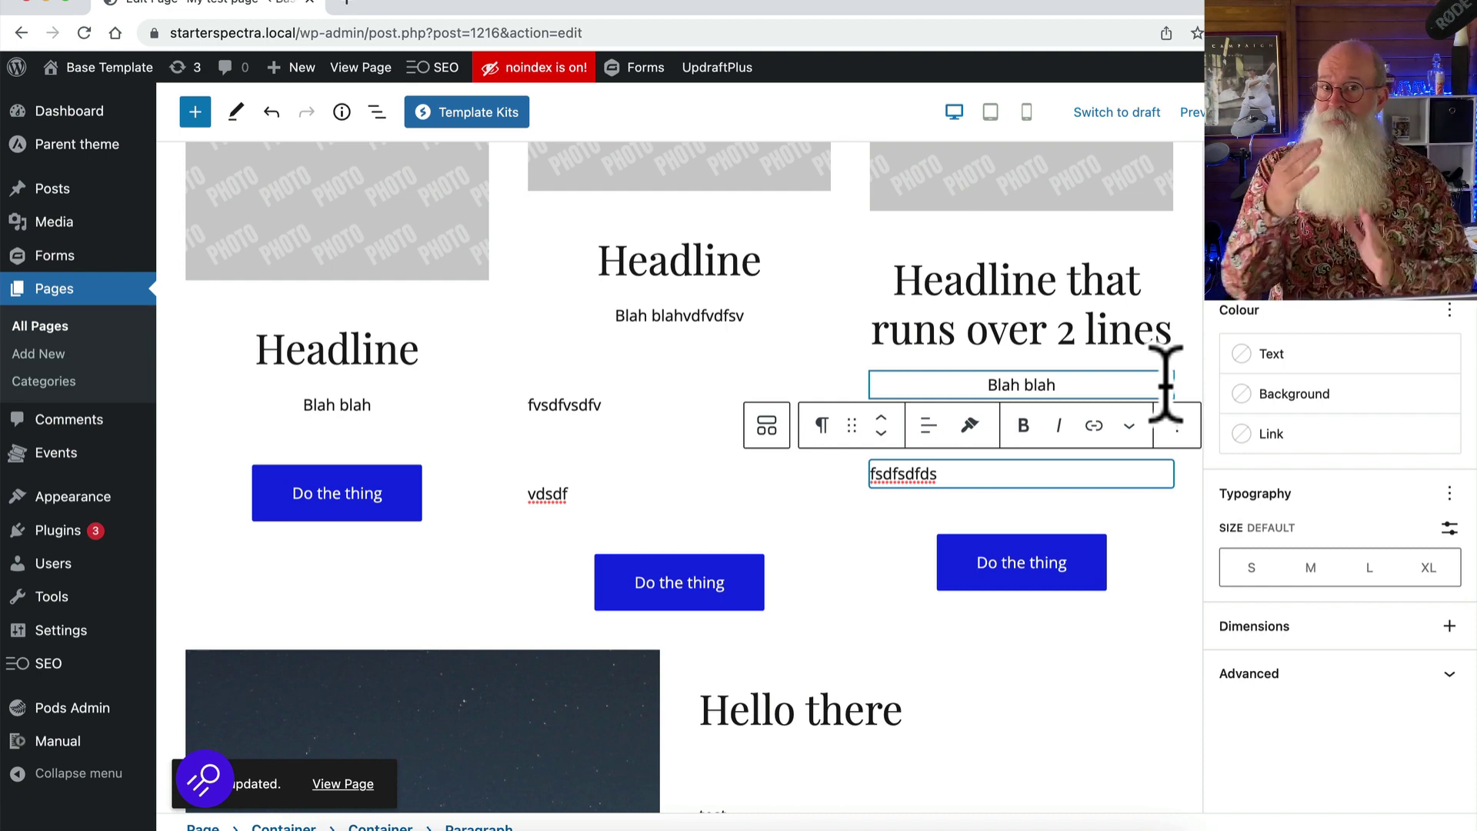
Step: Check the three uneven columns on the live My test page, then return to the editor
left_click(354, 787)
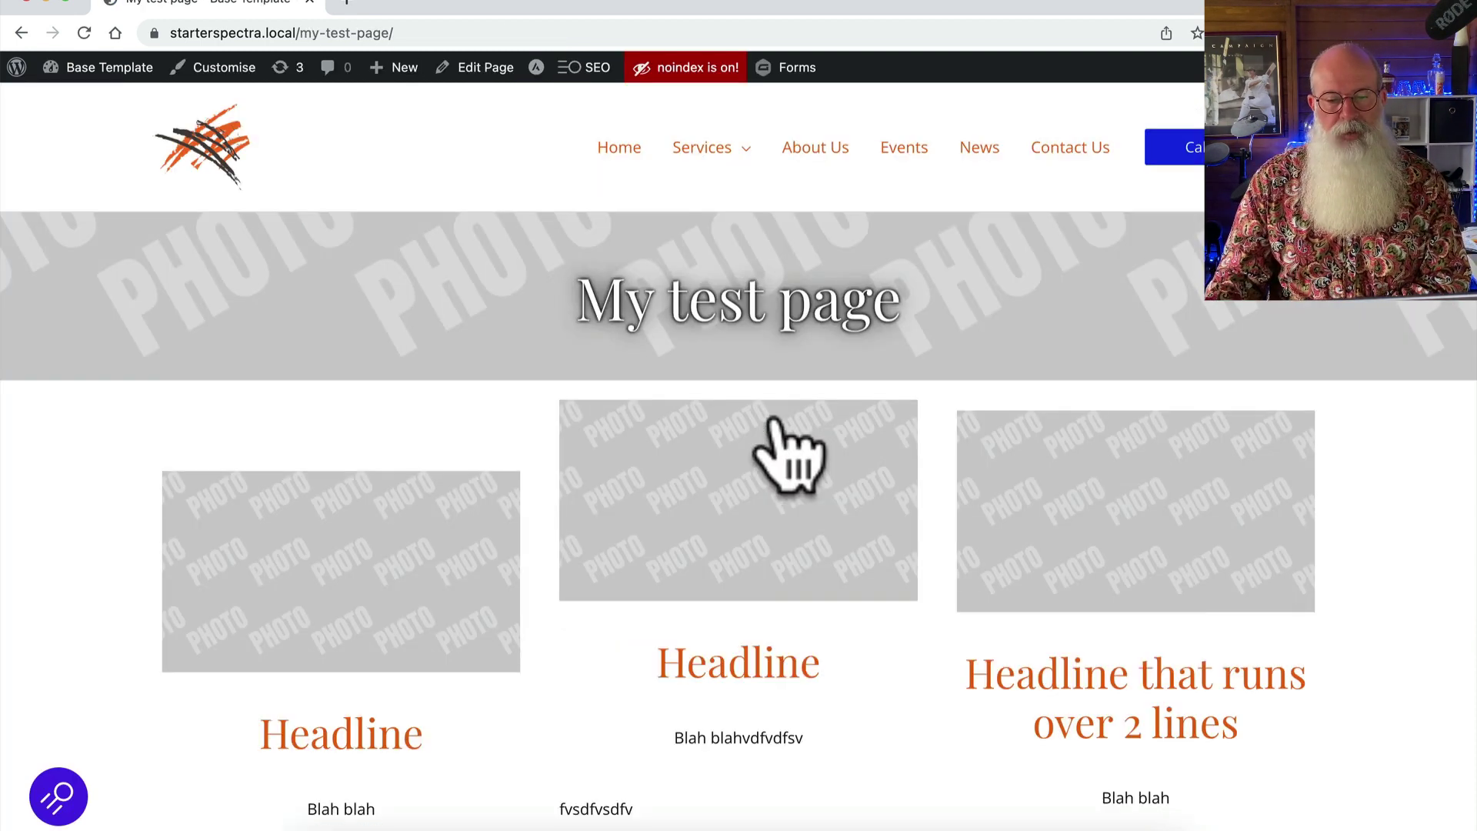
scroll(777, 446, "down", 3)
scroll(777, 446, "up", 1)
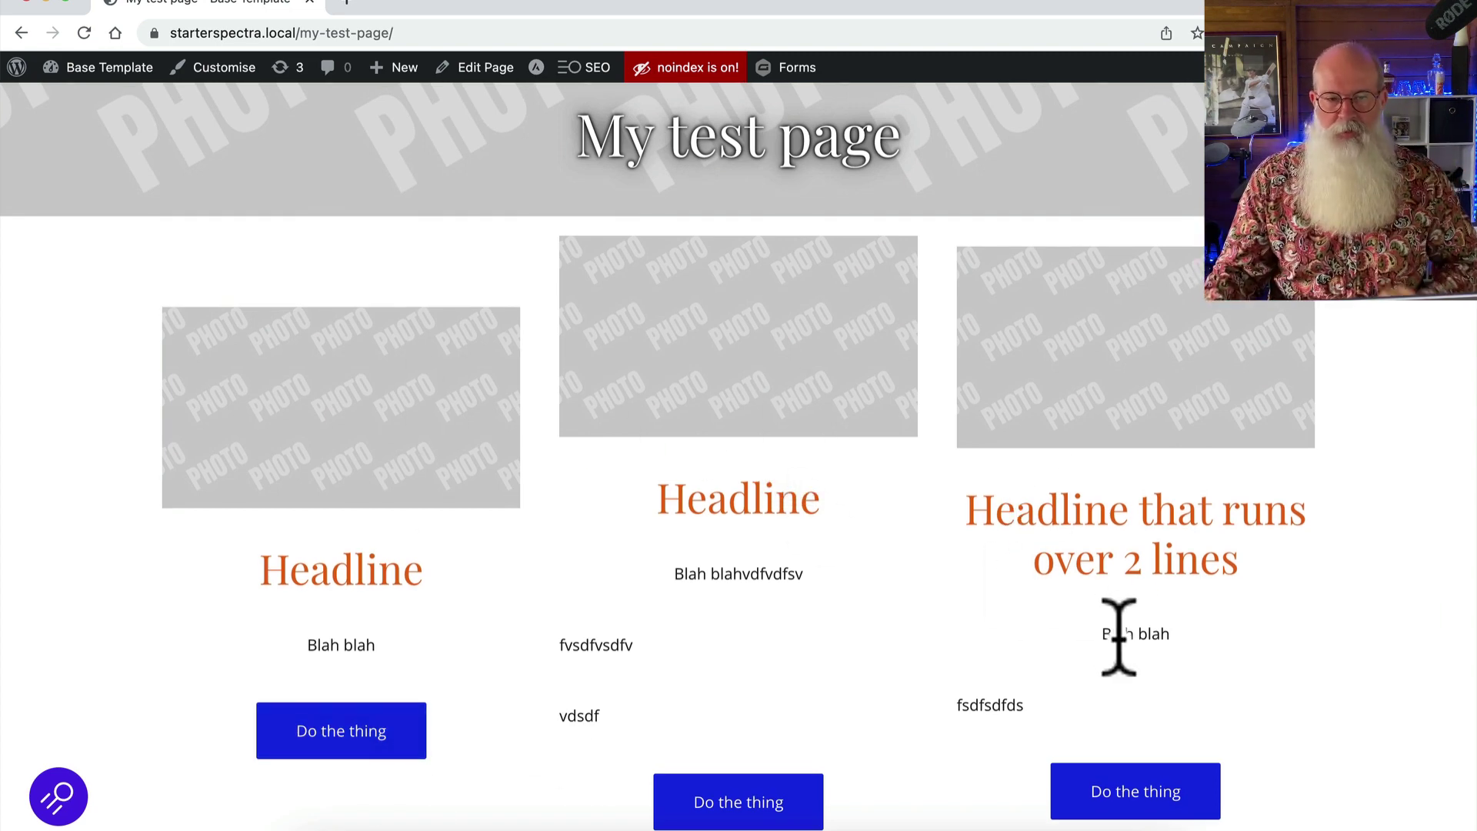
left_click(477, 66)
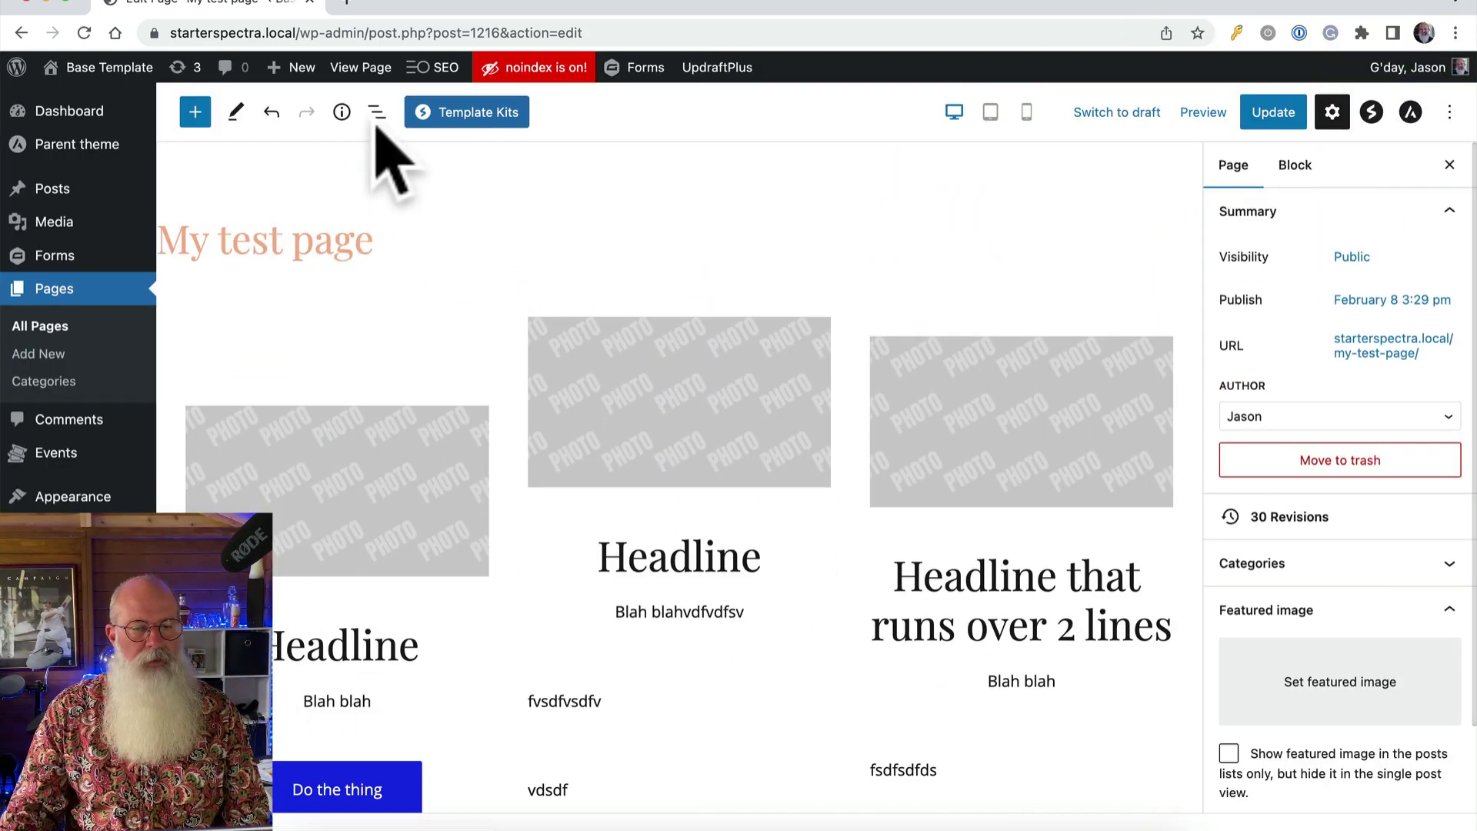
Step: Set the outer Container's Align Items to Start, update the page and view it live
left_click(377, 113)
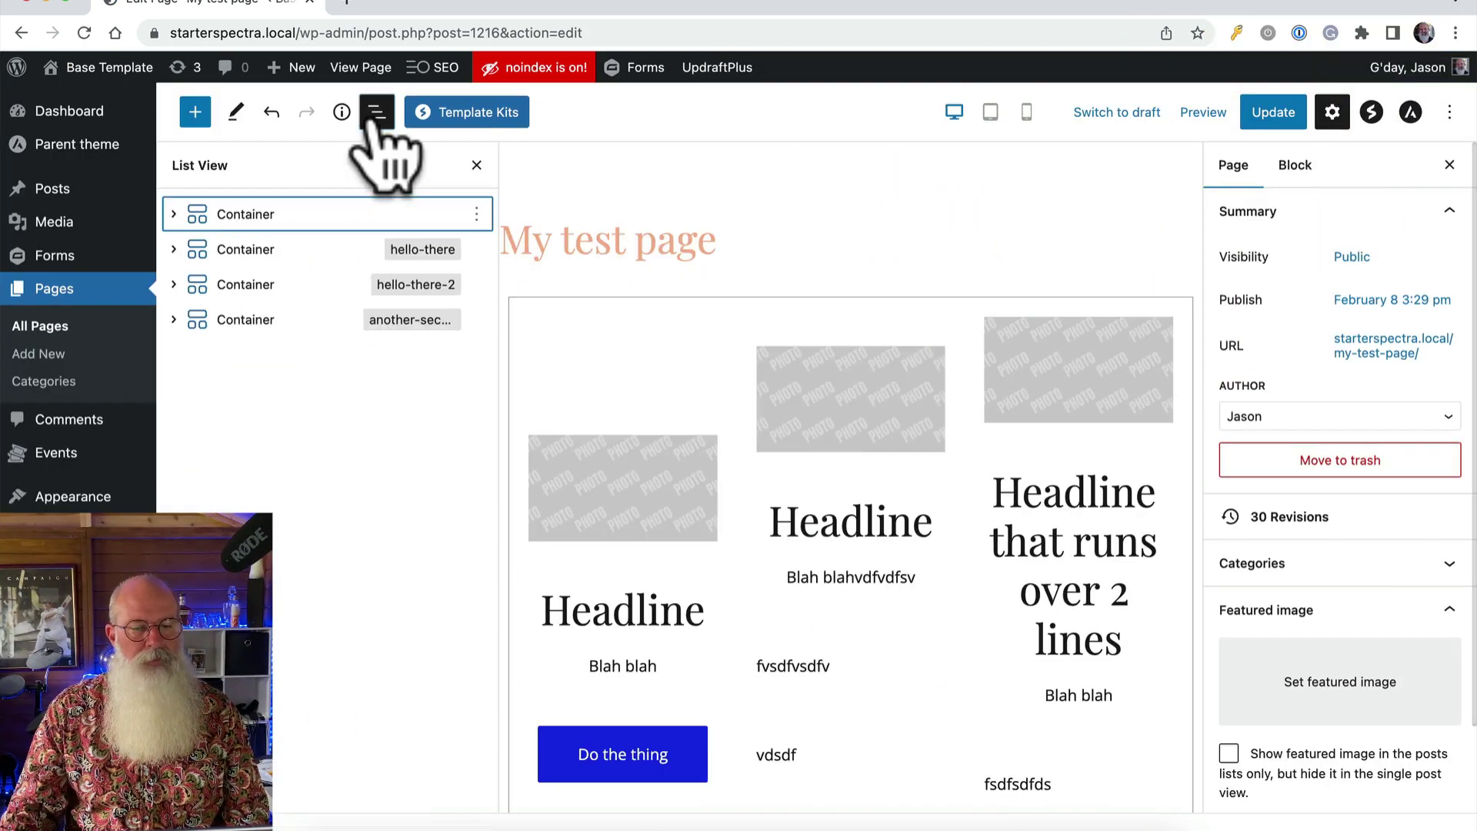
left_click(245, 216)
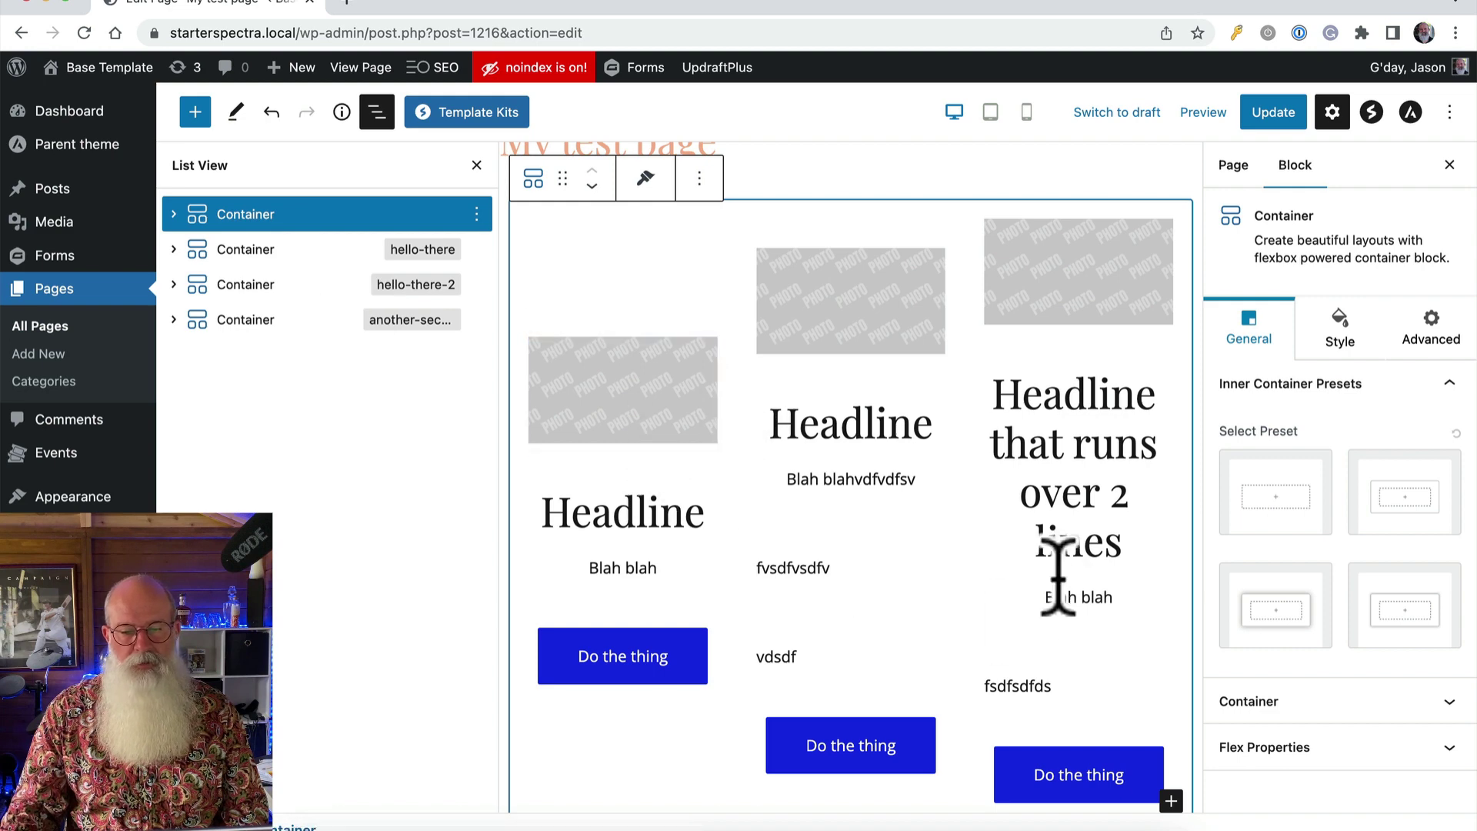
left_click(173, 214)
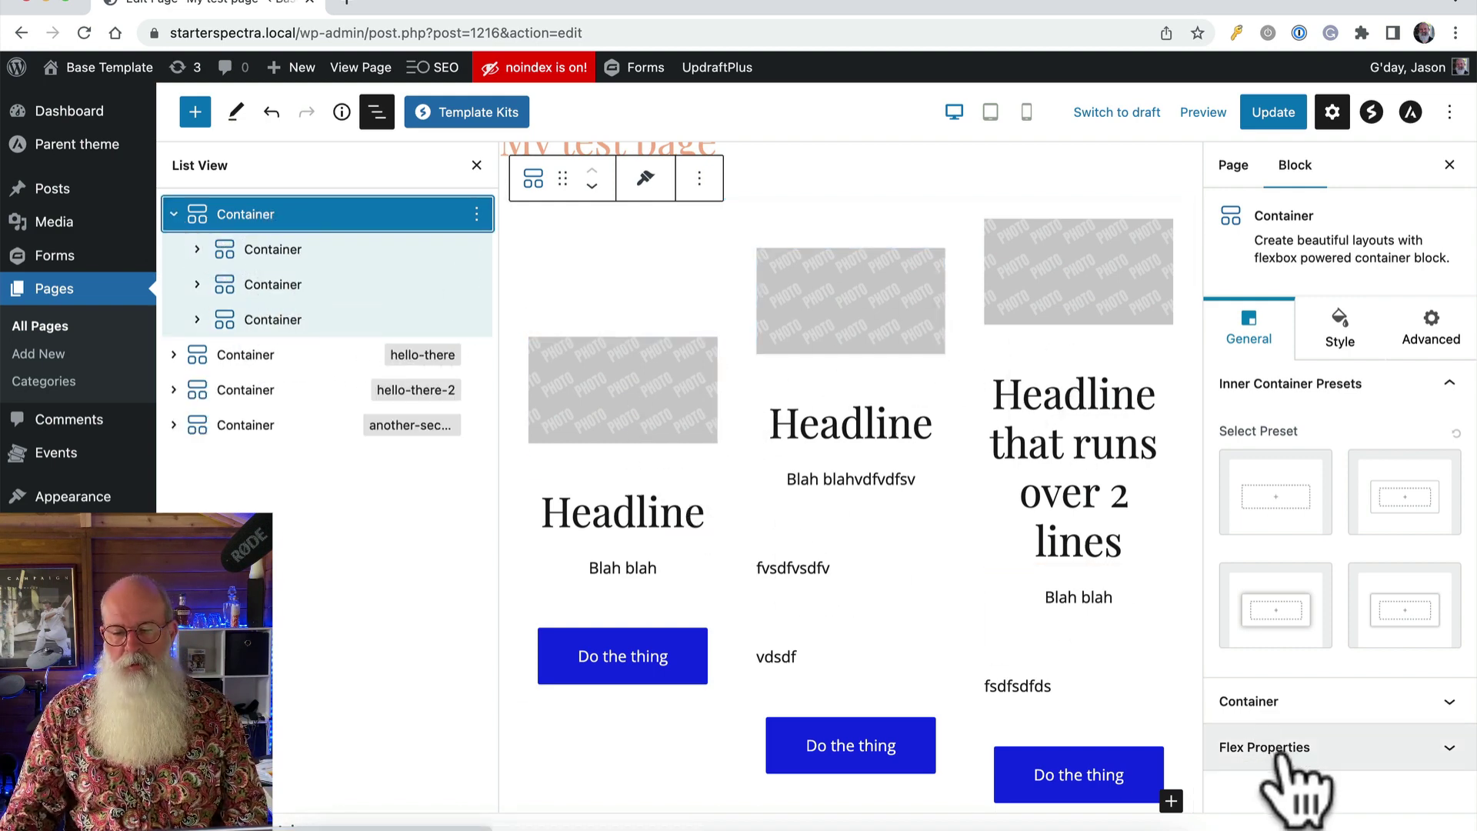
left_click(1308, 748)
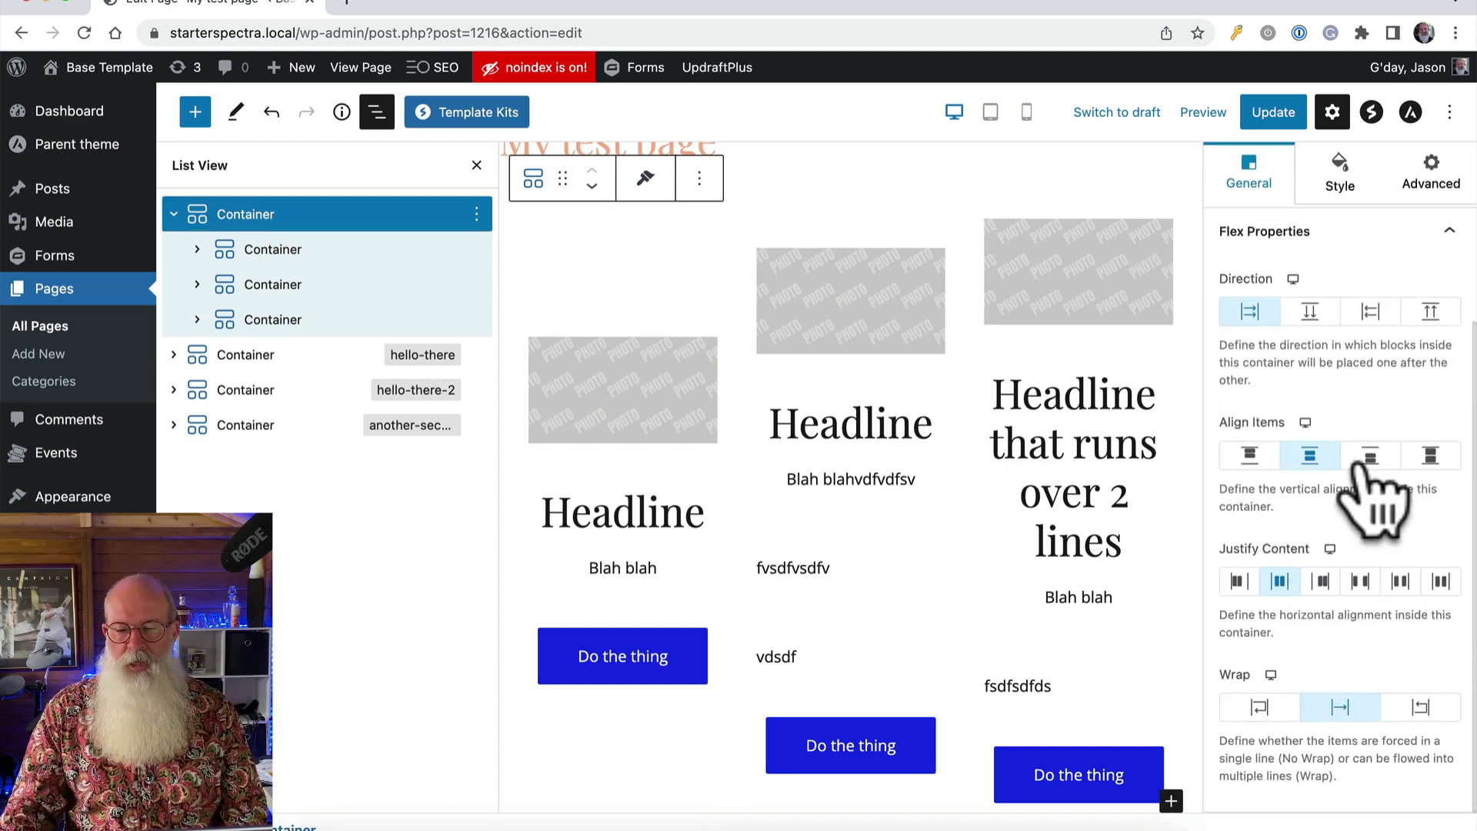
left_click(1250, 455)
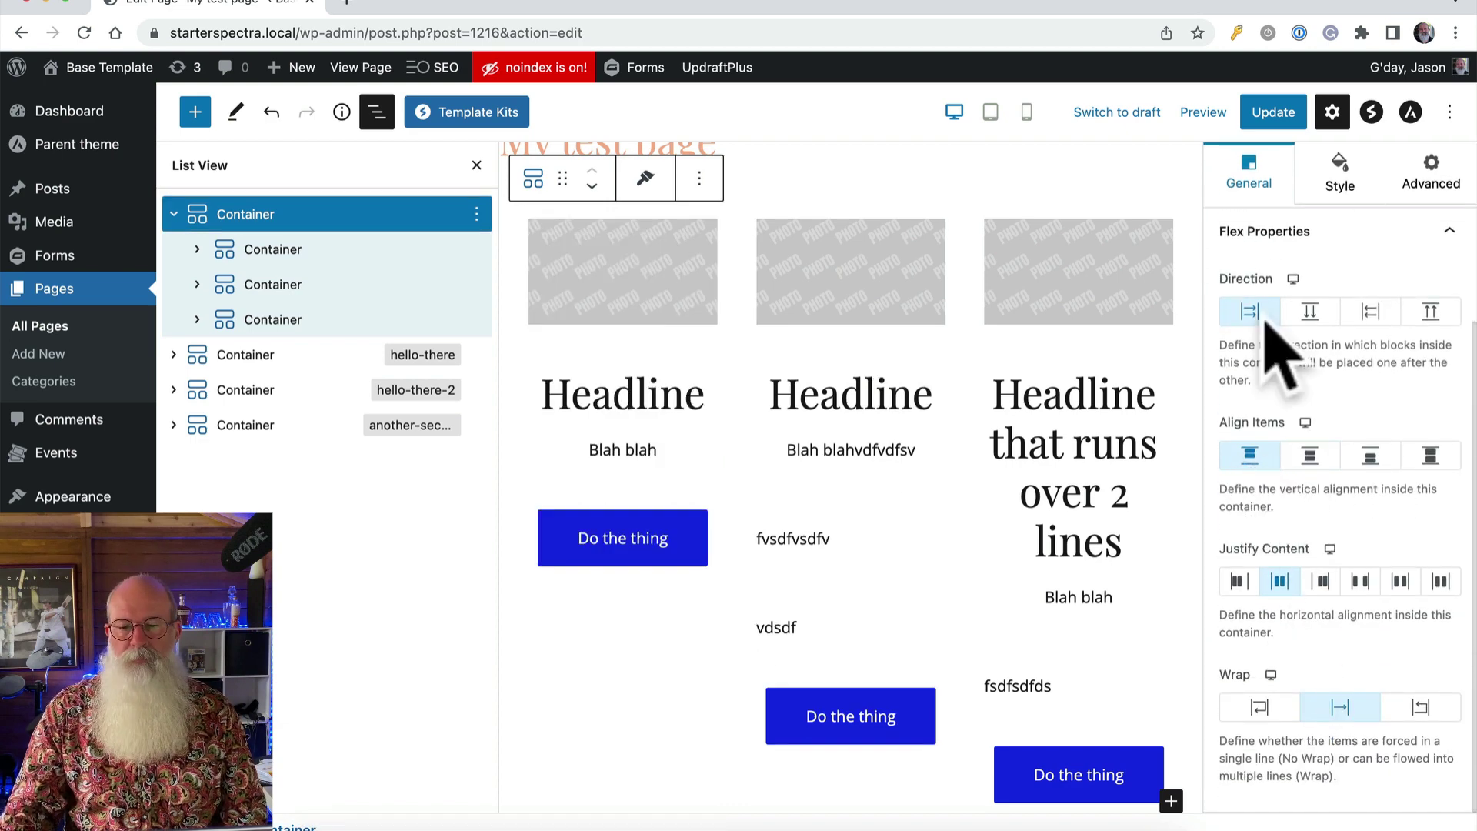
left_click(1263, 116)
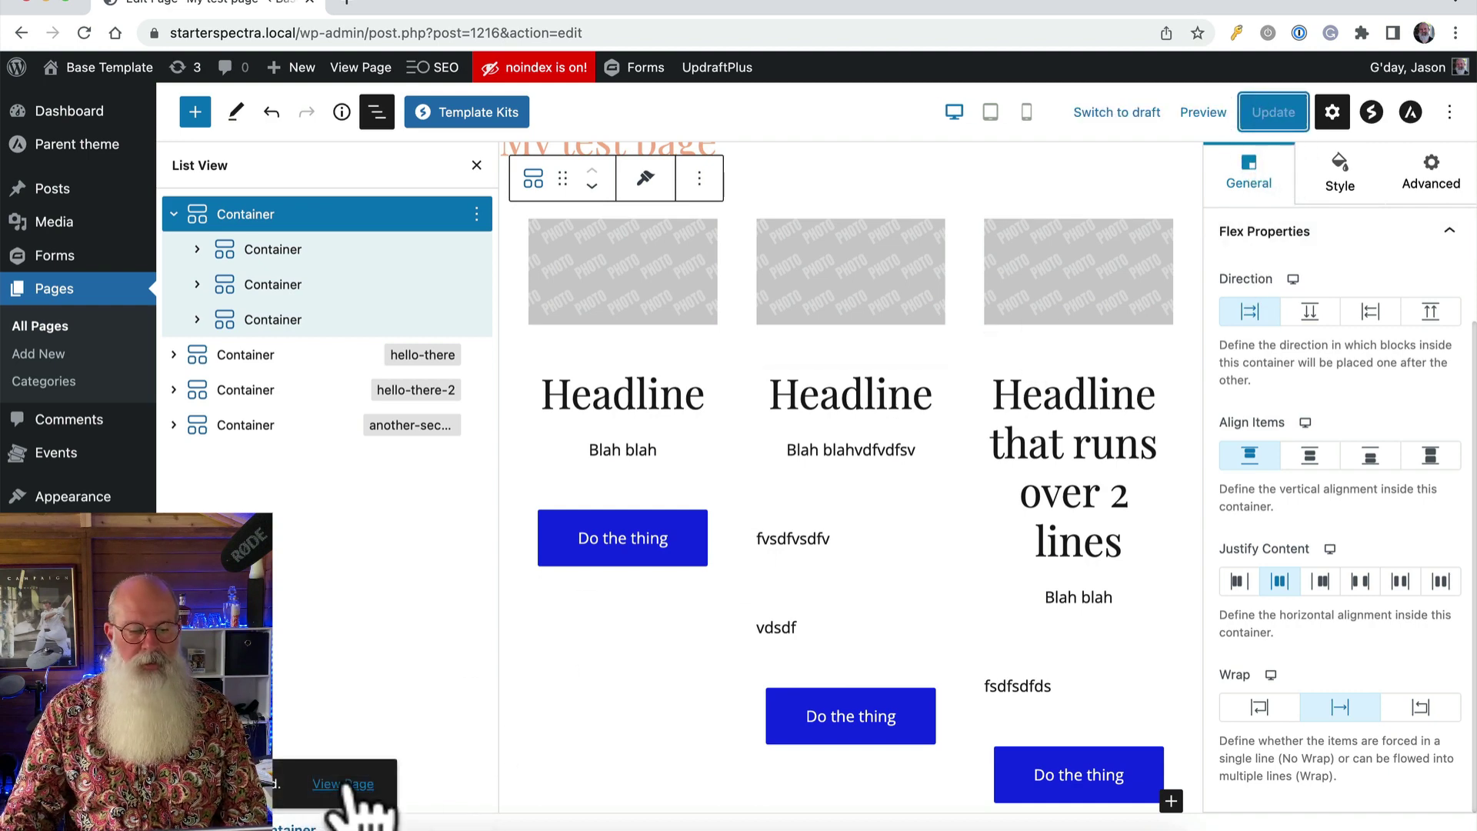
left_click(343, 784)
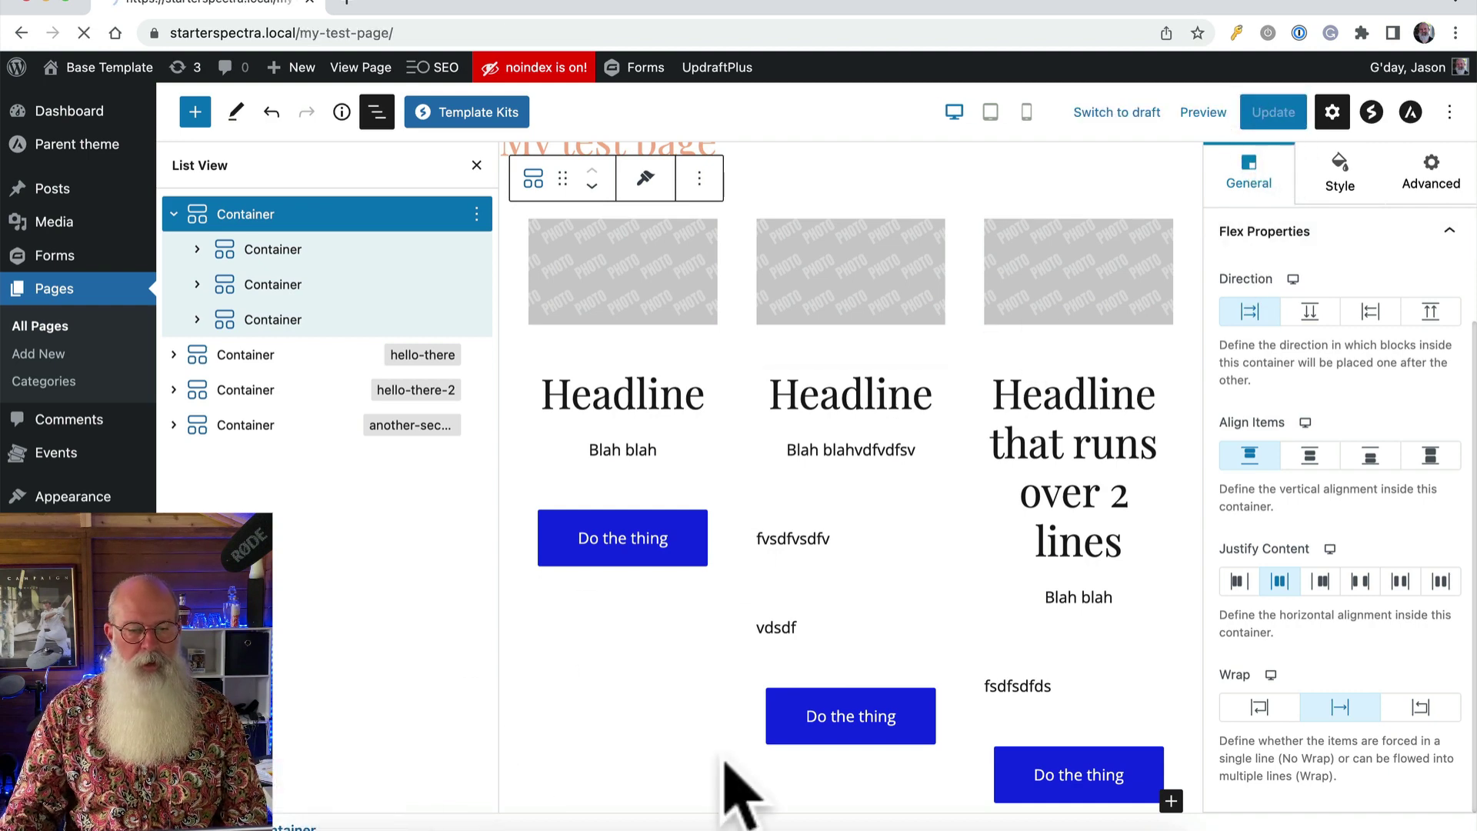
Step: Scroll the live page to inspect the top-aligned columns and their uneven Do the thing buttons
scroll(756, 754, "down", 2)
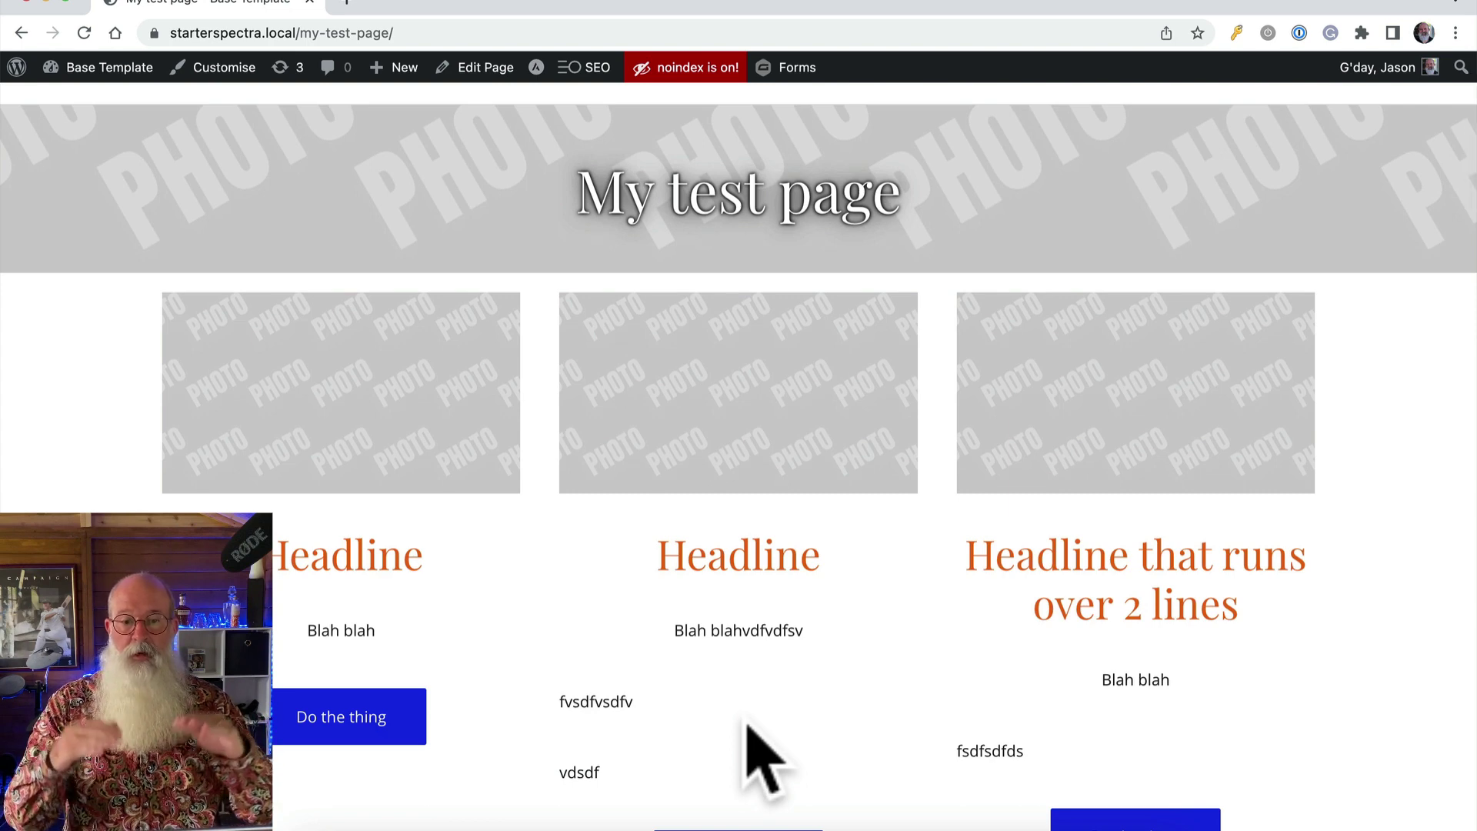
scroll(762, 763, "down", 1)
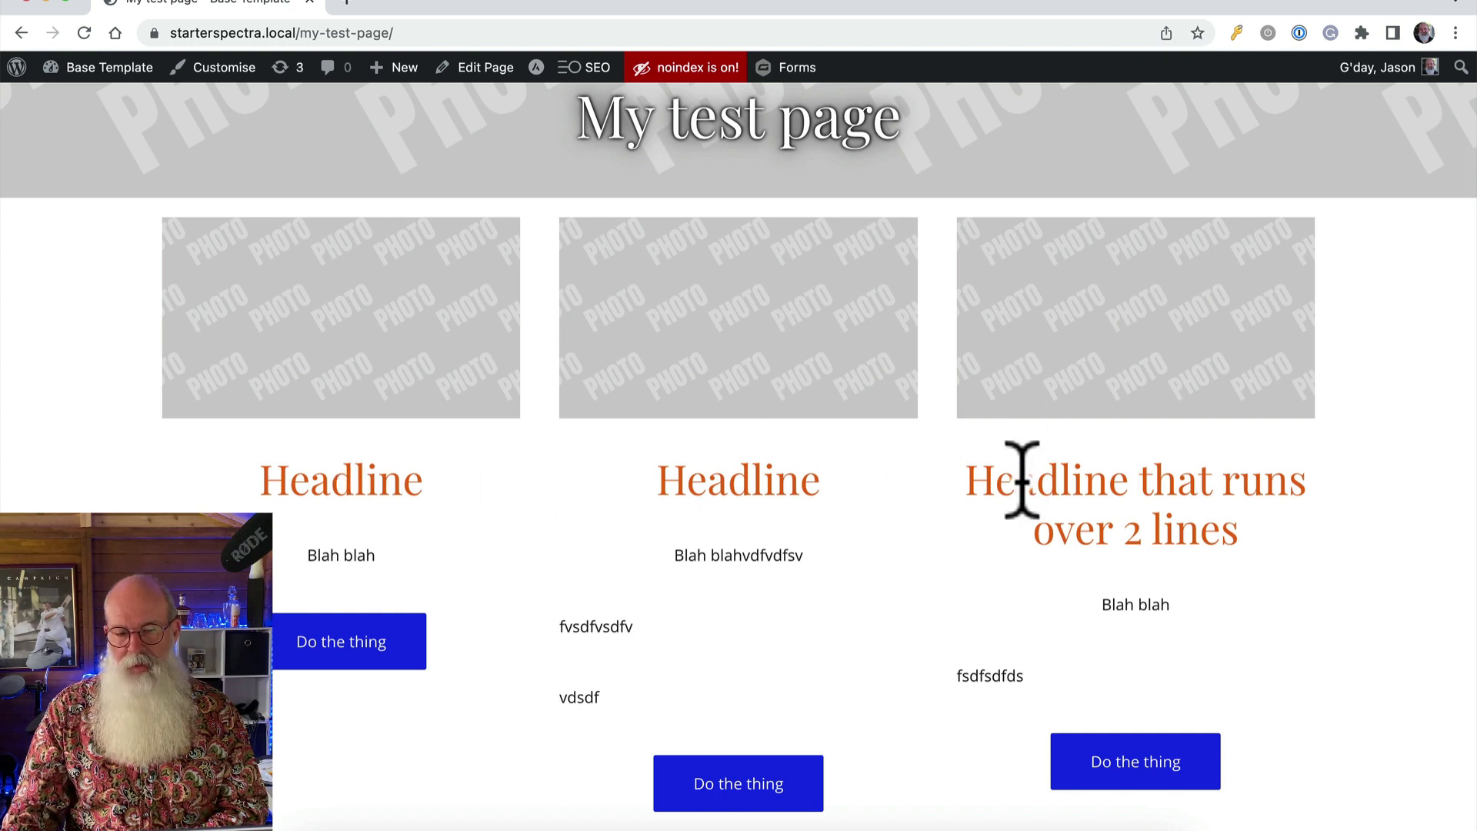
scroll(960, 496, "down", 3)
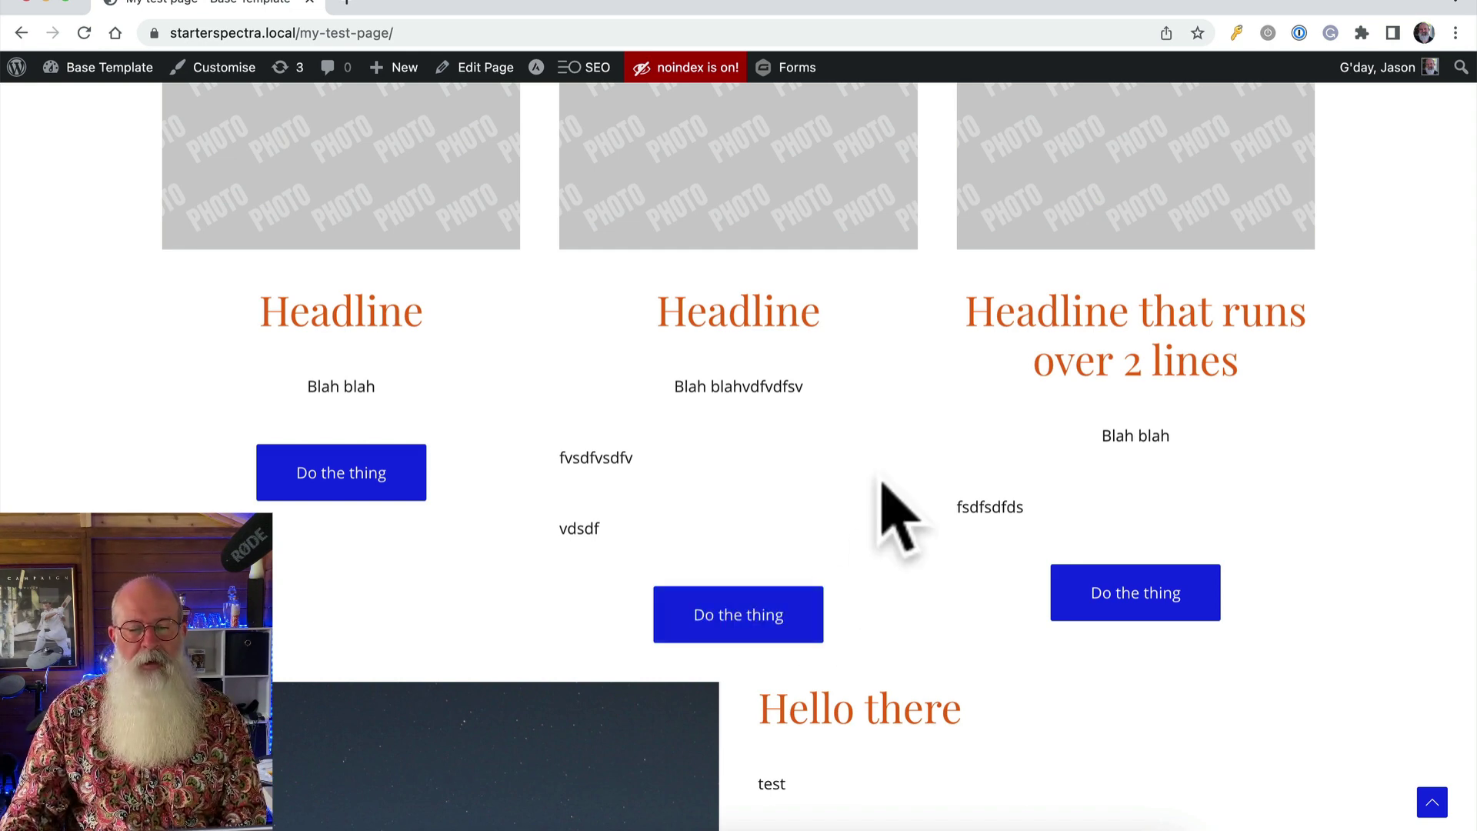
right_click(872, 448)
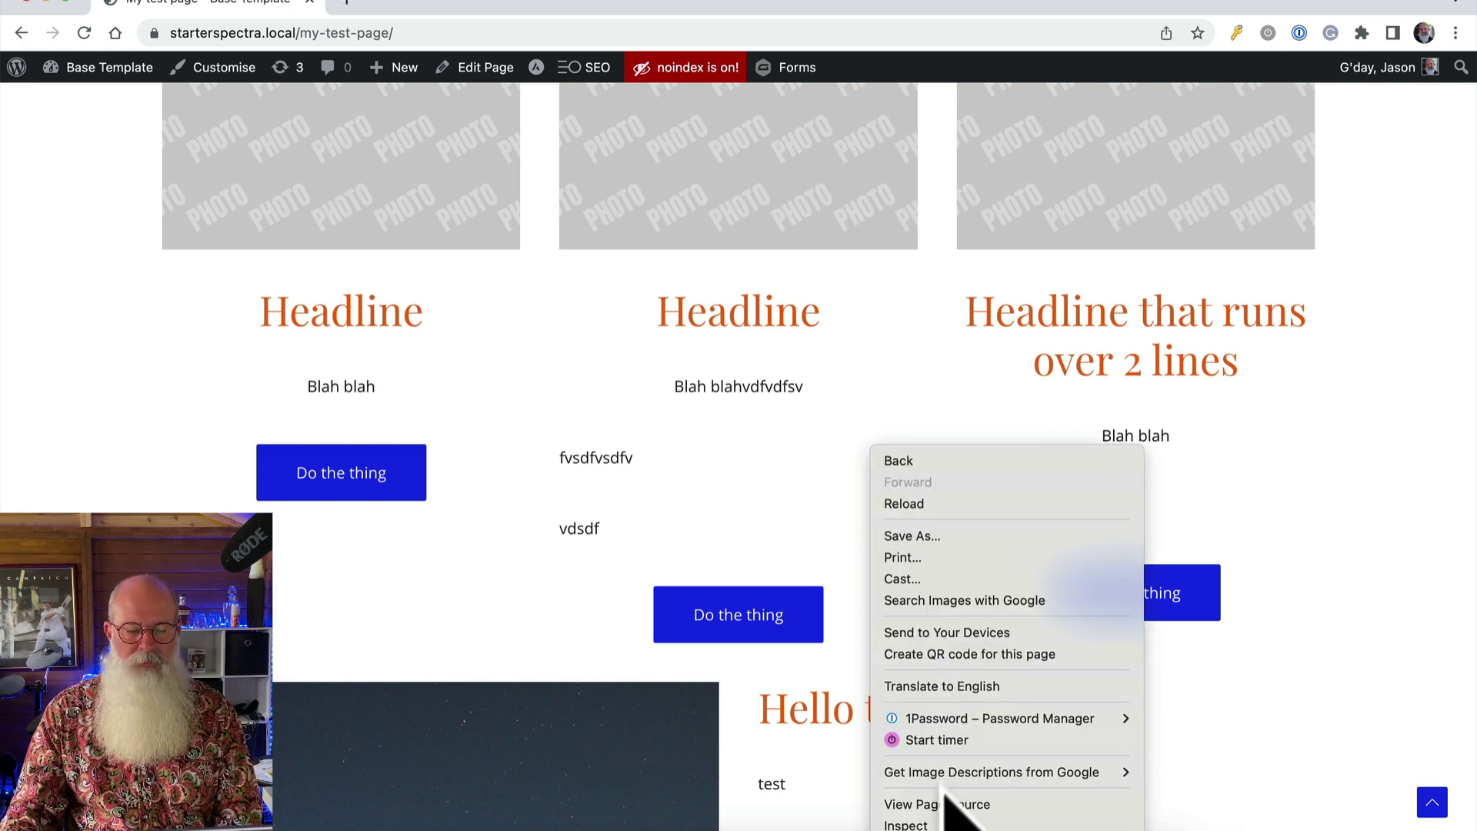
Step: Preview the page at iPhone 12 Pro size in Chrome DevTools, then close DevTools
left_click(945, 825)
left_click(984, 64)
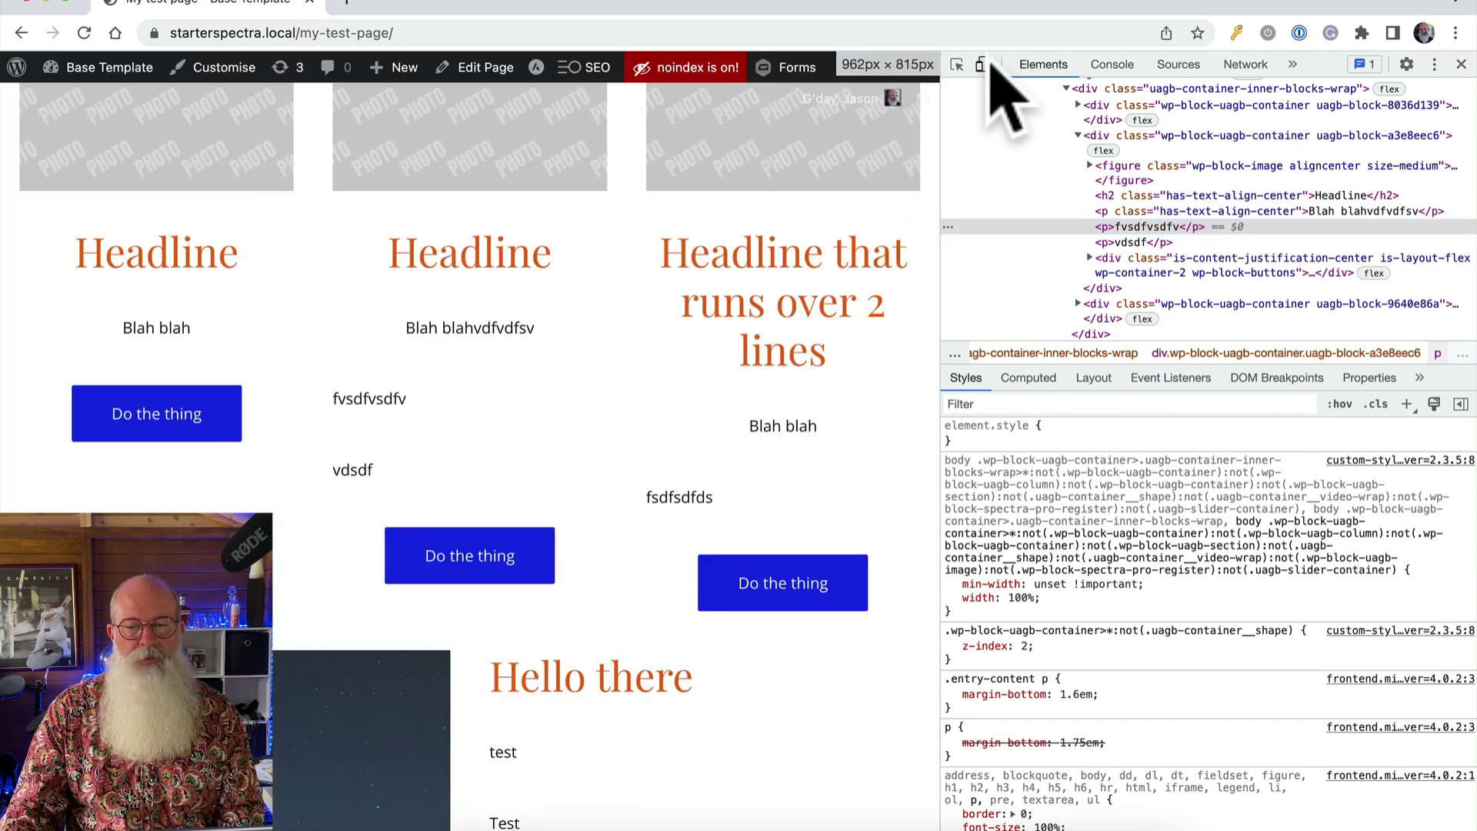
left_click(983, 64)
scroll(528, 462, "down", 10)
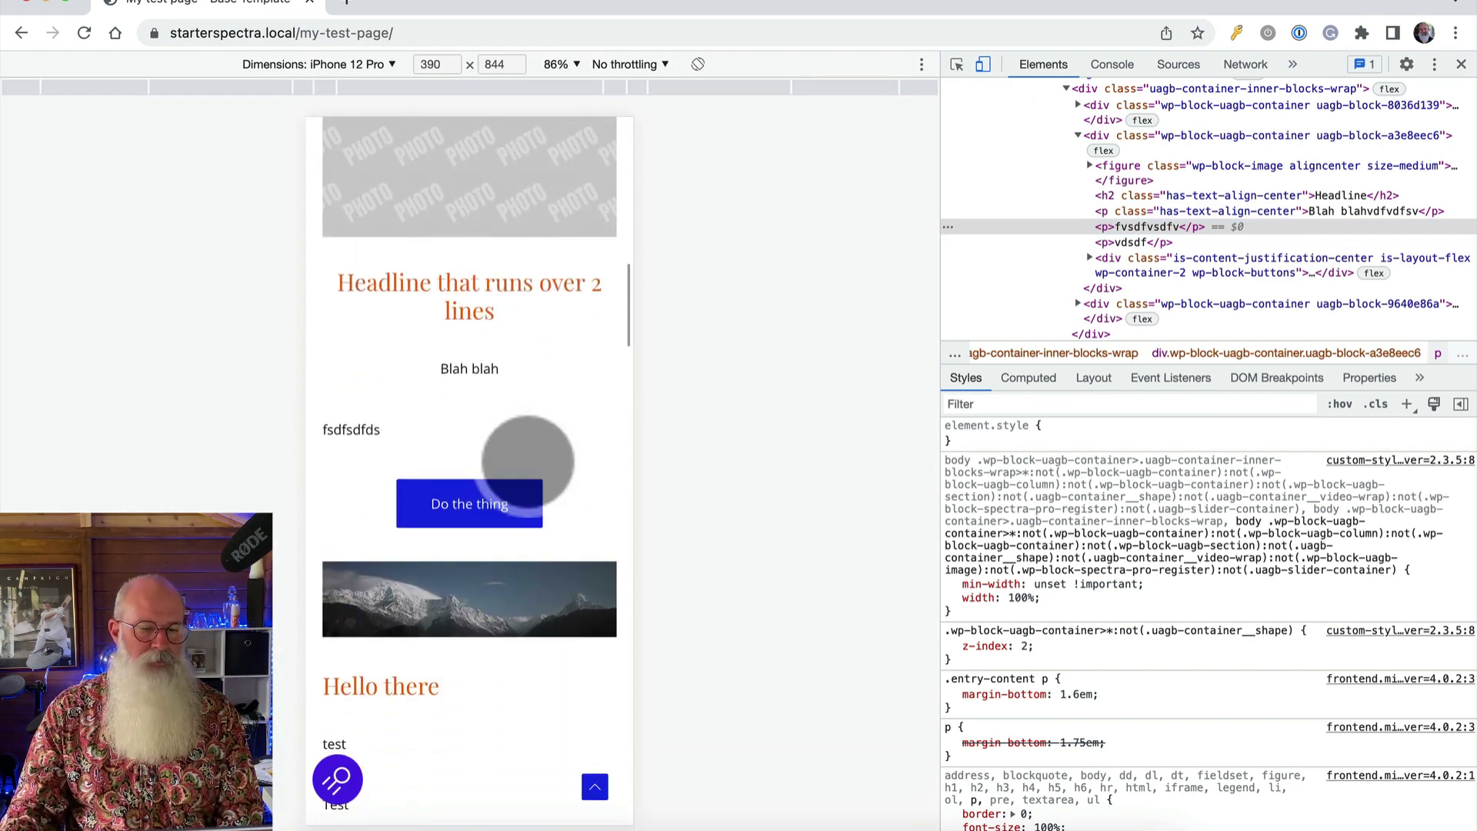
scroll(528, 461, "up", 9)
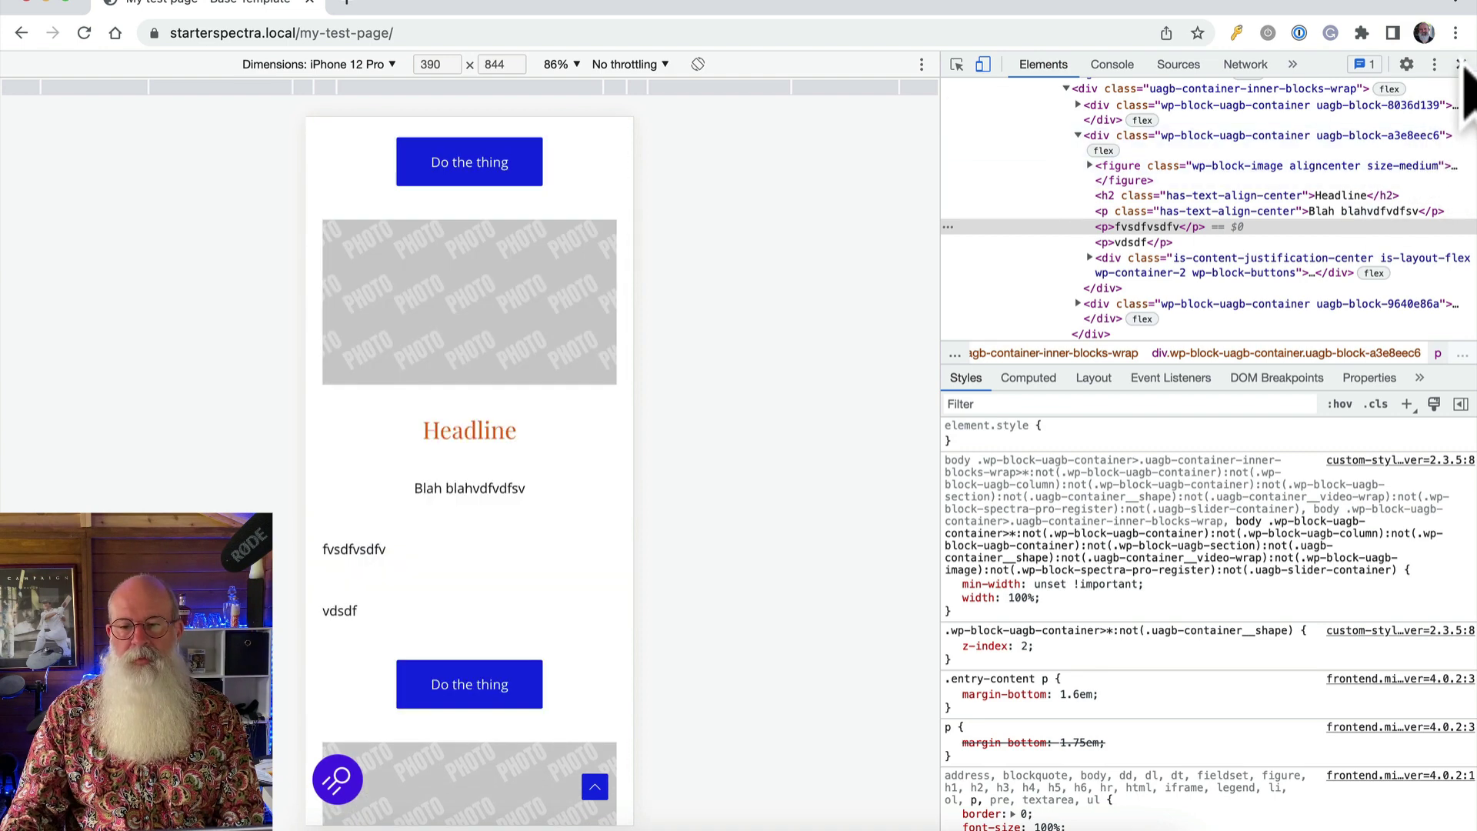
left_click(1461, 64)
scroll(1185, 308, "up", 5)
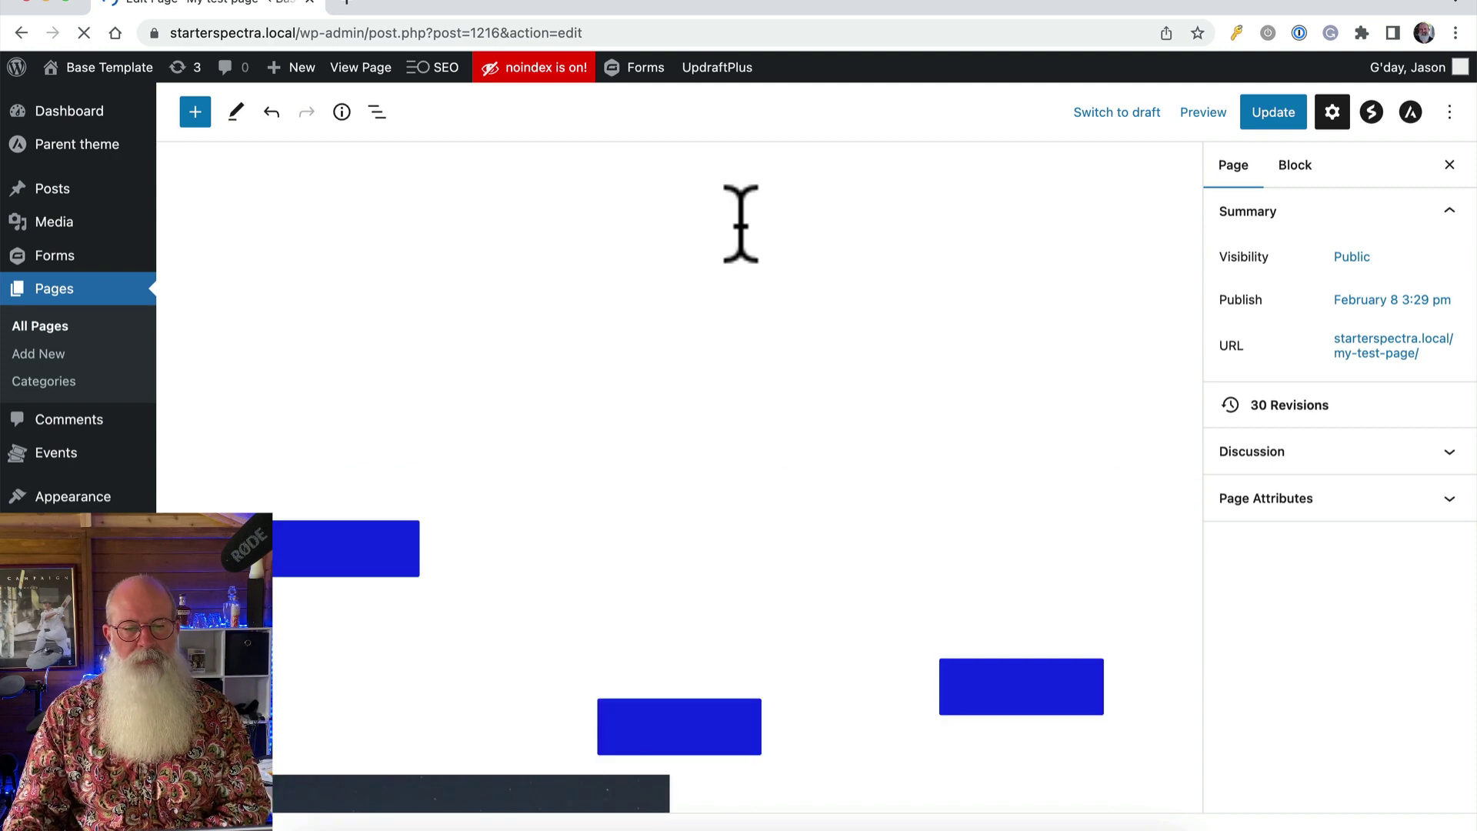
Step: In List View, expand the top Container and select the first column container, whose width is 33
left_click(377, 113)
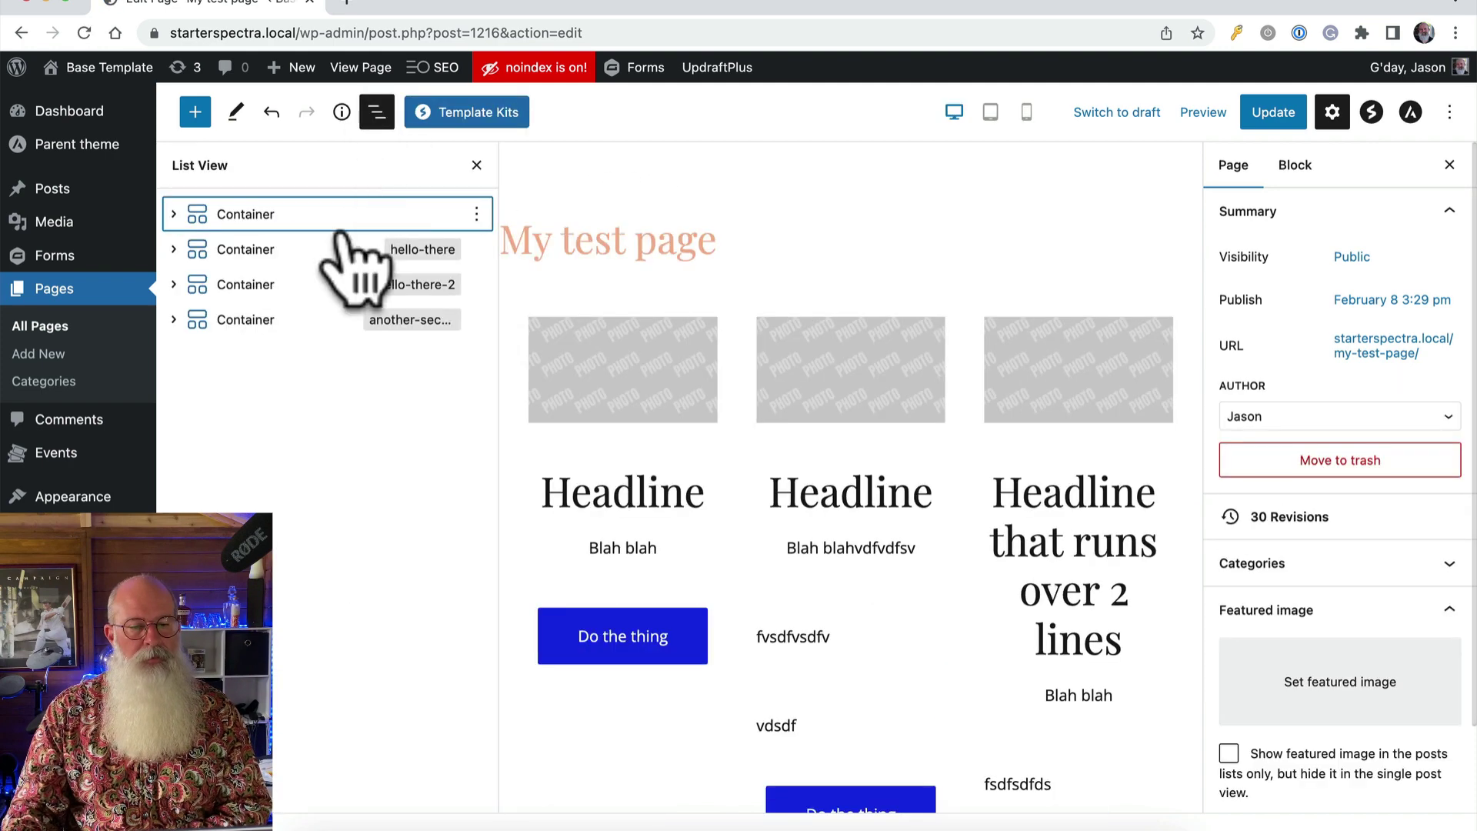
left_click(248, 218)
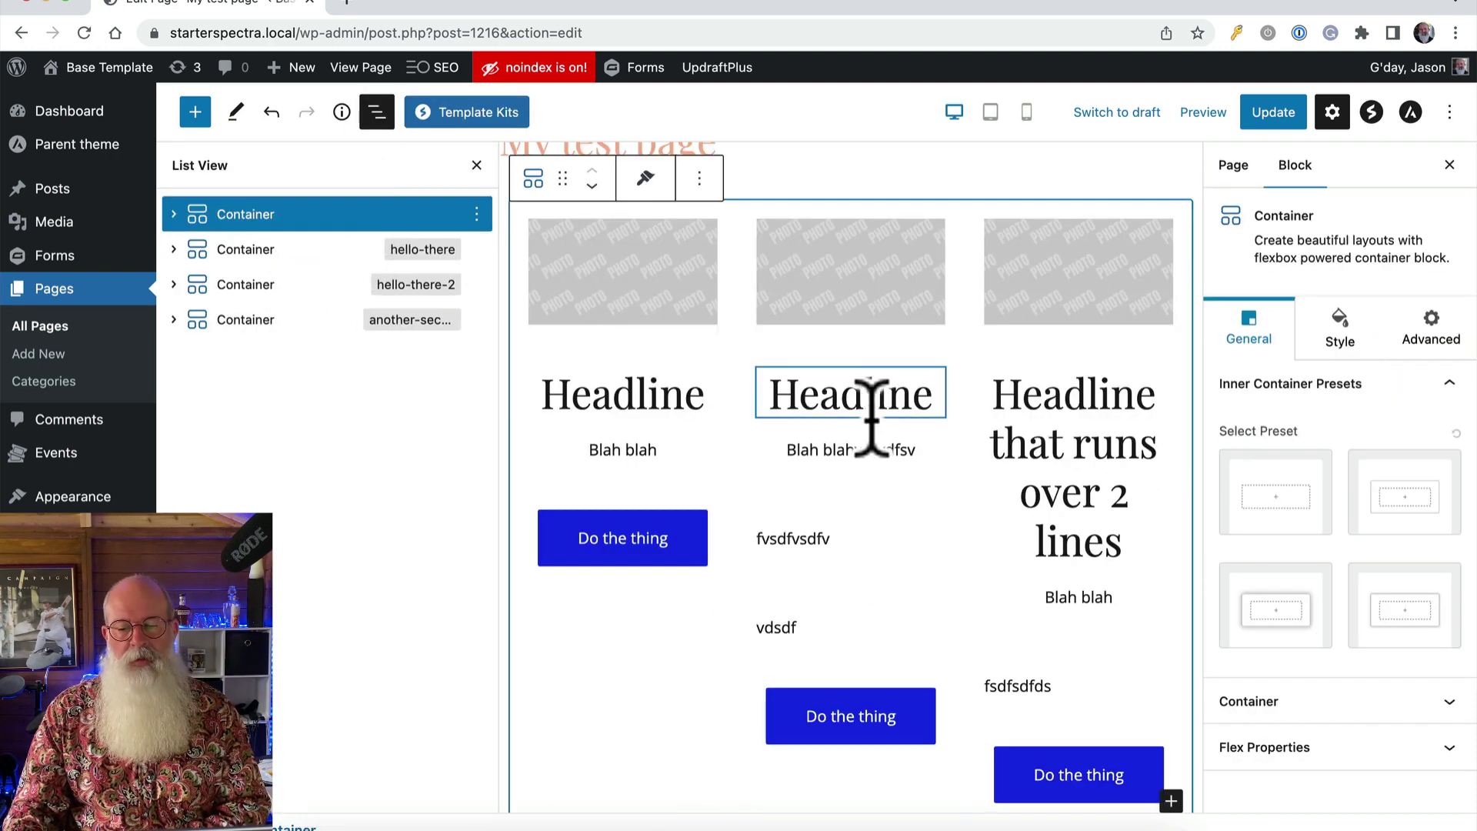
left_click(1283, 700)
scroll(1266, 493, "down", 2)
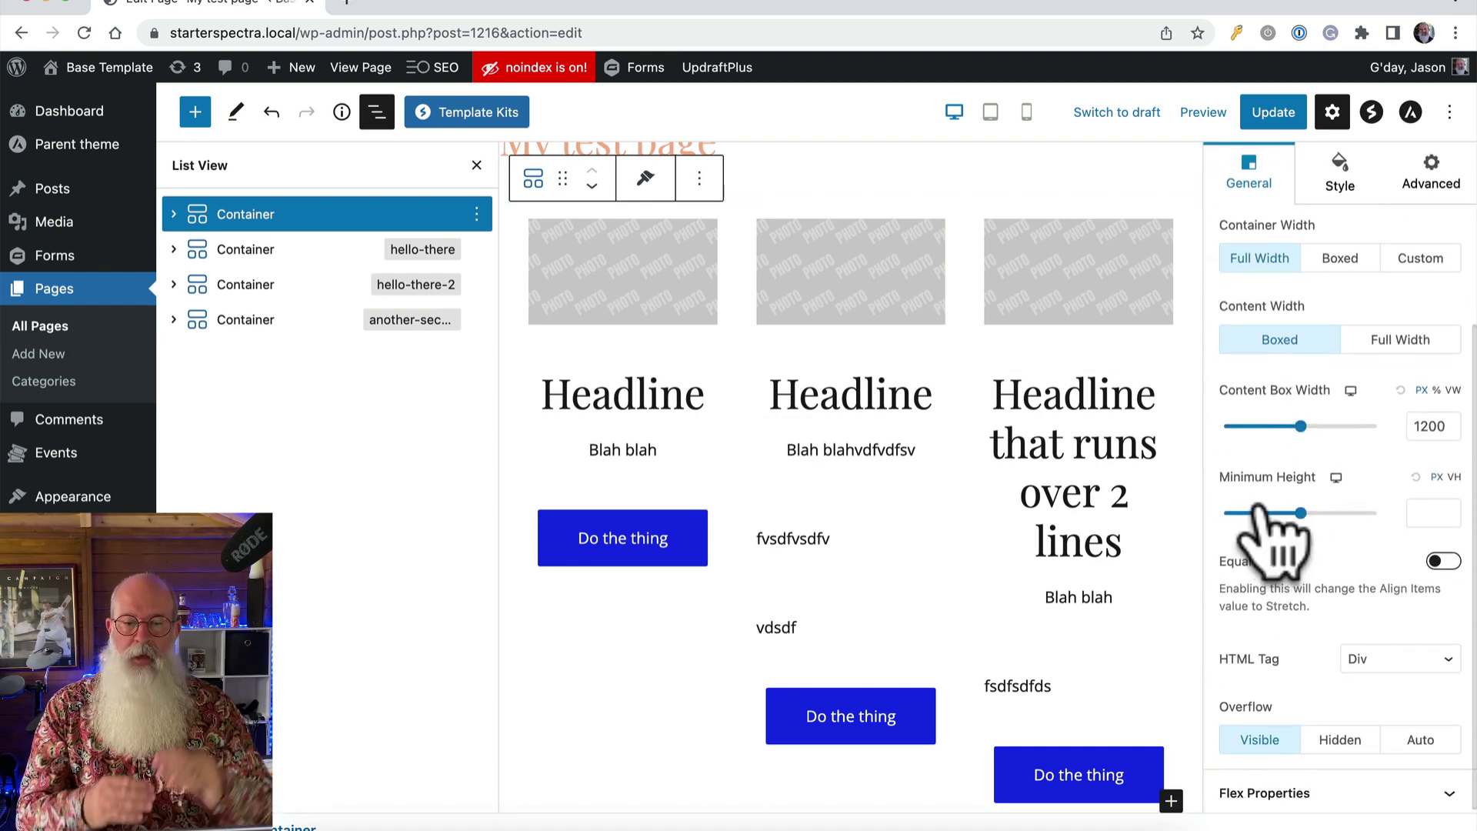
left_click(171, 214)
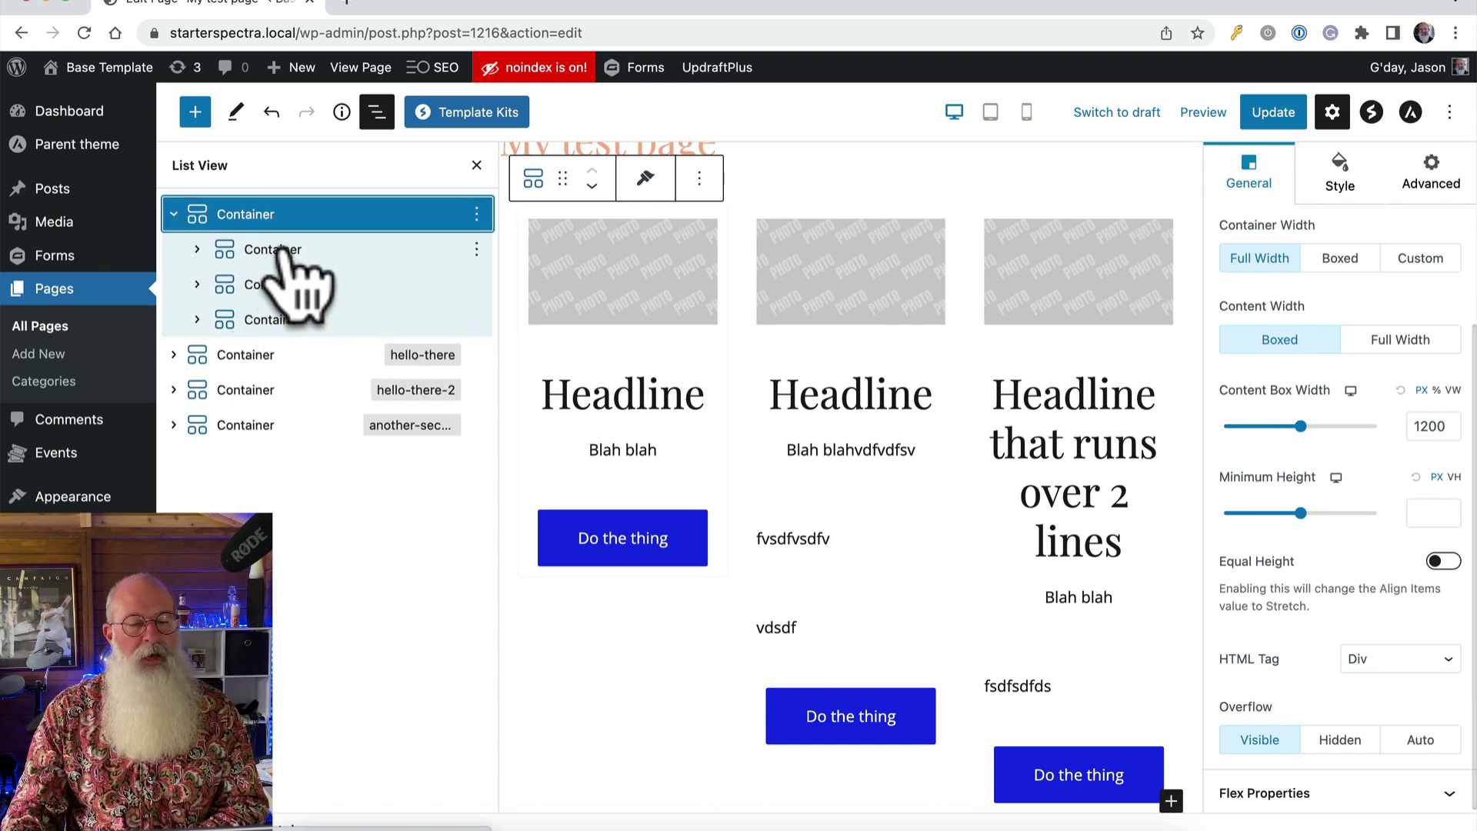
left_click(281, 258)
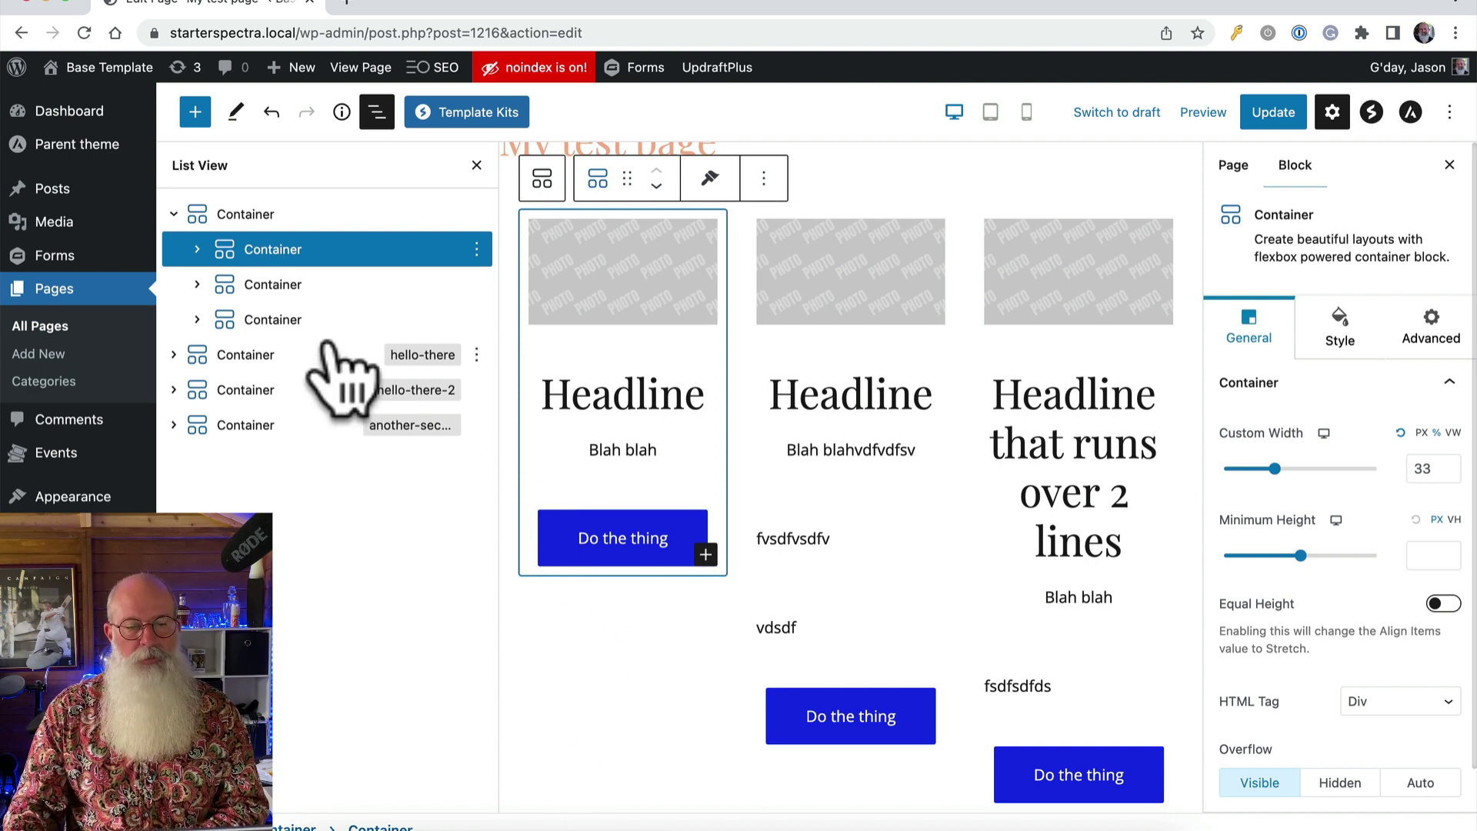
Step: Switch on Equal Height for the outer three-column Container
left_click(250, 215)
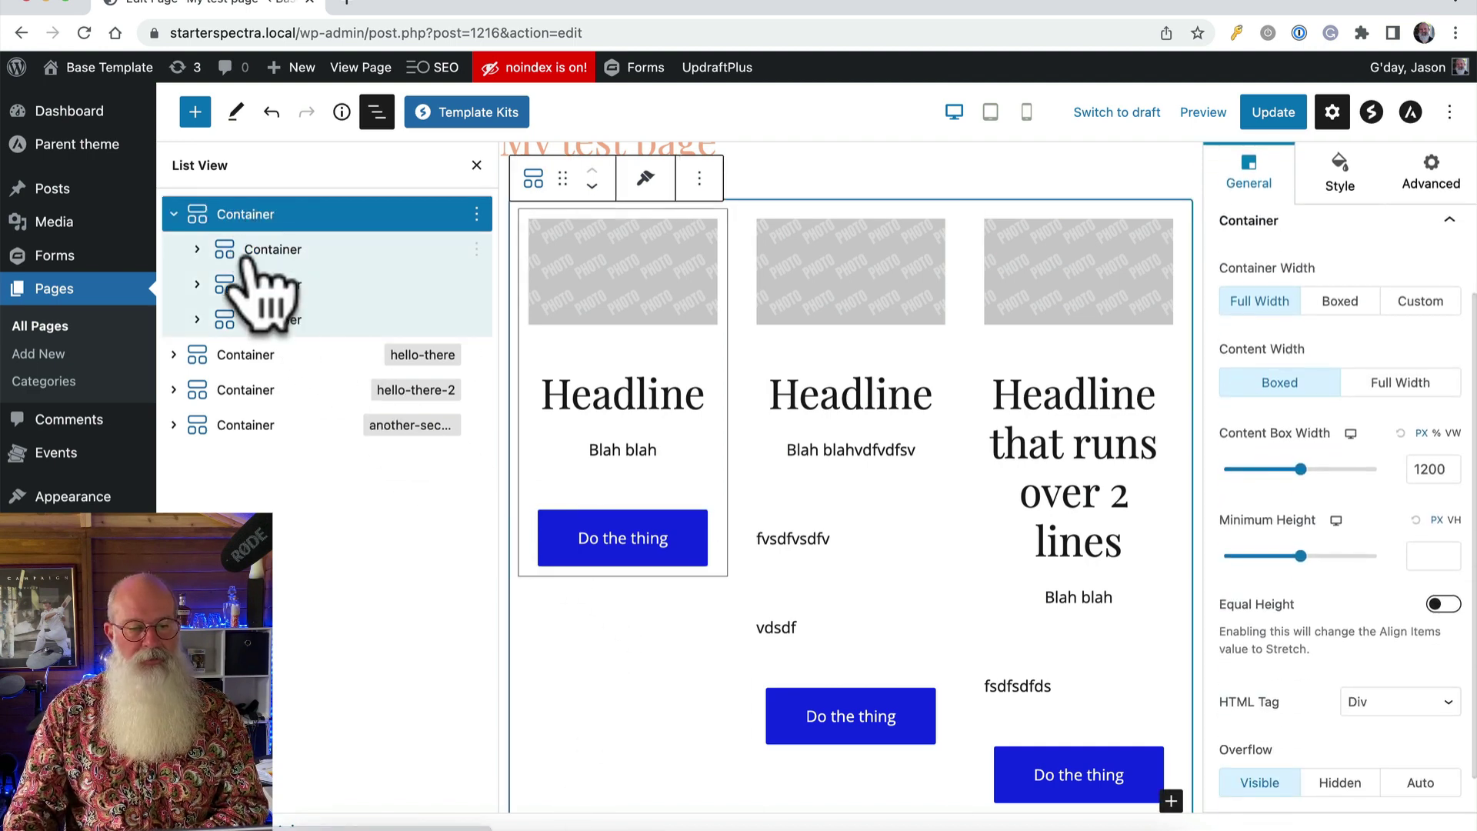
left_click(256, 251)
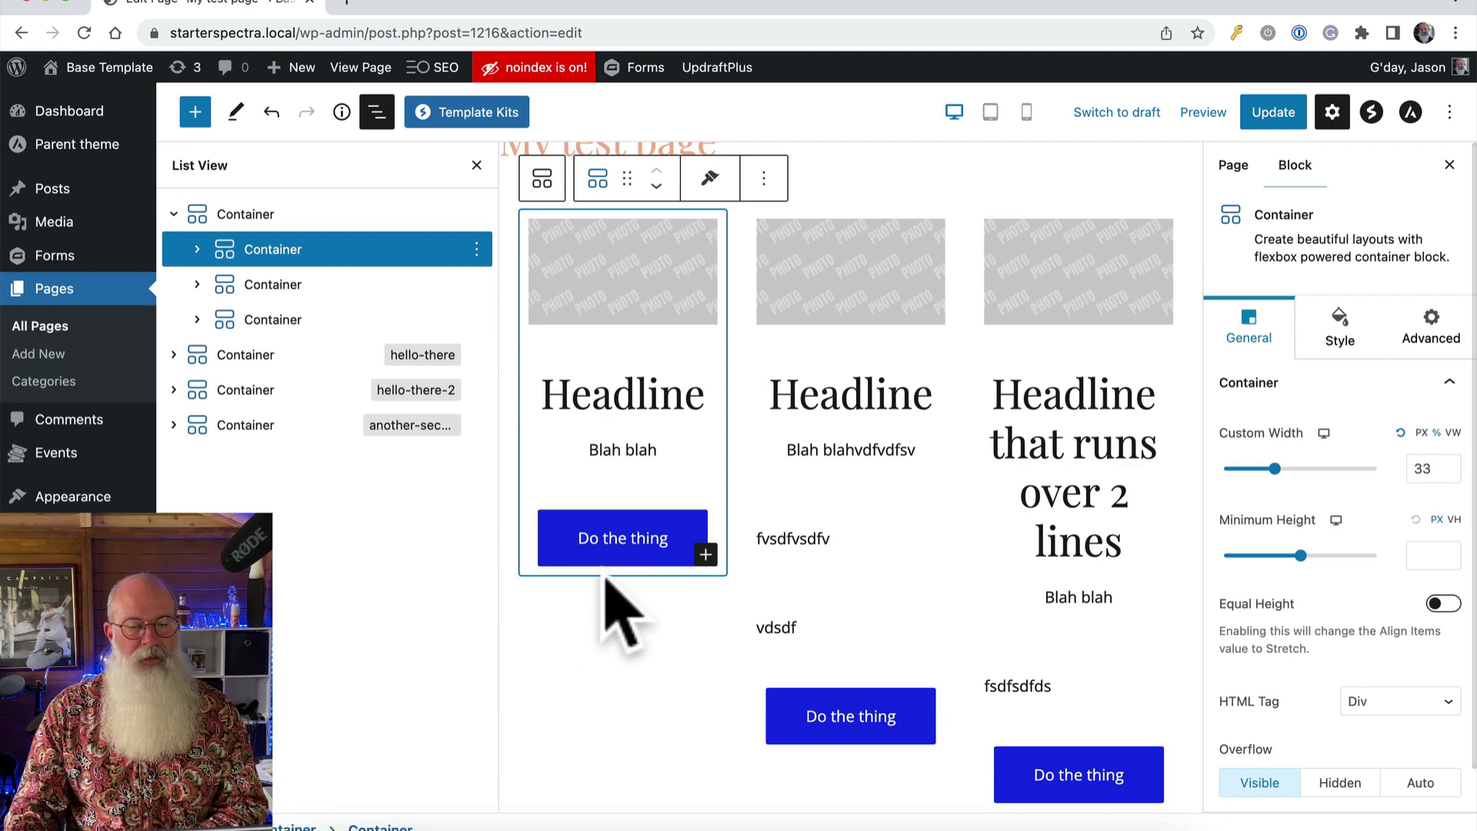
left_click(239, 206)
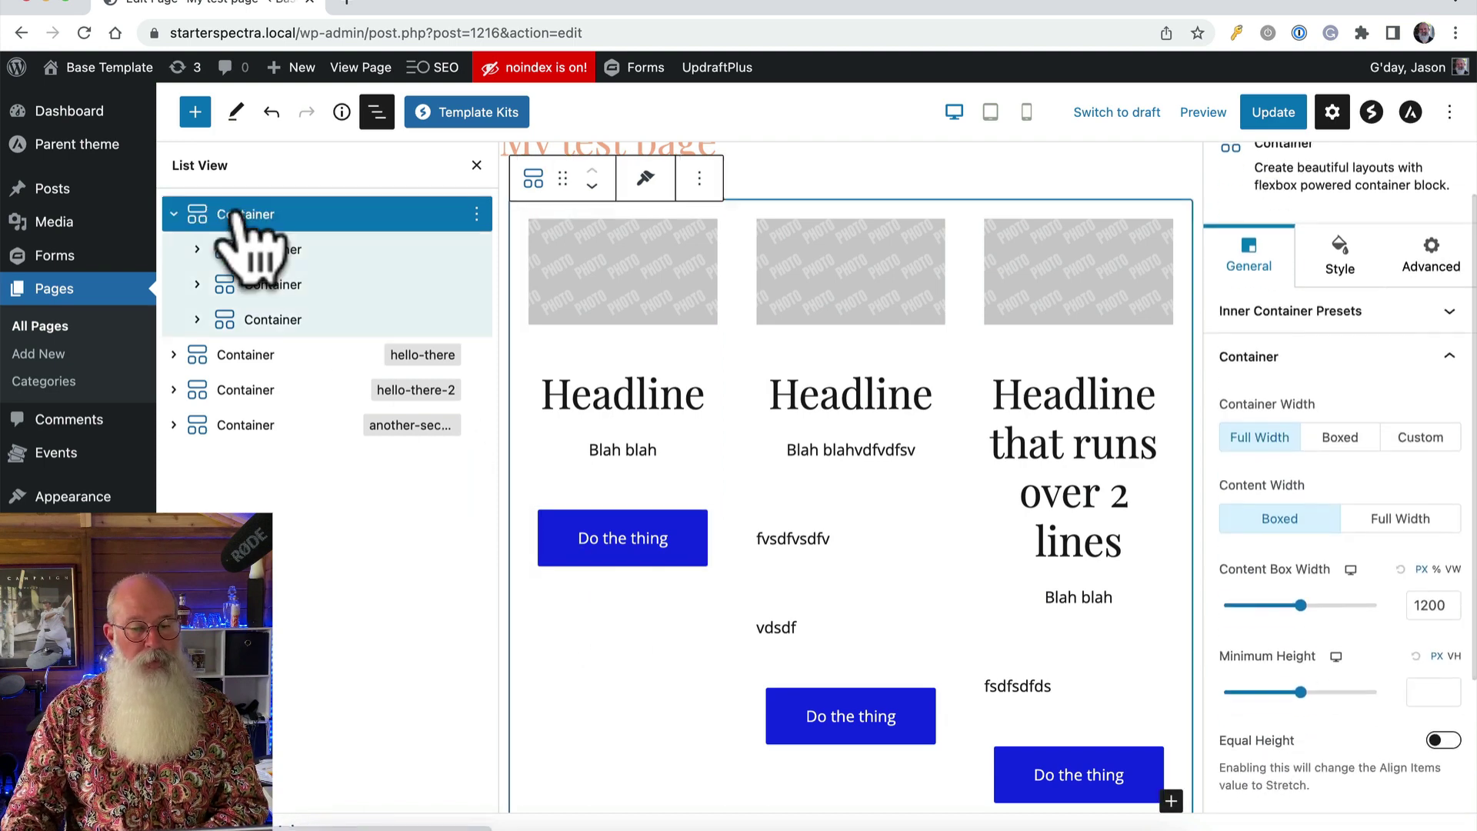
scroll(1301, 616, "up", 3)
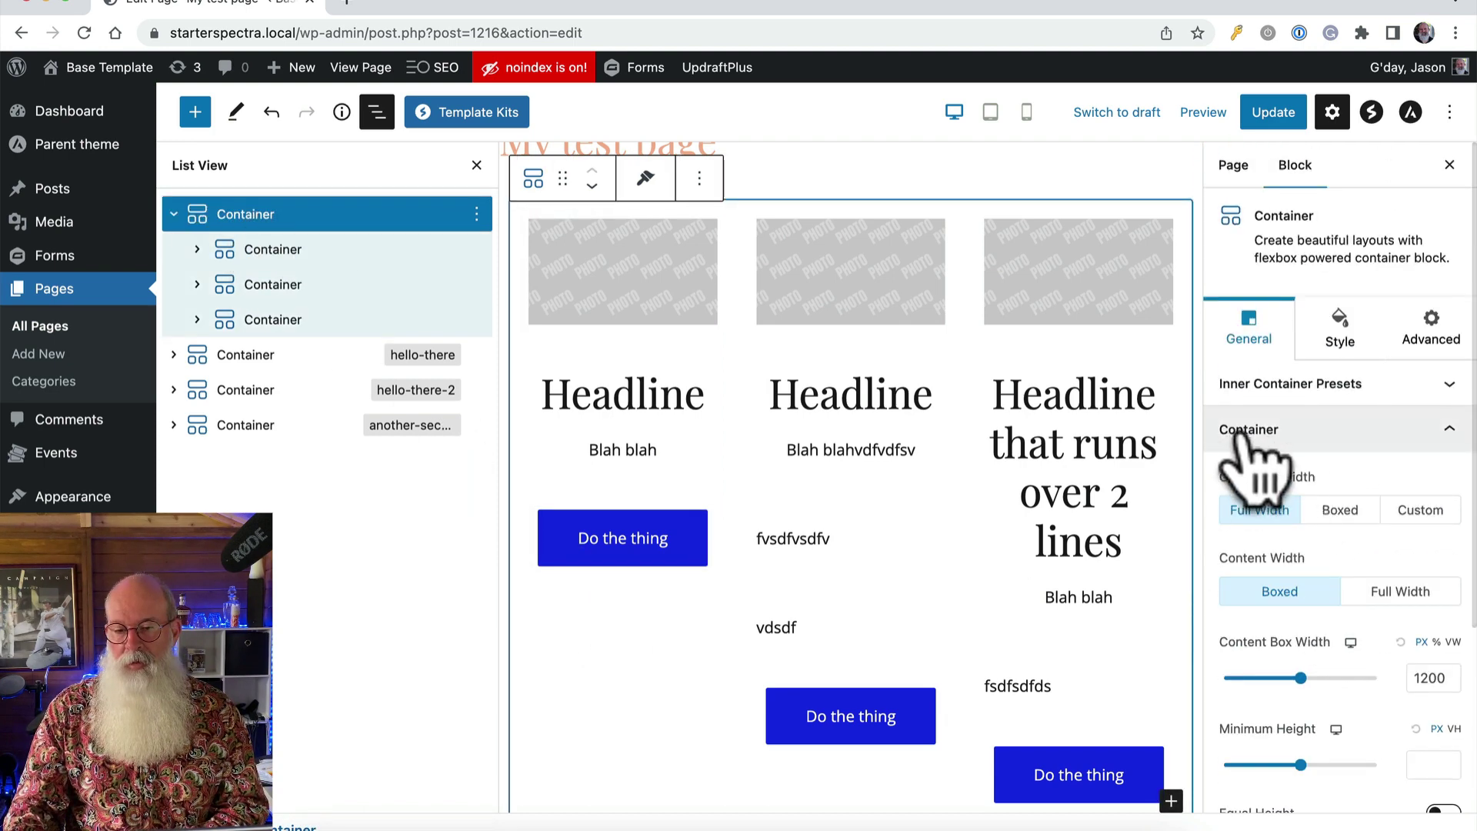
scroll(1261, 462, "down", 5)
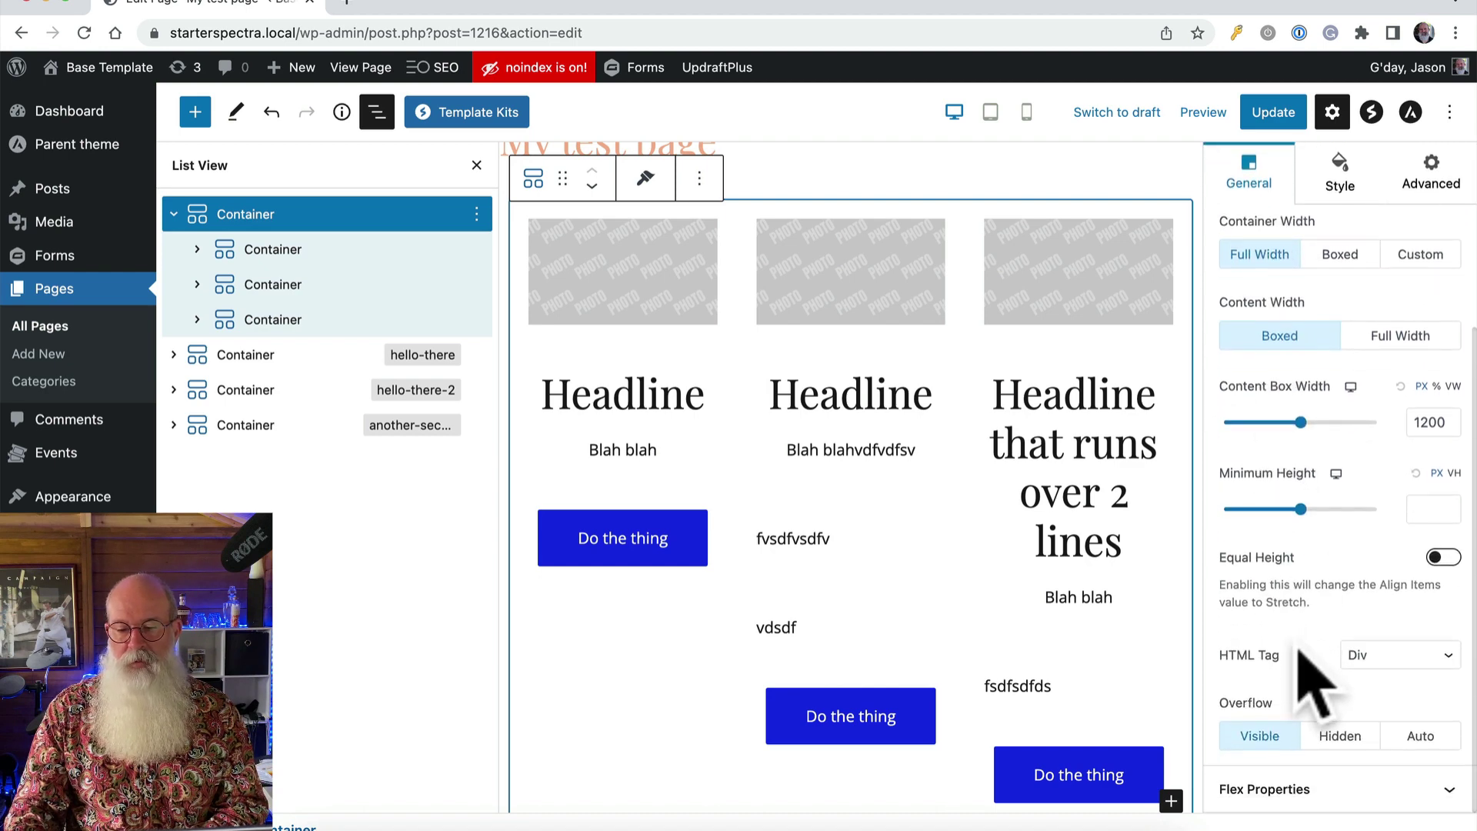
left_click(1432, 560)
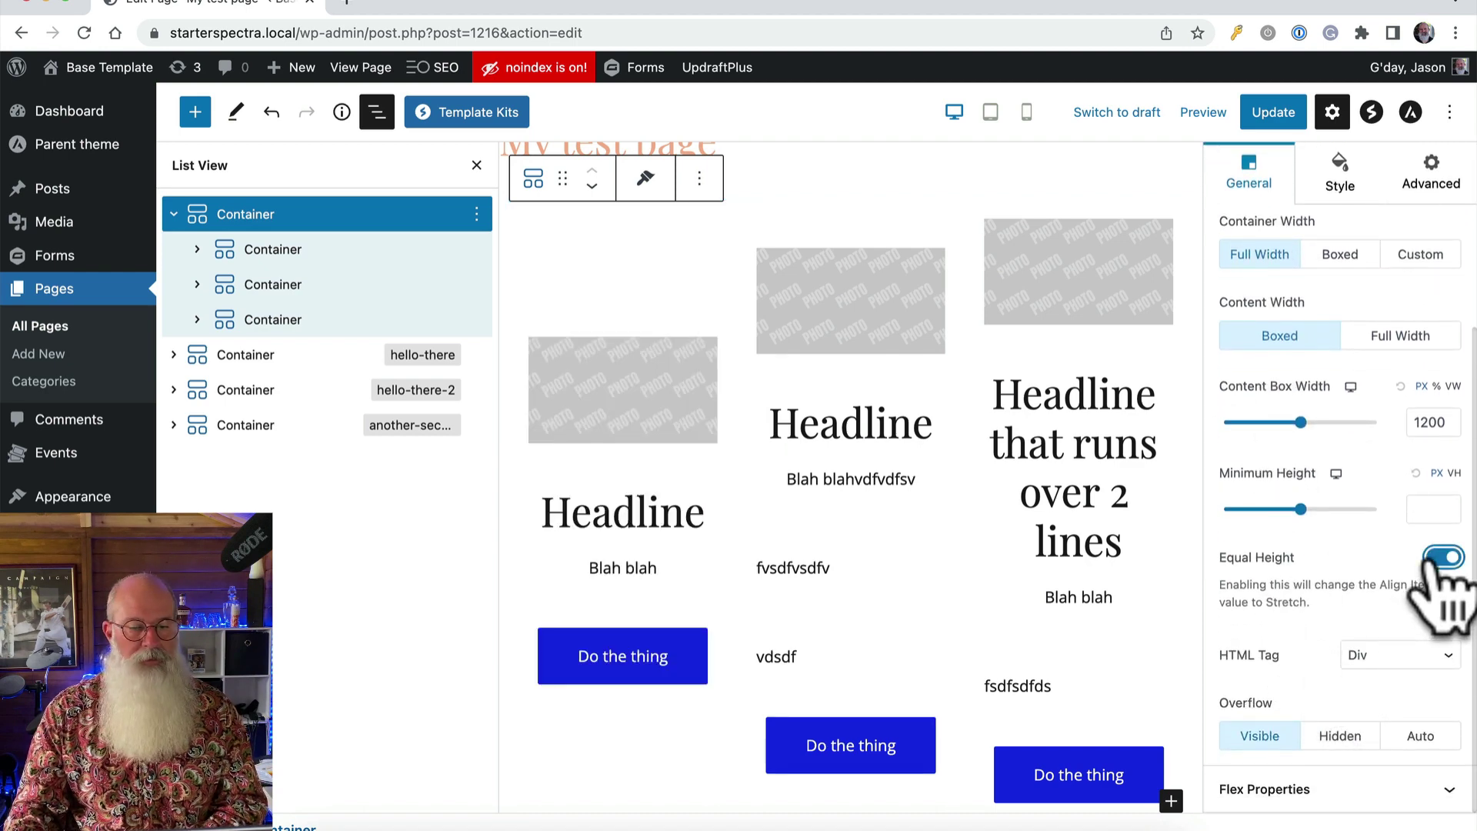
left_click(274, 251)
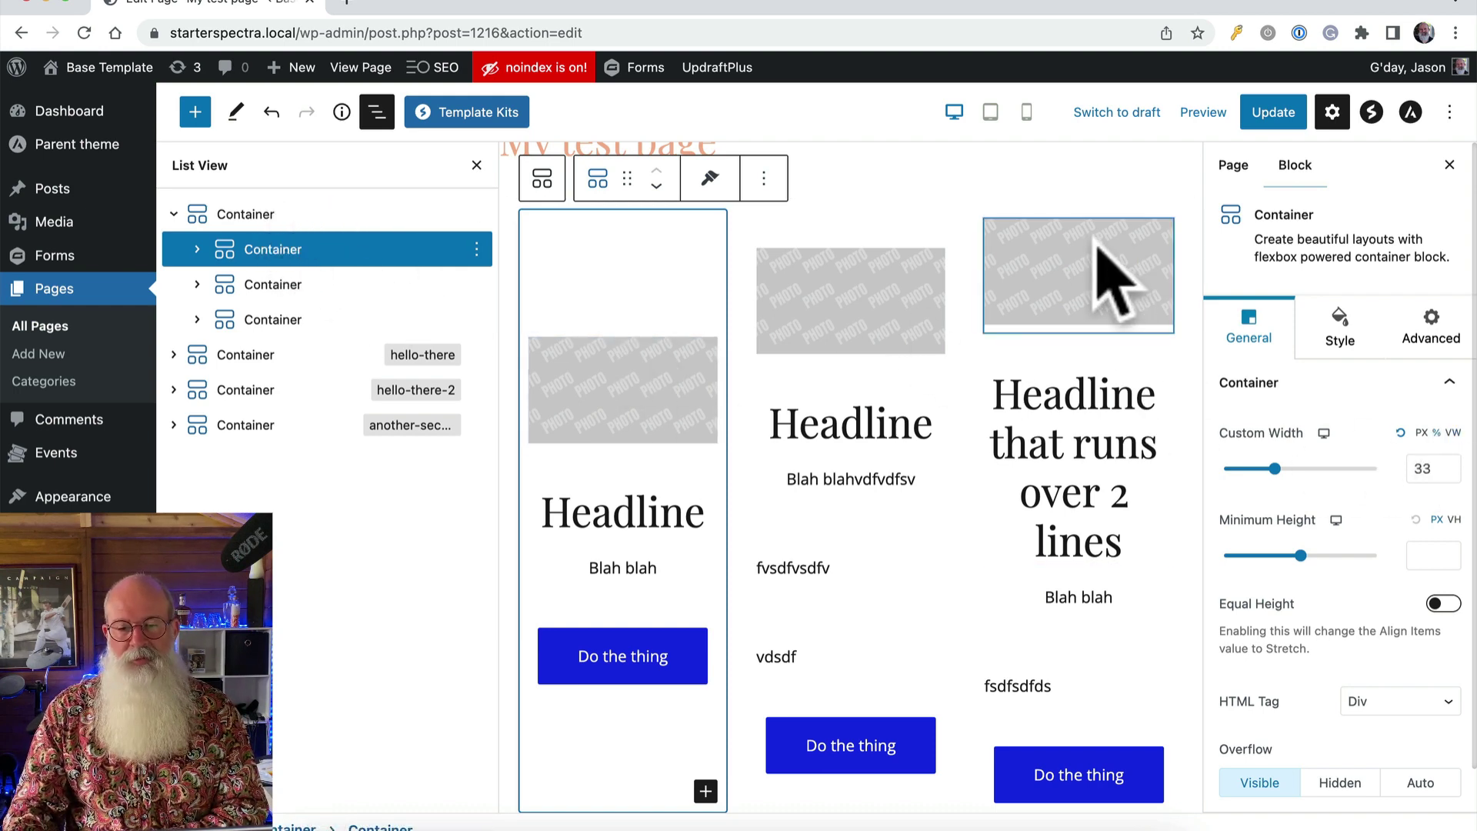
Step: Set the first column container's Justify Content to Space Between in Flex Properties
scroll(1337, 389, "down", 1)
left_click(1308, 790)
scroll(1250, 739, "down", 2)
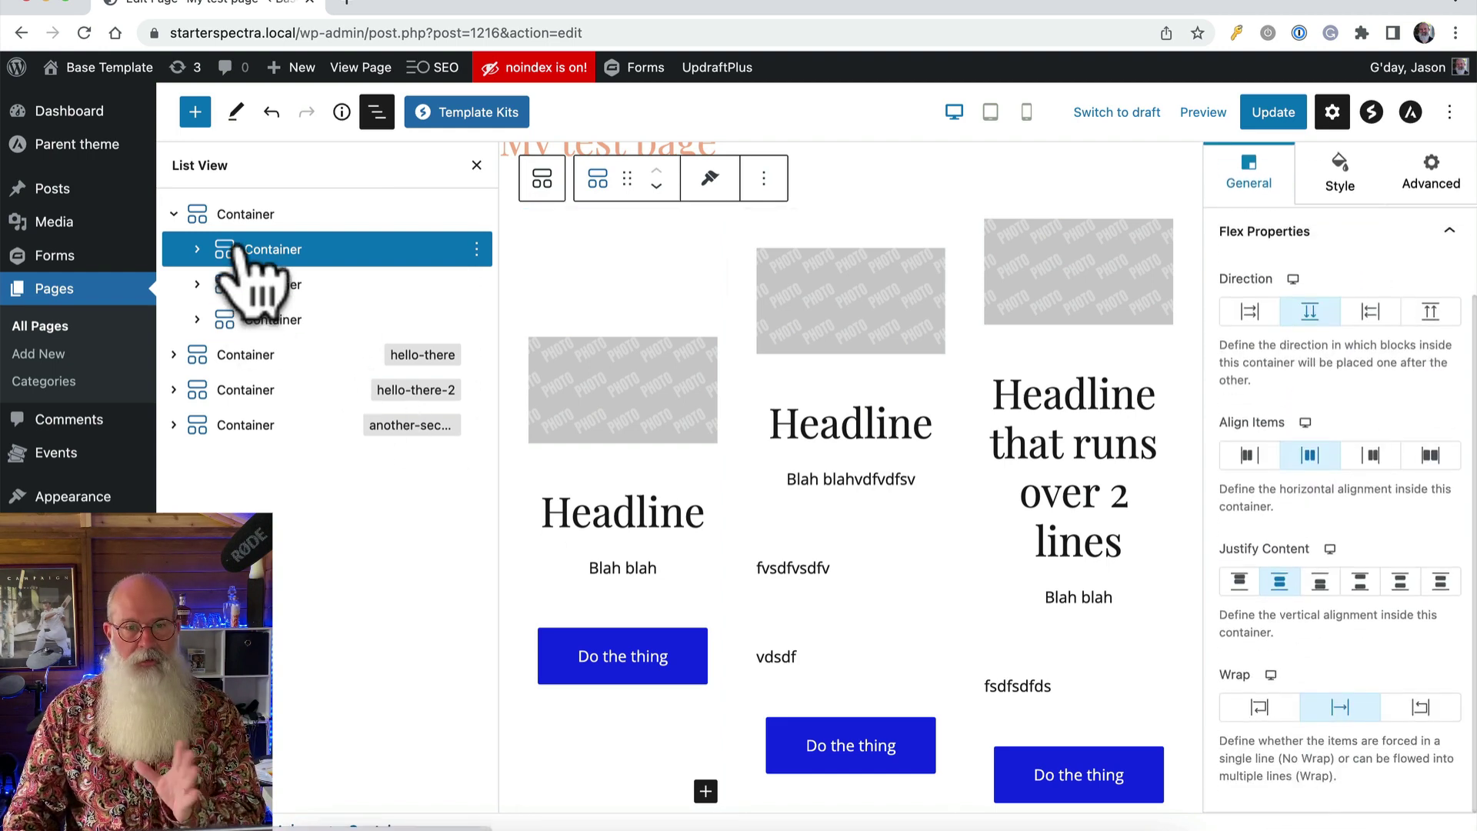
left_click(307, 254)
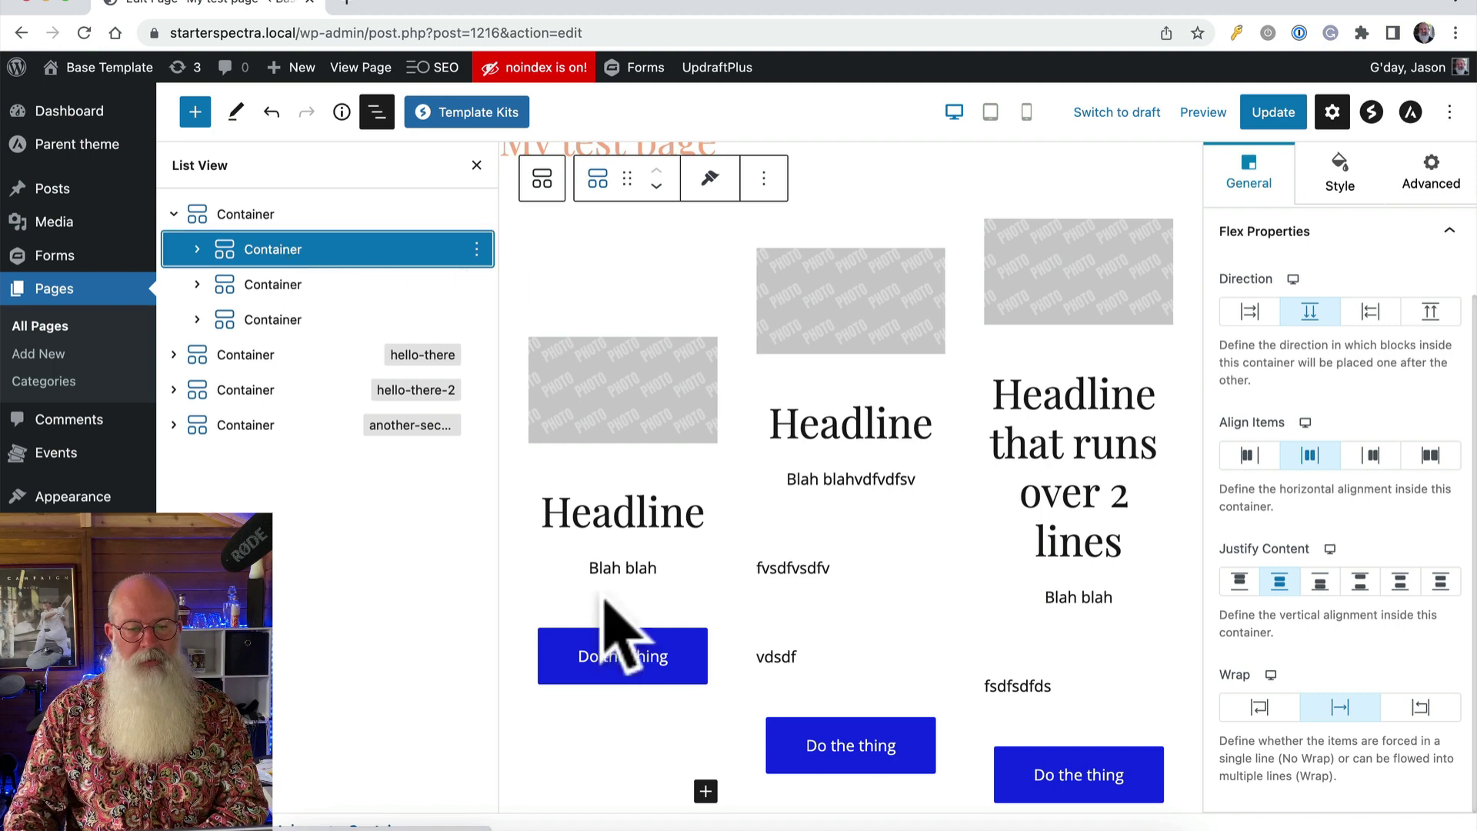
left_click(269, 285)
left_click(271, 258)
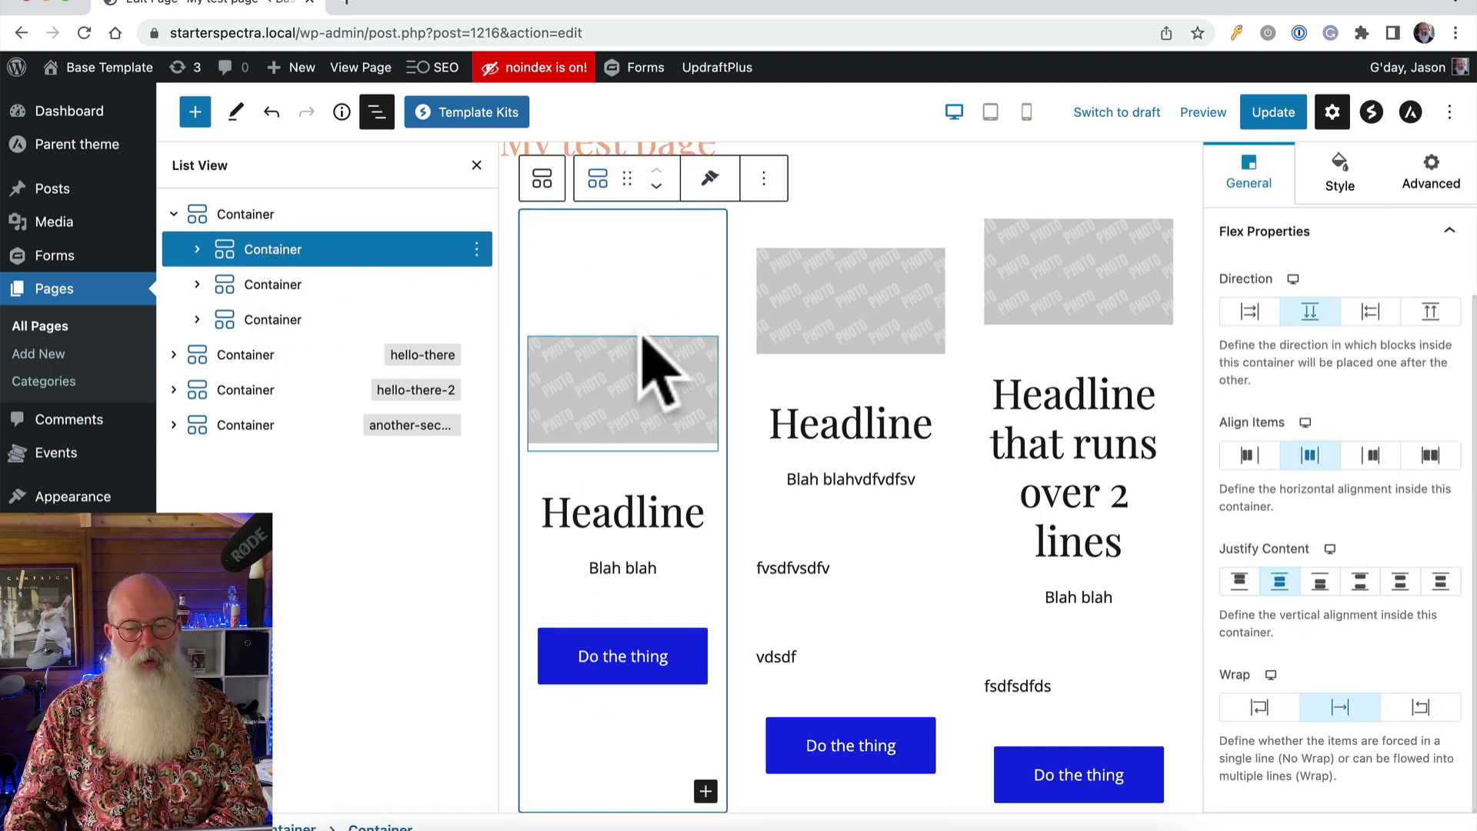
scroll(1331, 539, "up", 1)
scroll(1313, 264, "up", 2)
scroll(1307, 374, "down", 3)
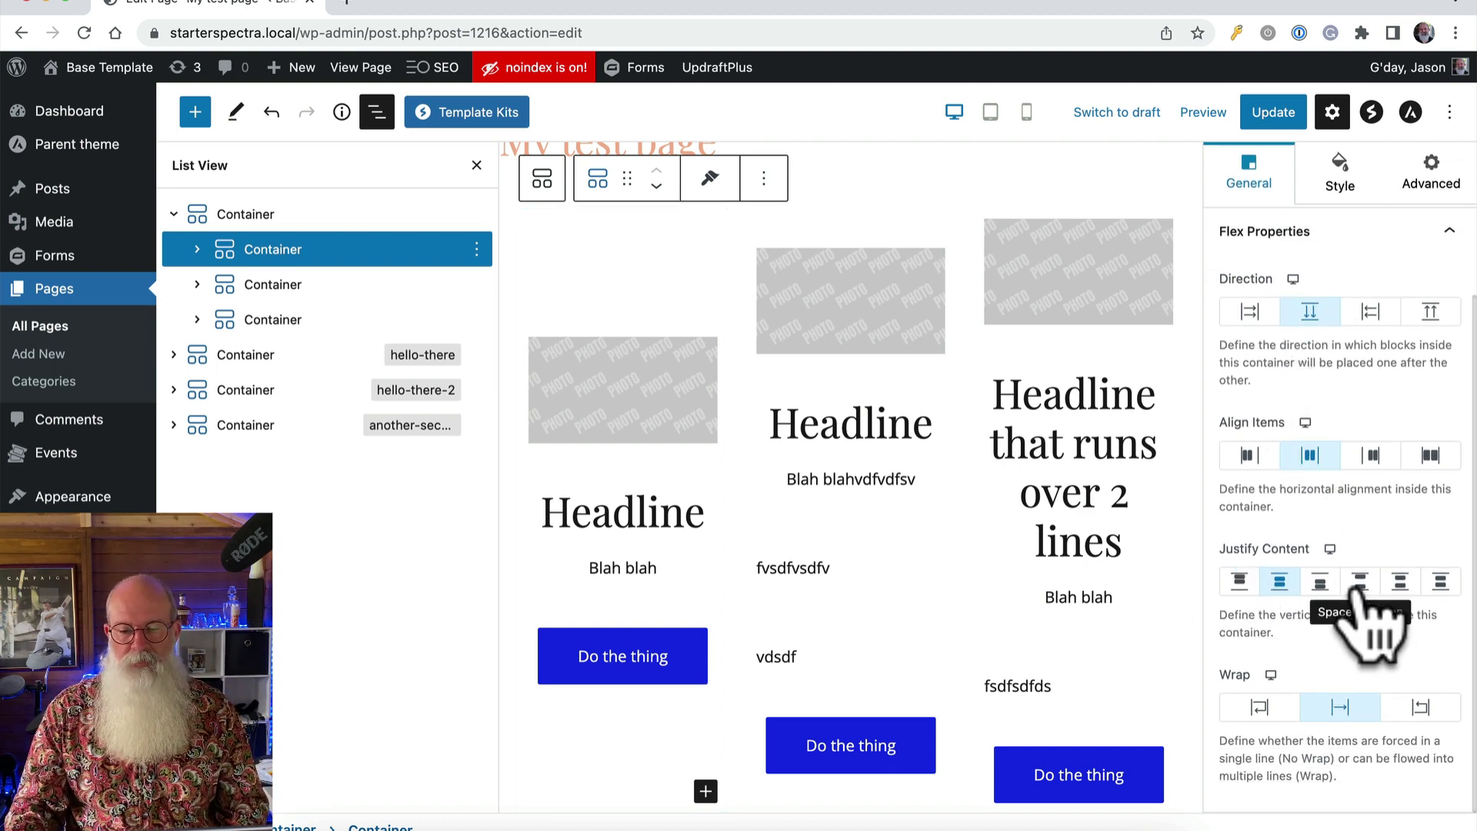
left_click(1358, 587)
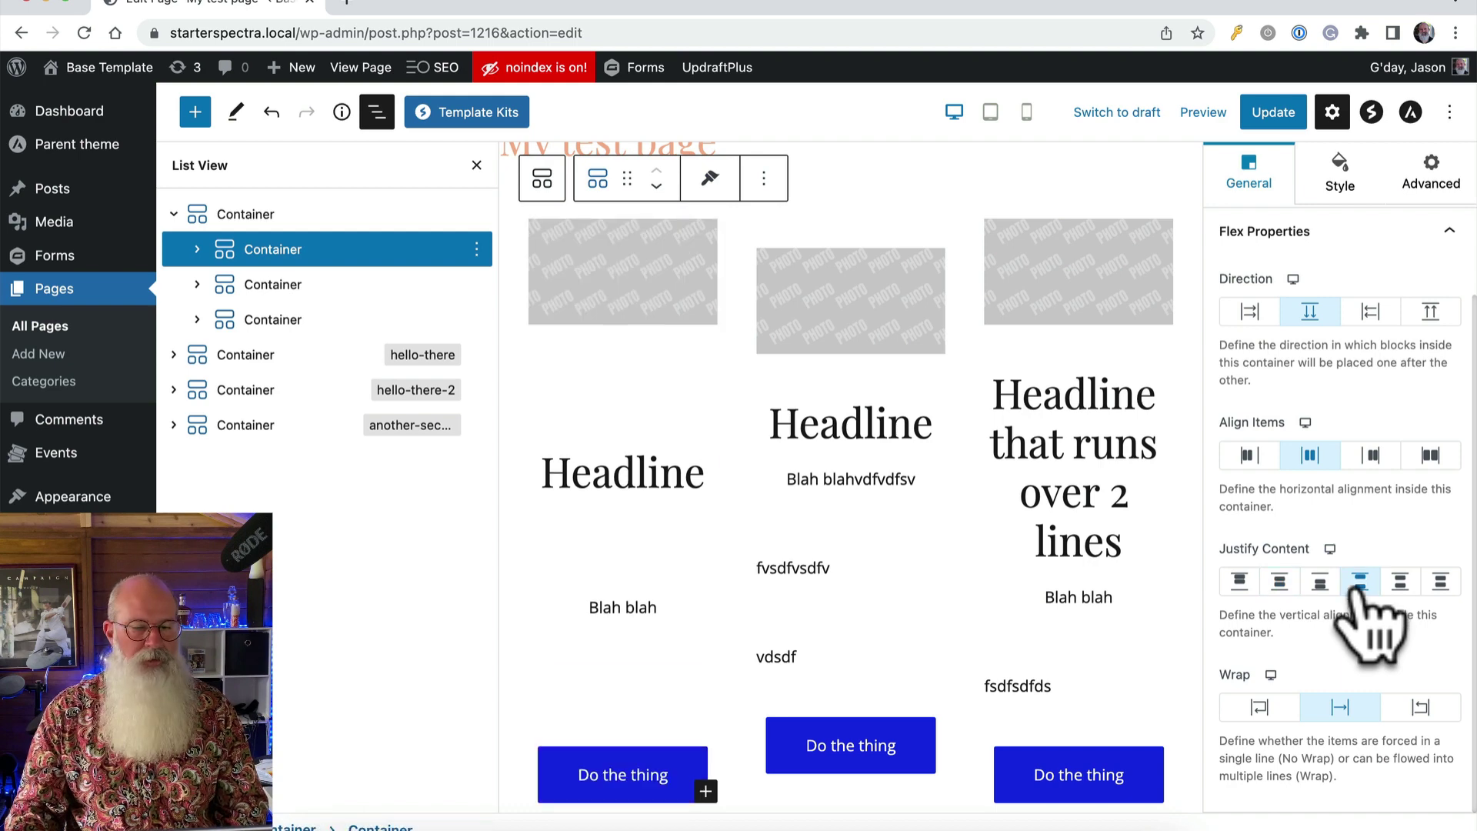
Step: Give the middle column container Space Between as well, then select the right column
left_click(254, 289)
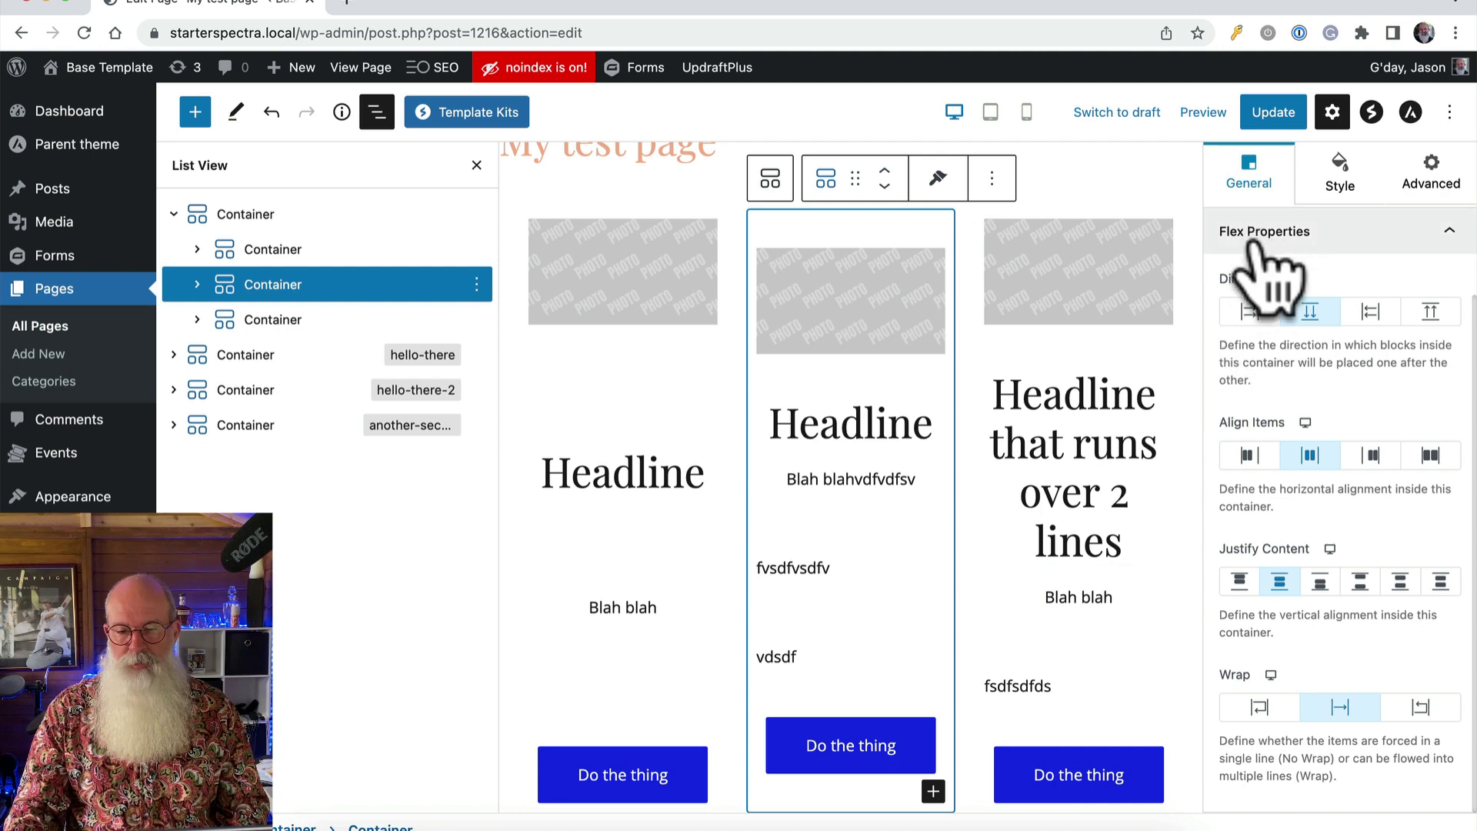
left_click(1358, 583)
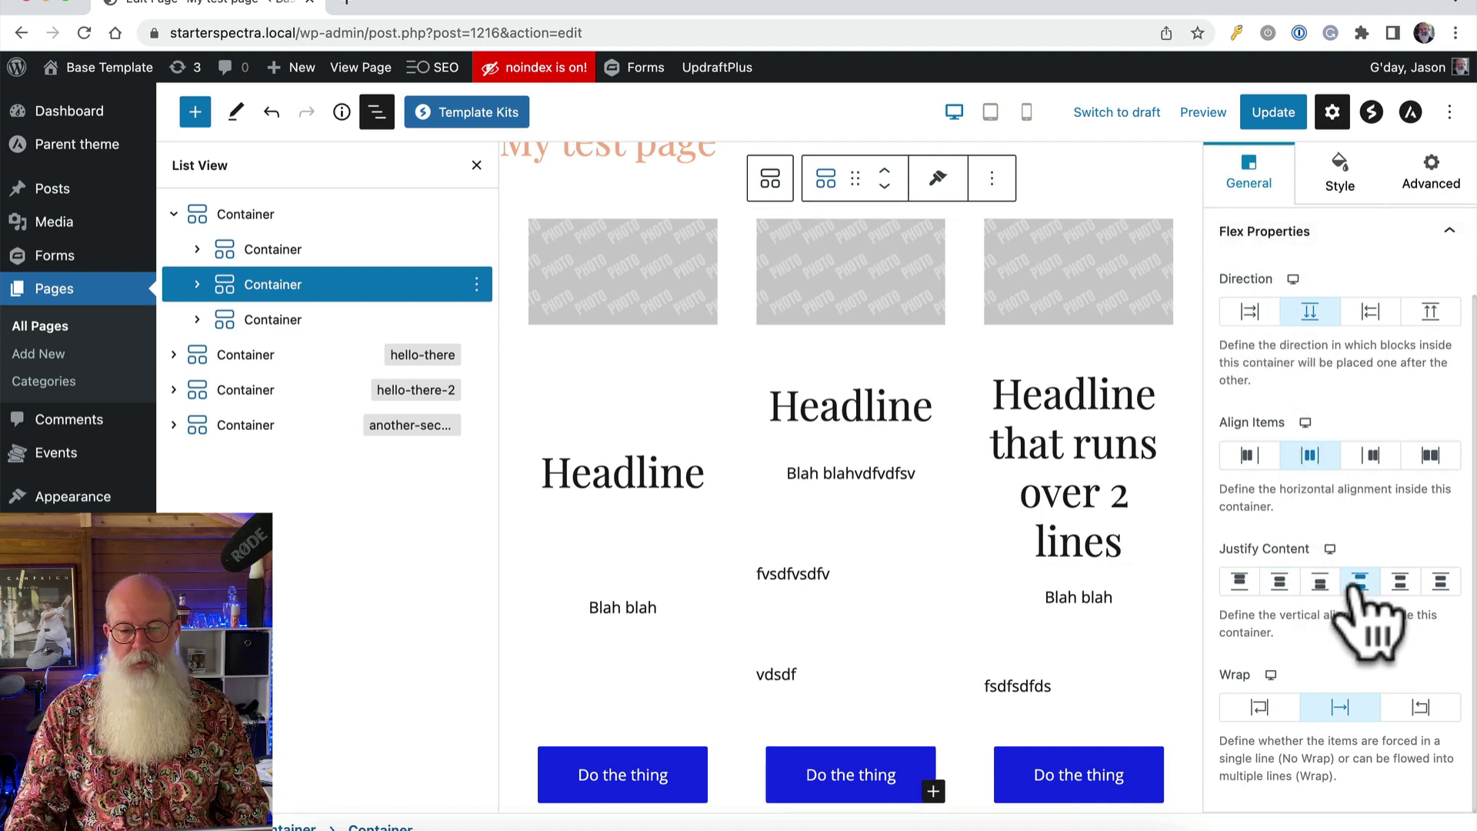
left_click(270, 323)
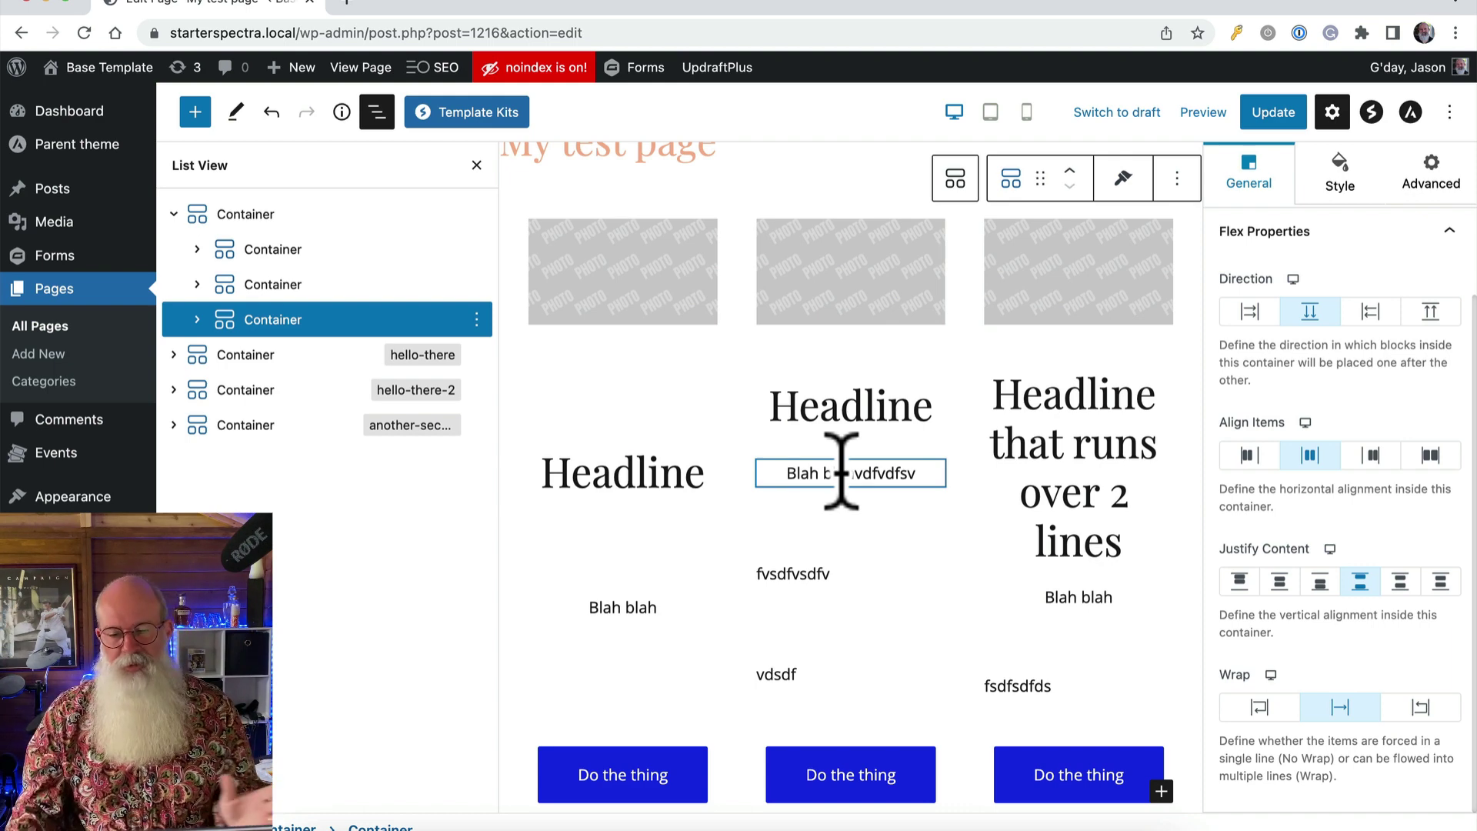
Step: Update the page and scroll the live version to check the buttons now sit level at the bottom
left_click(1285, 115)
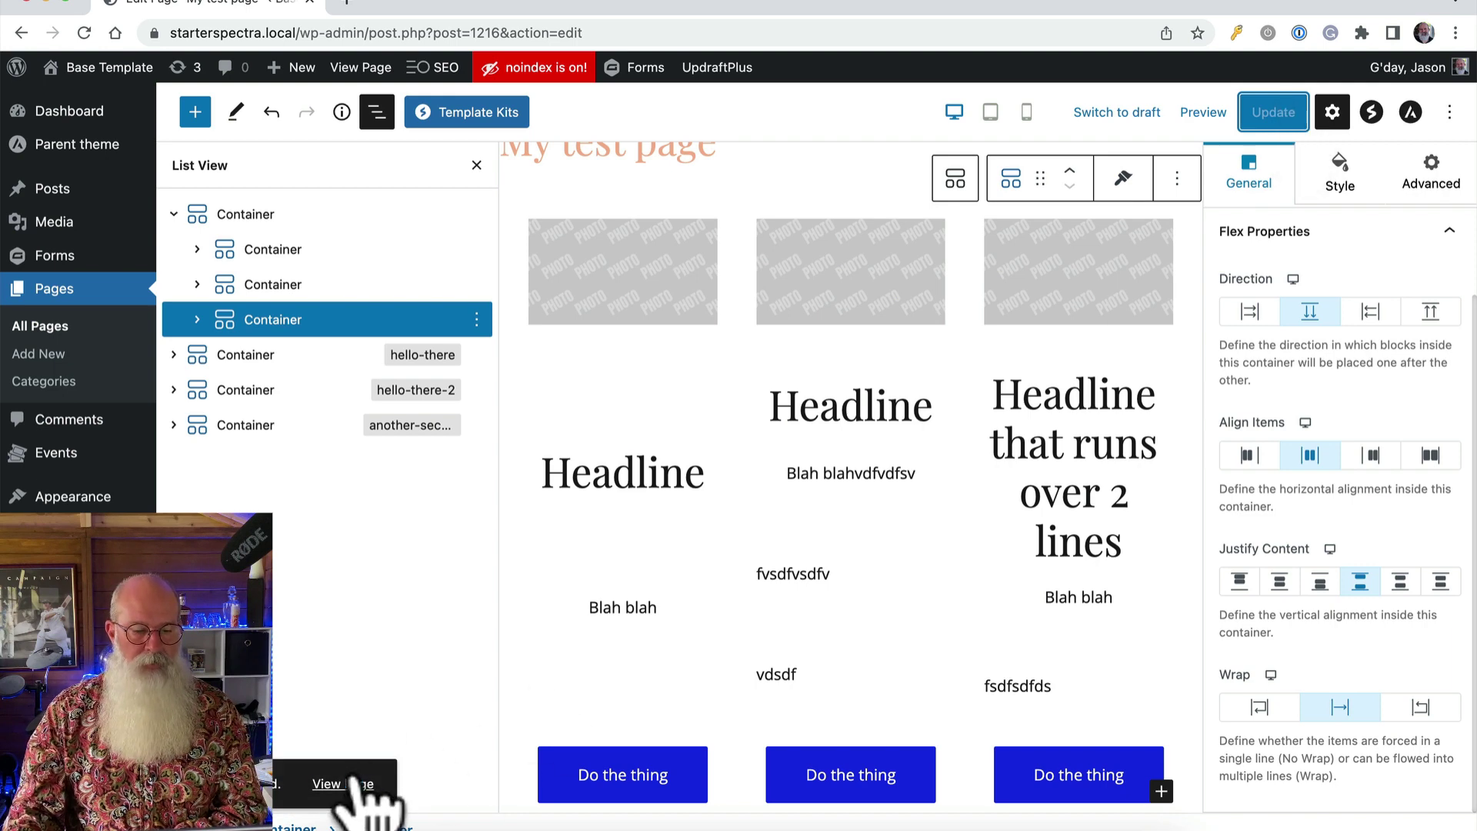
left_click(344, 784)
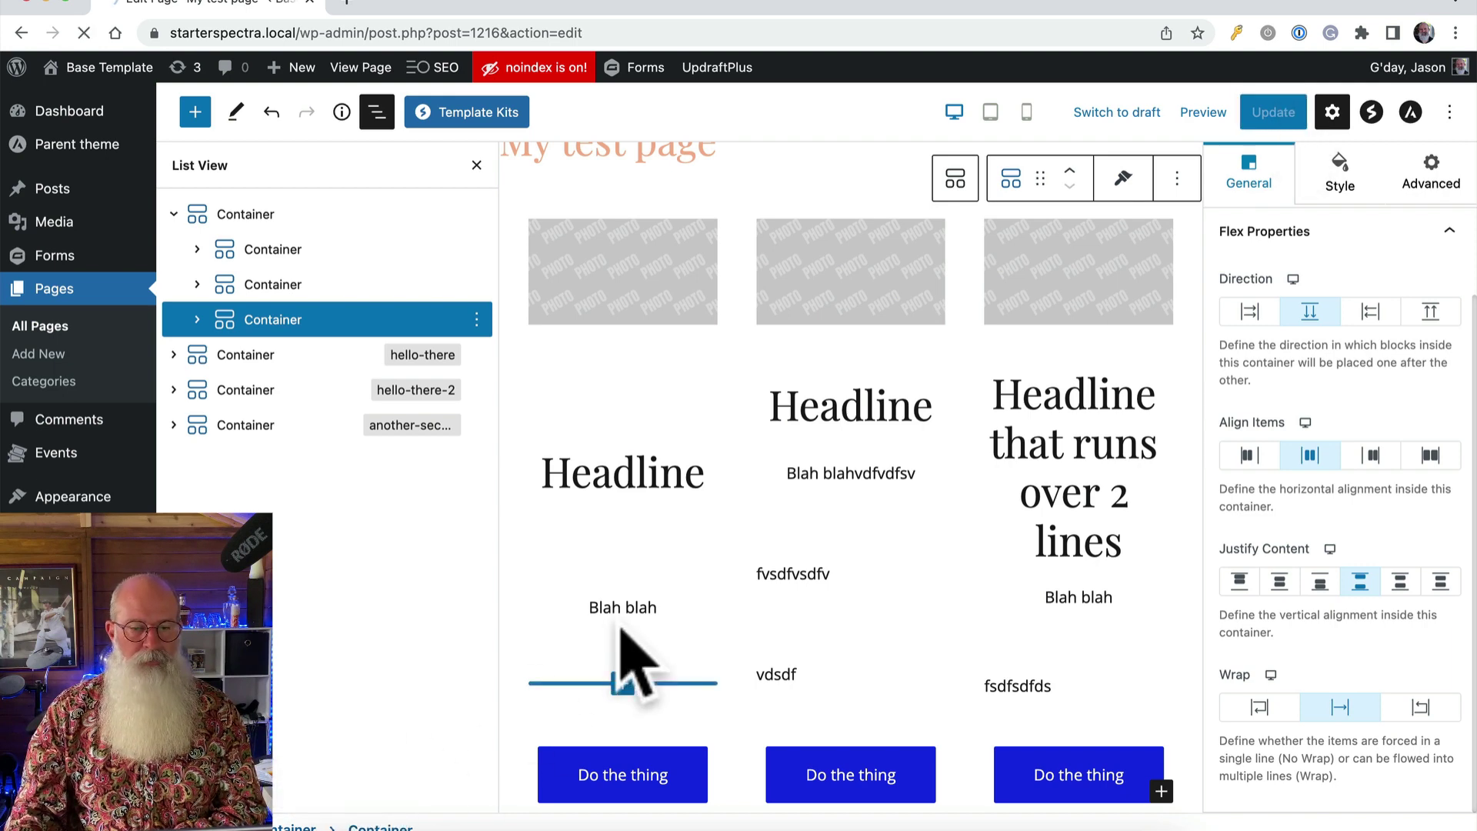
scroll(707, 554, "down", 3)
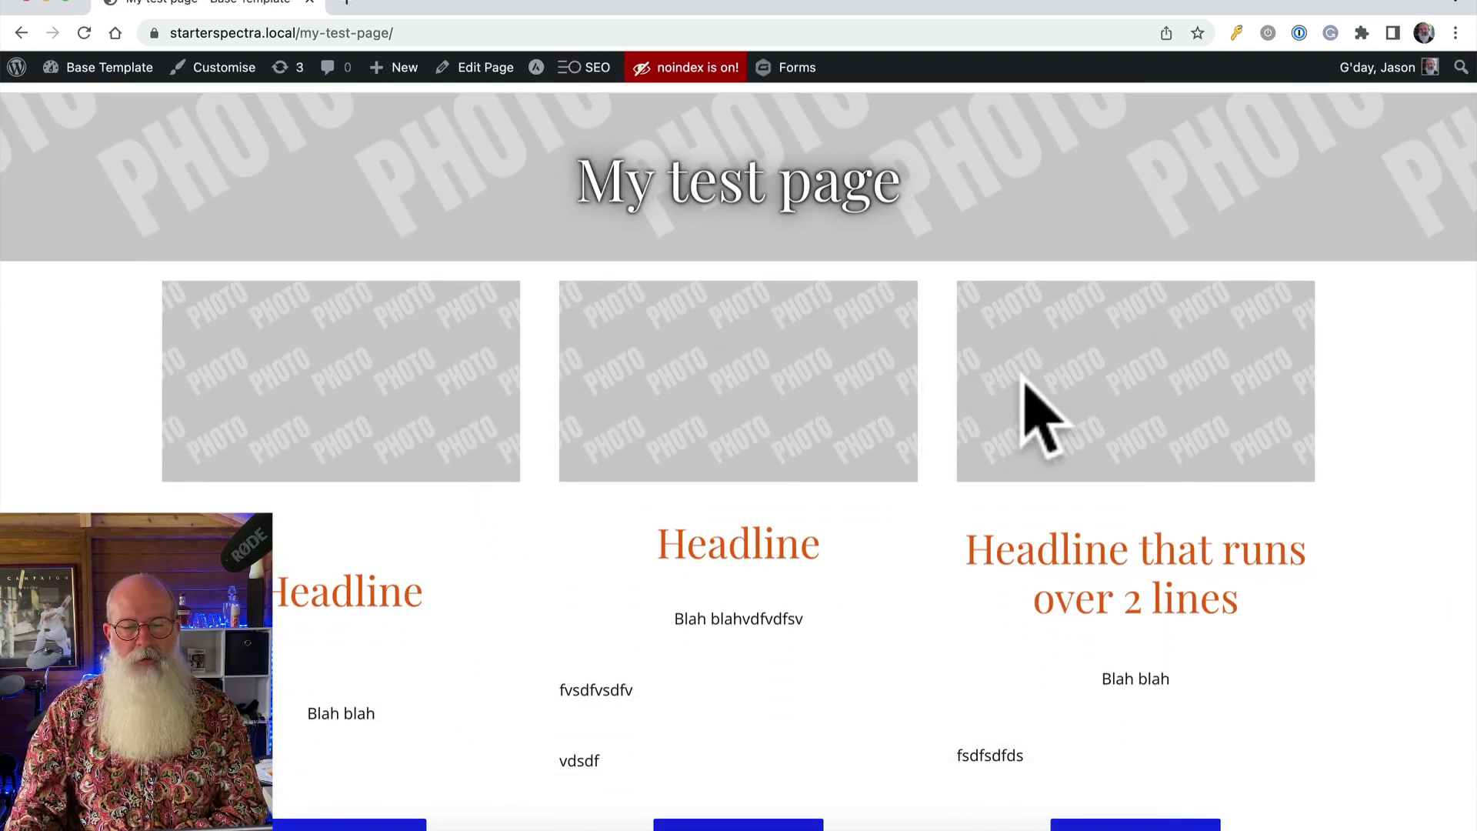
scroll(913, 495, "down", 3)
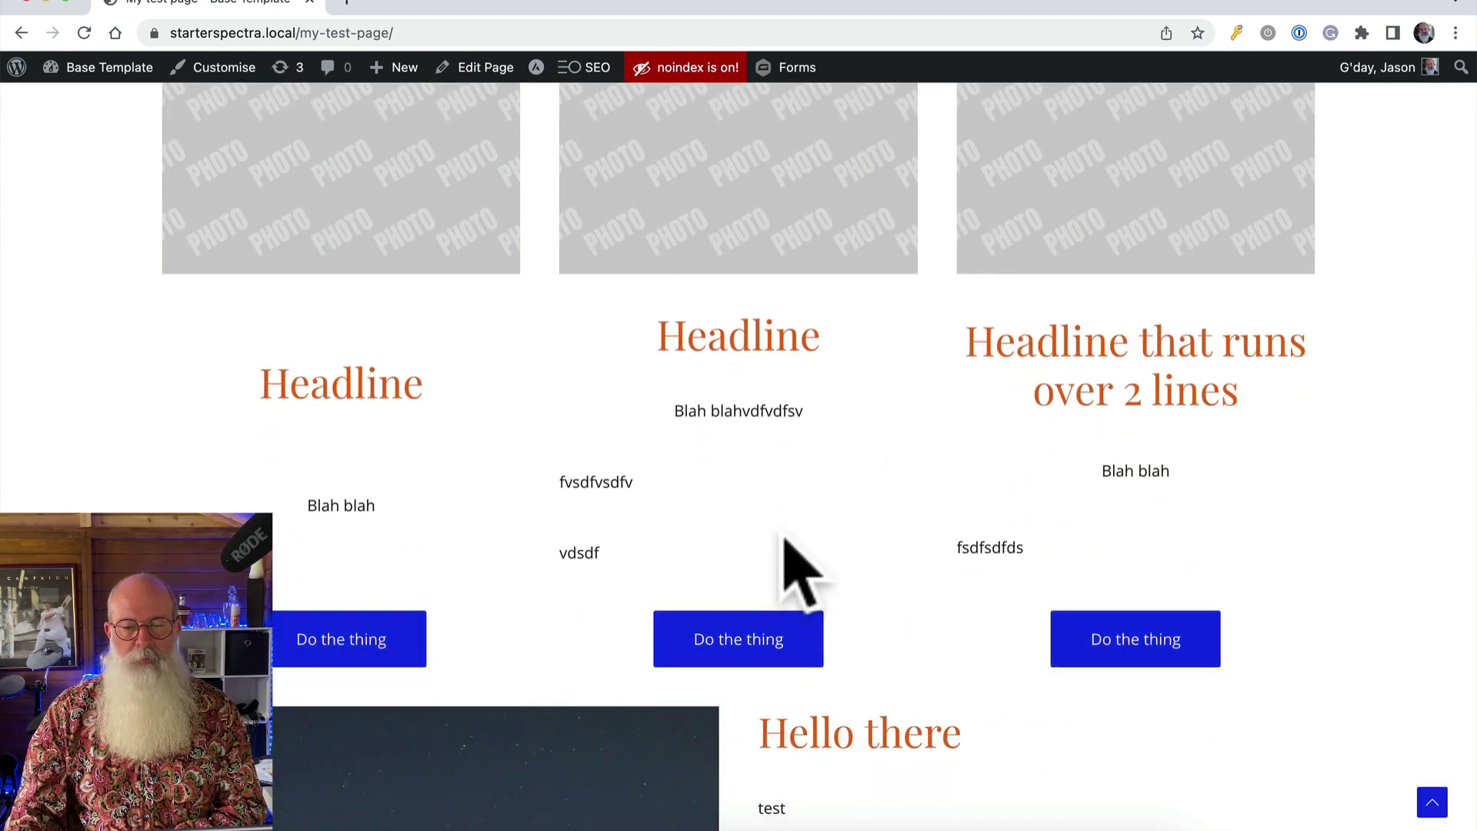
scroll(791, 567, "up", 5)
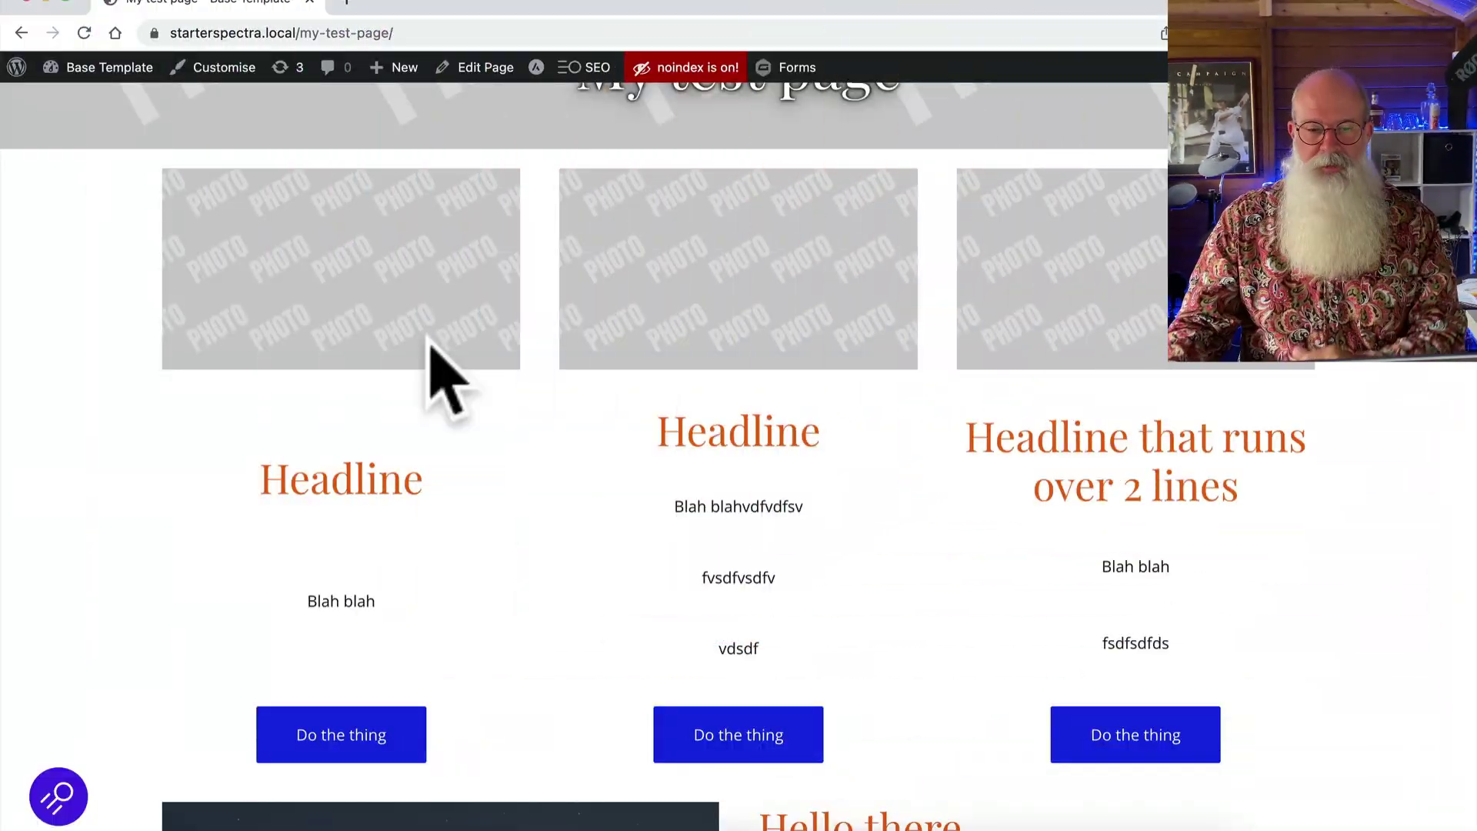
Step: Highlight the first and second headlines to compare their heights, then reopen the page in the editor
left_click_drag(290, 475, 370, 477)
left_click(339, 603)
left_click_drag(374, 603, 315, 603)
left_click_drag(311, 481, 380, 483)
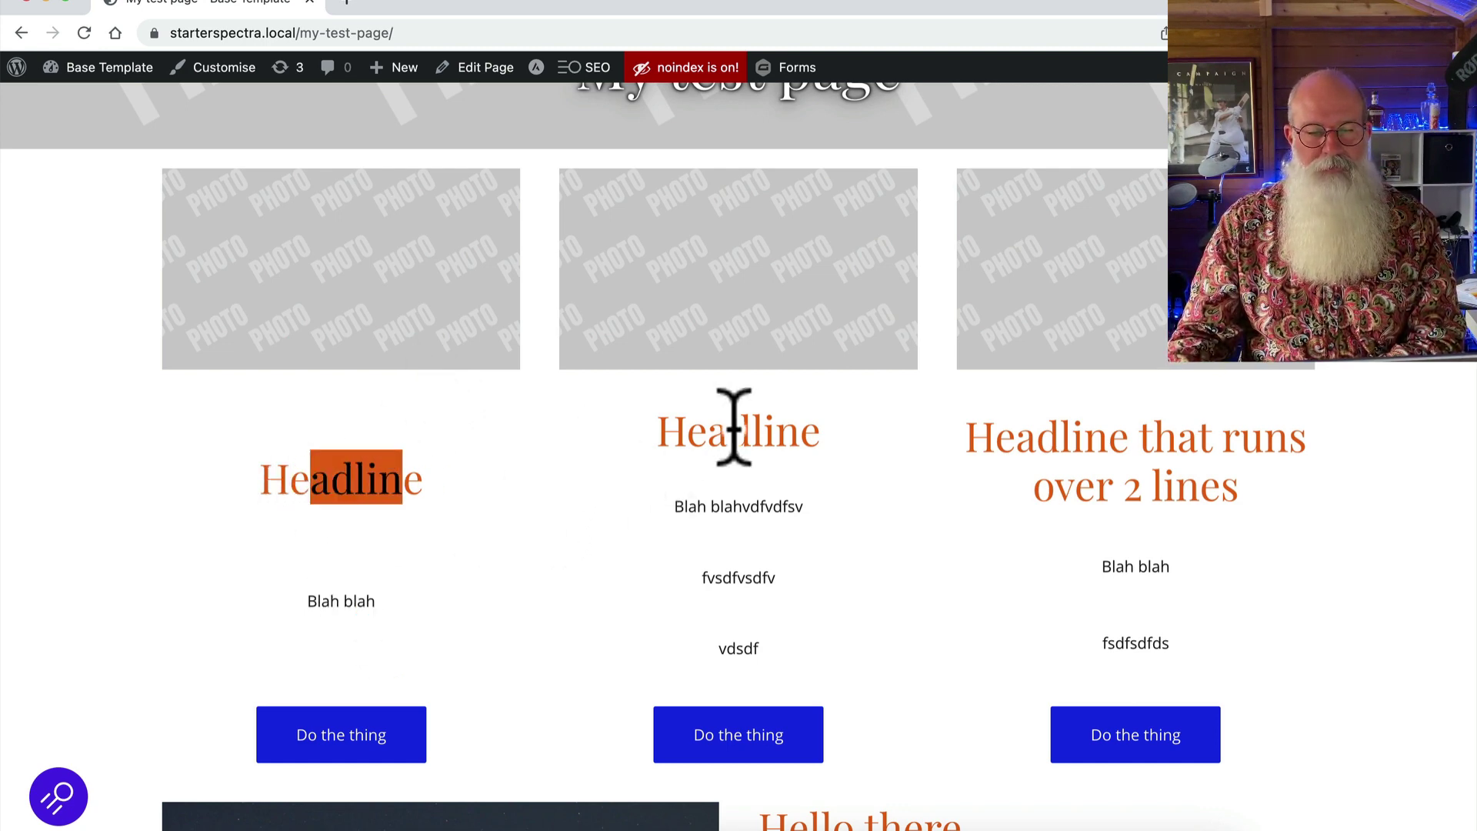
left_click_drag(676, 418, 758, 419)
left_click(988, 423)
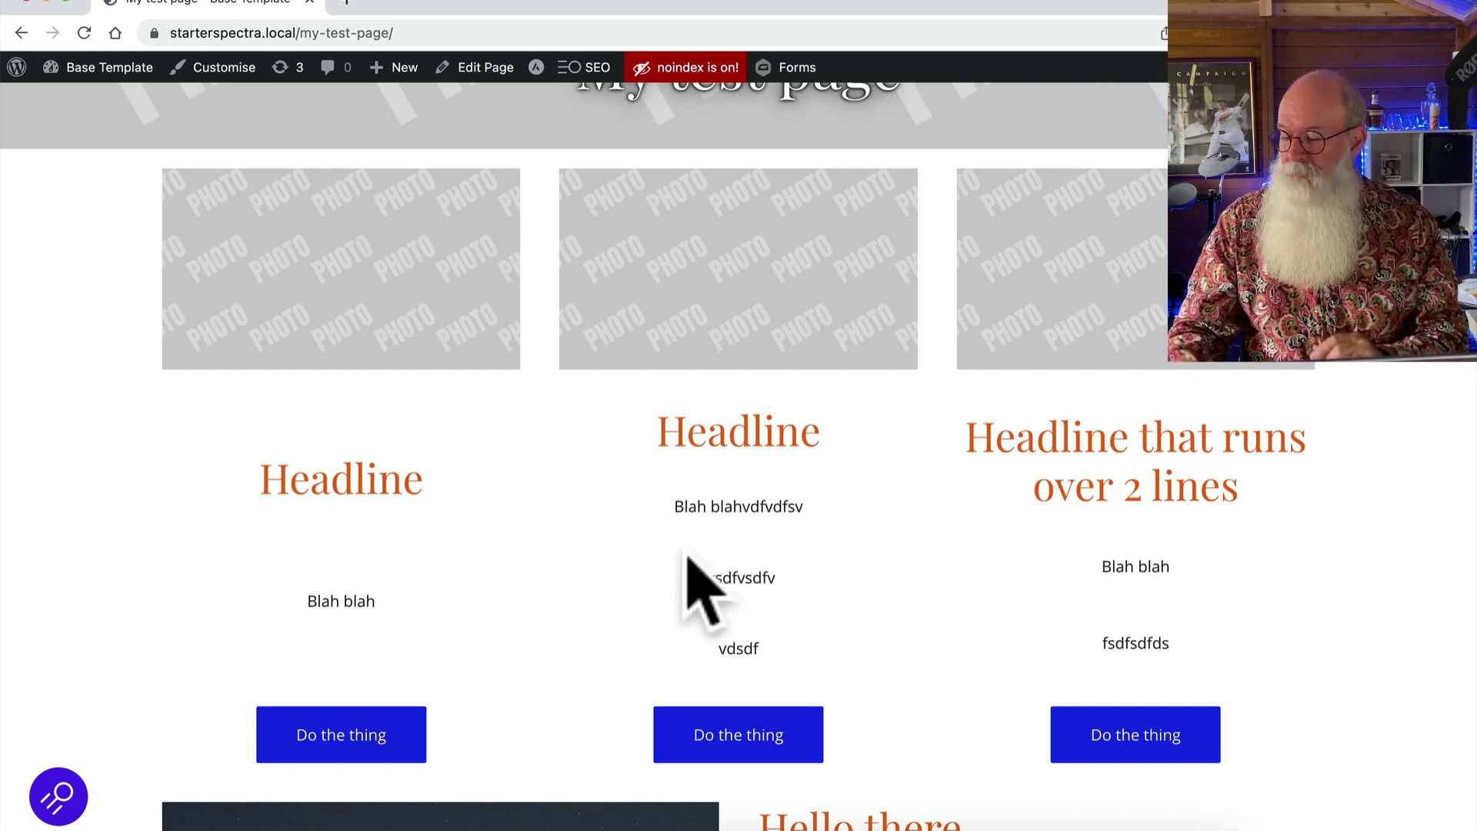
scroll(654, 631, "up", 1)
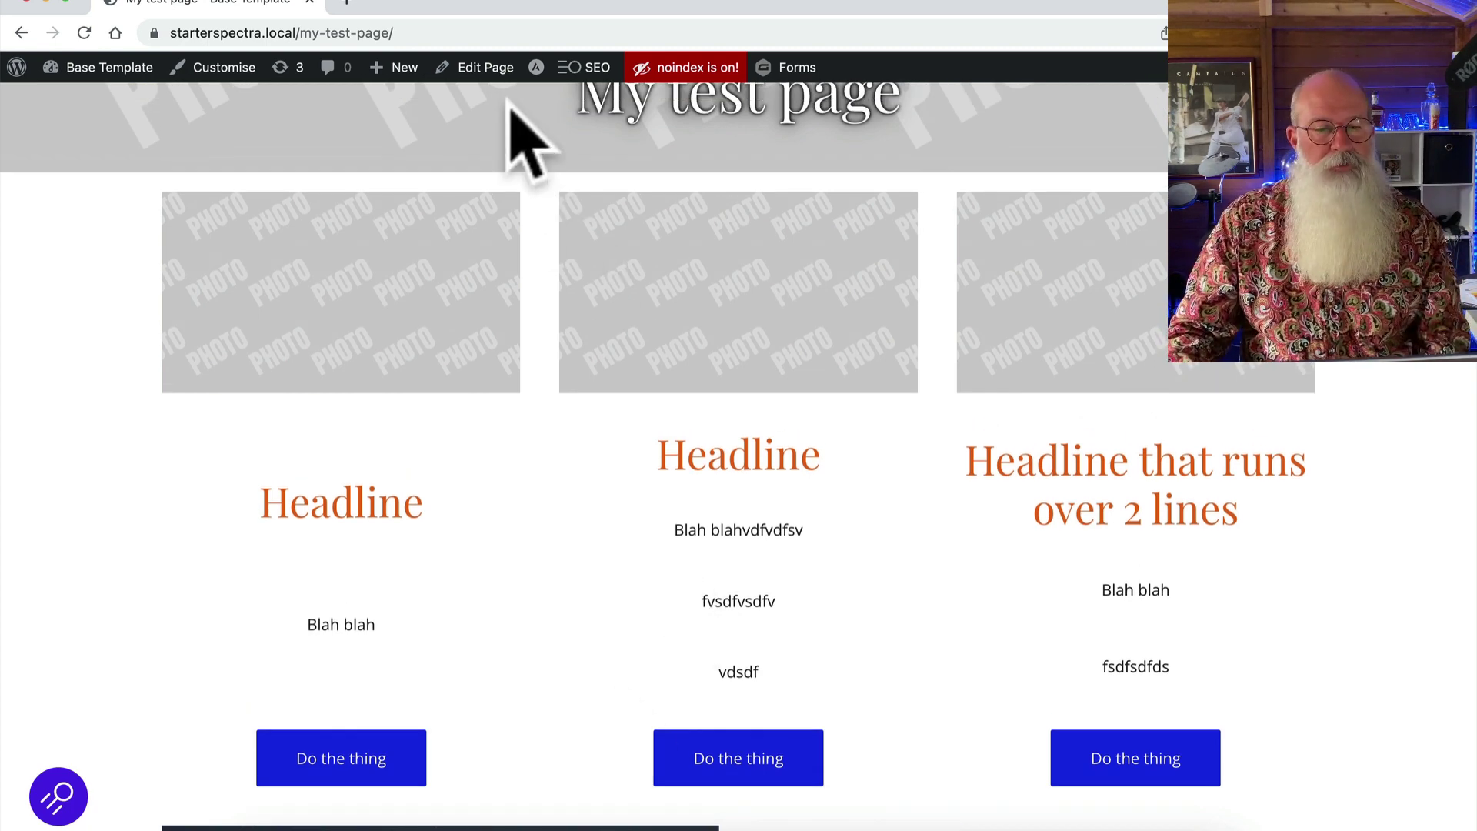
left_click(485, 71)
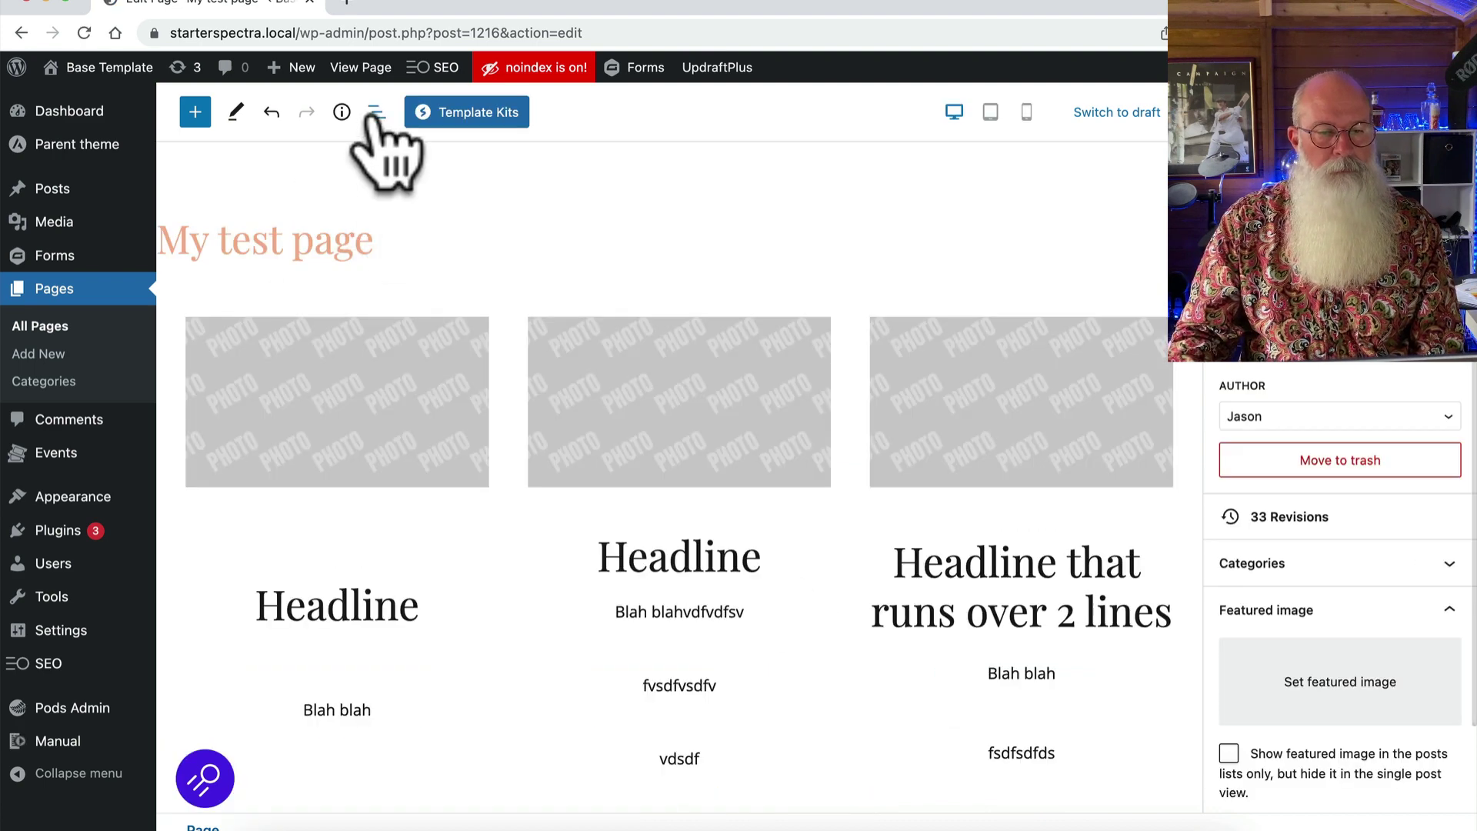
Step: Group the first column's image and headline into a Group block
left_click(375, 113)
left_click(174, 214)
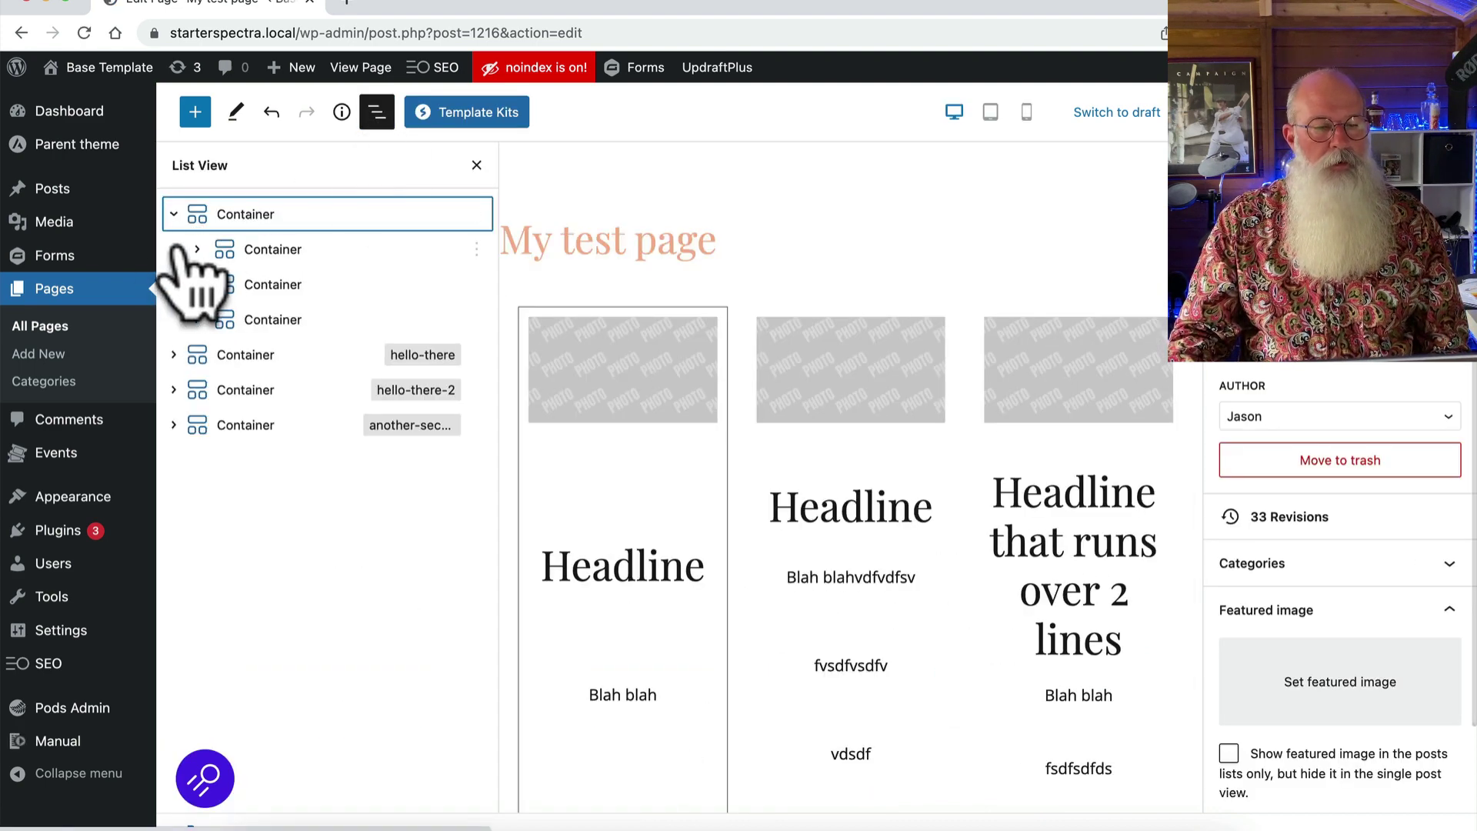
left_click(197, 249)
left_click(263, 284)
left_click(276, 321, "shift")
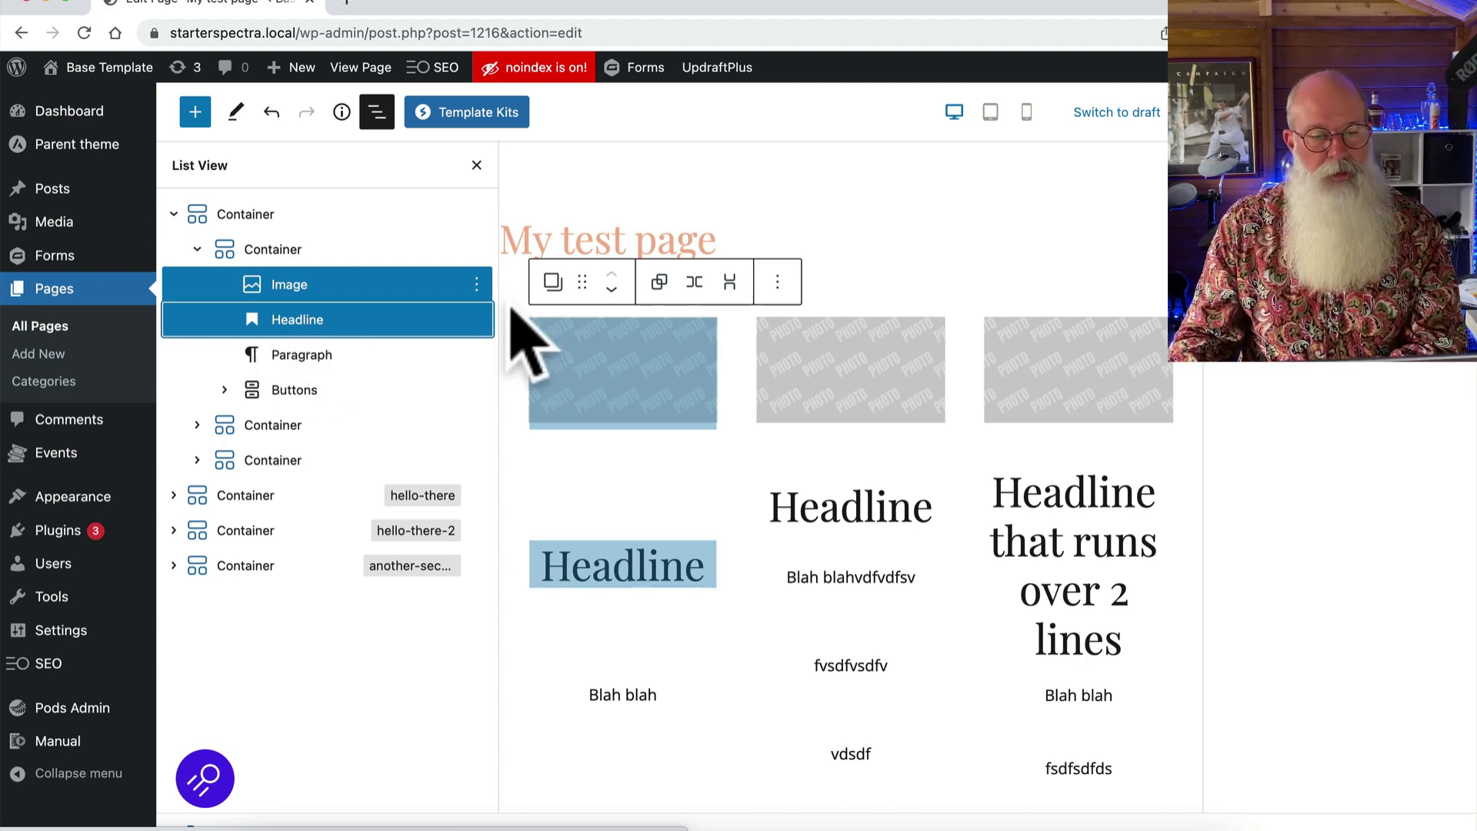
left_click(477, 286)
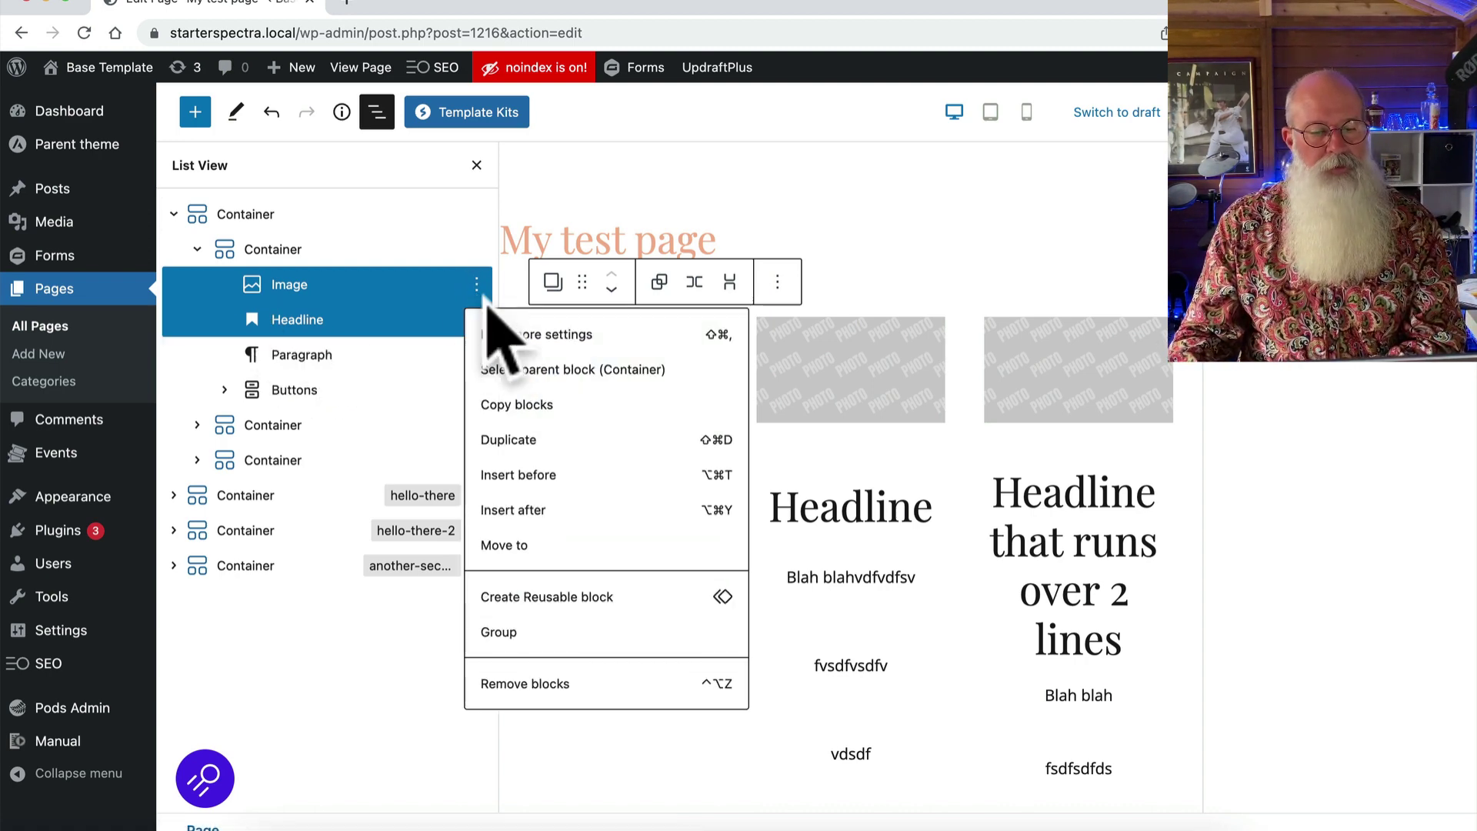
left_click(498, 631)
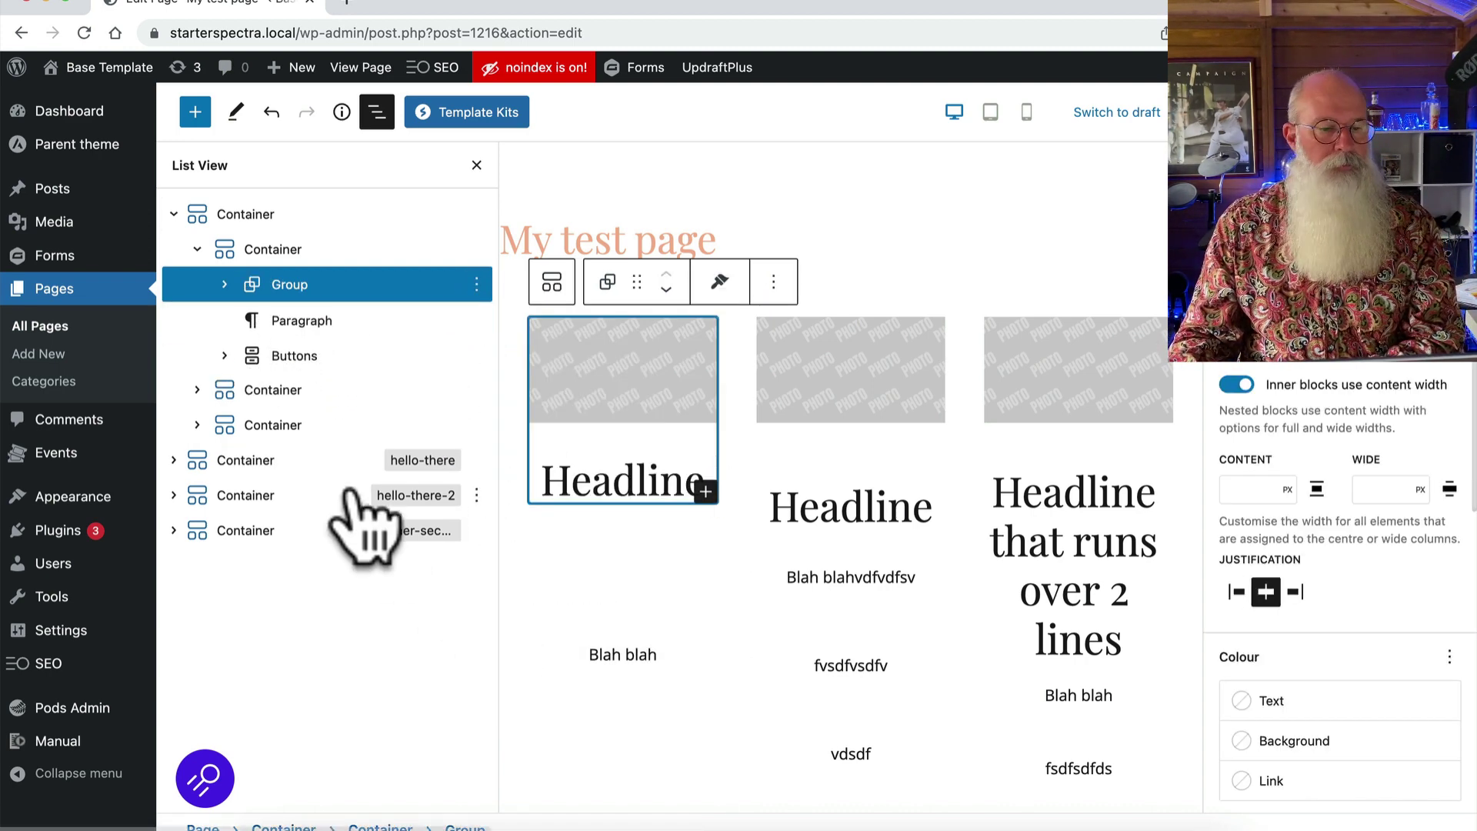
left_click(224, 285)
left_click(224, 285)
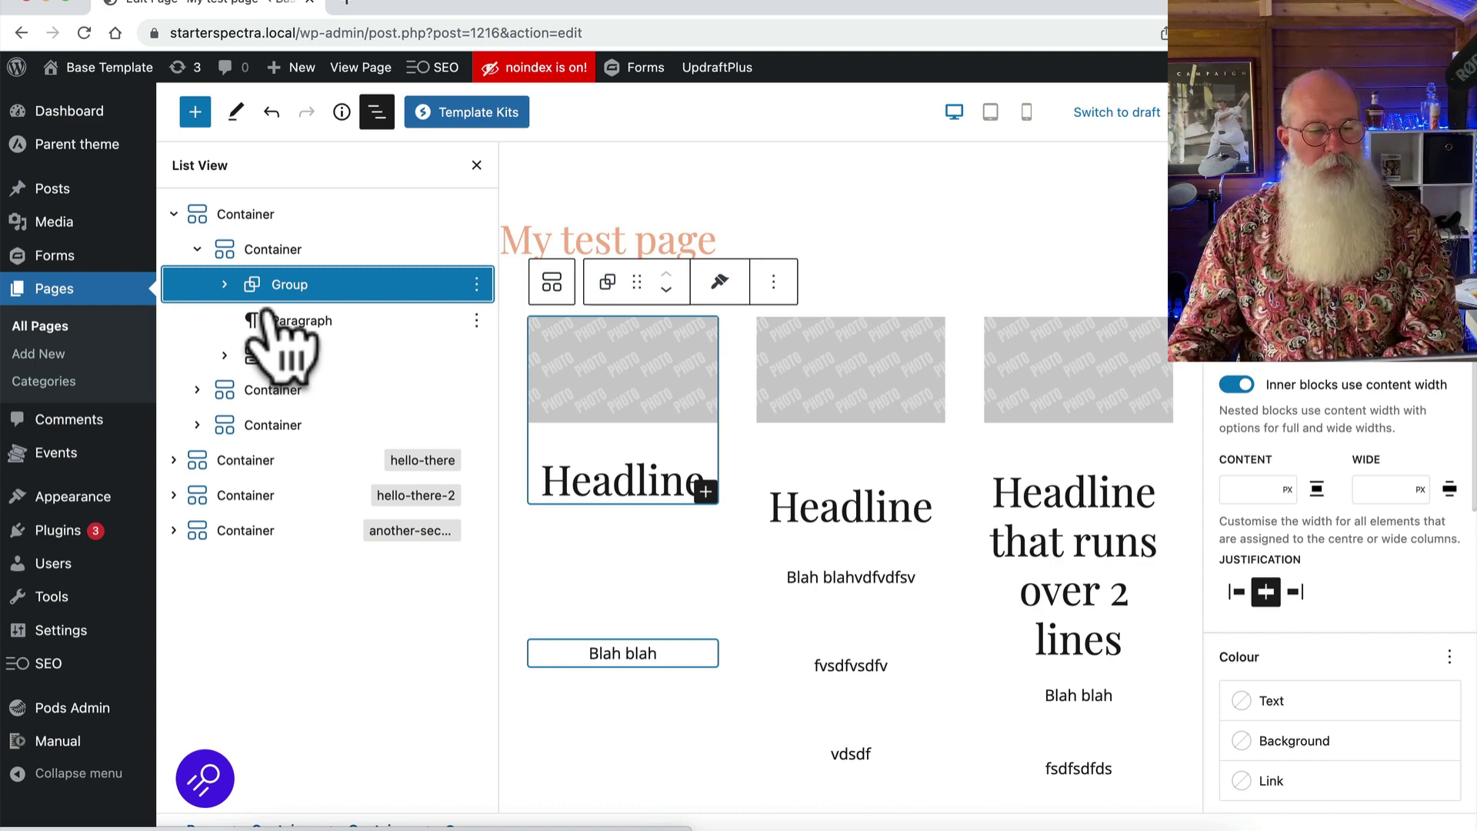
Step: Group the middle column's image and headline together
left_click(198, 389)
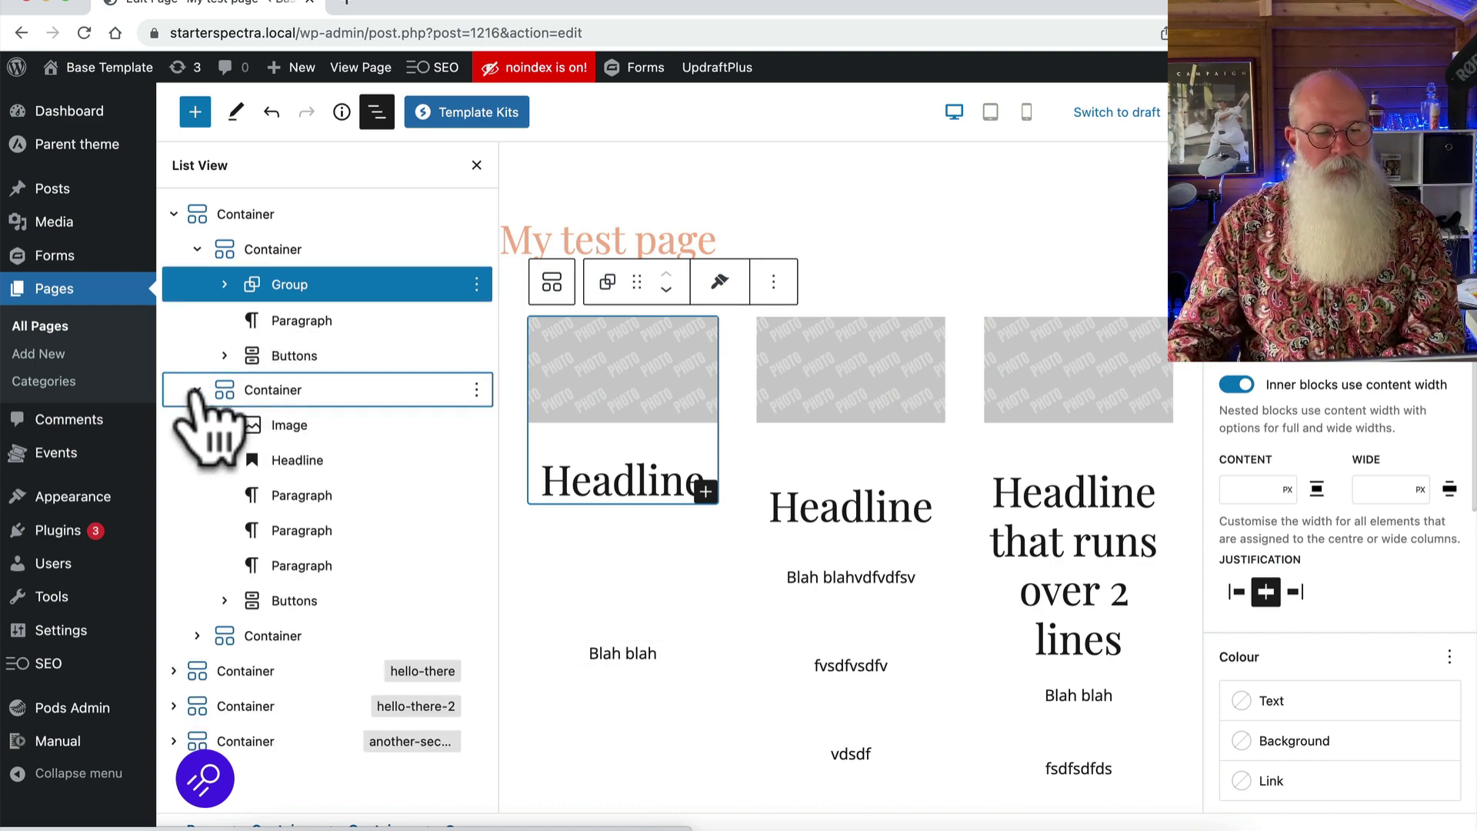
left_click(273, 425)
left_click(300, 466, "shift")
left_click(476, 426)
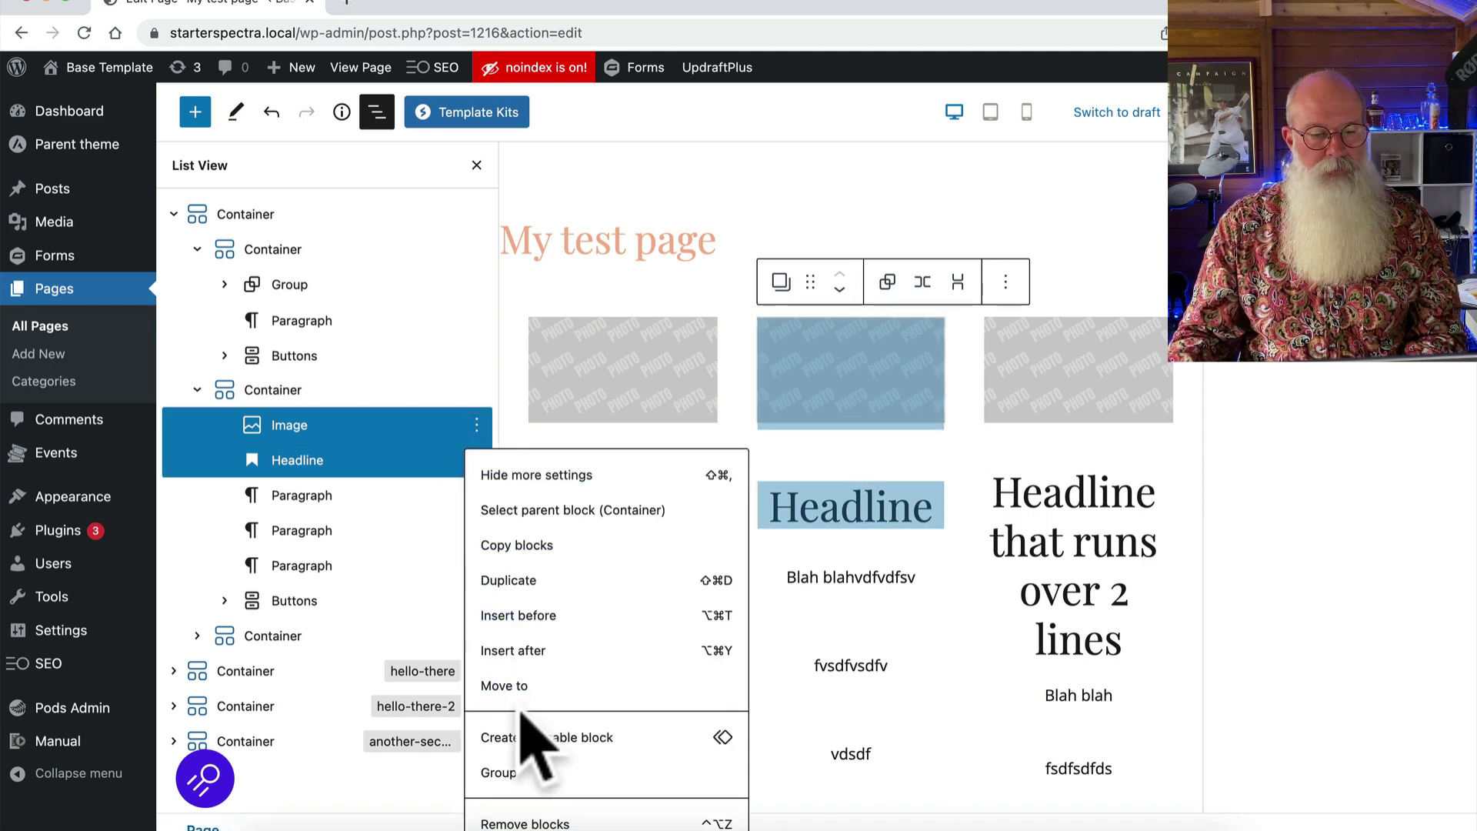
left_click(511, 771)
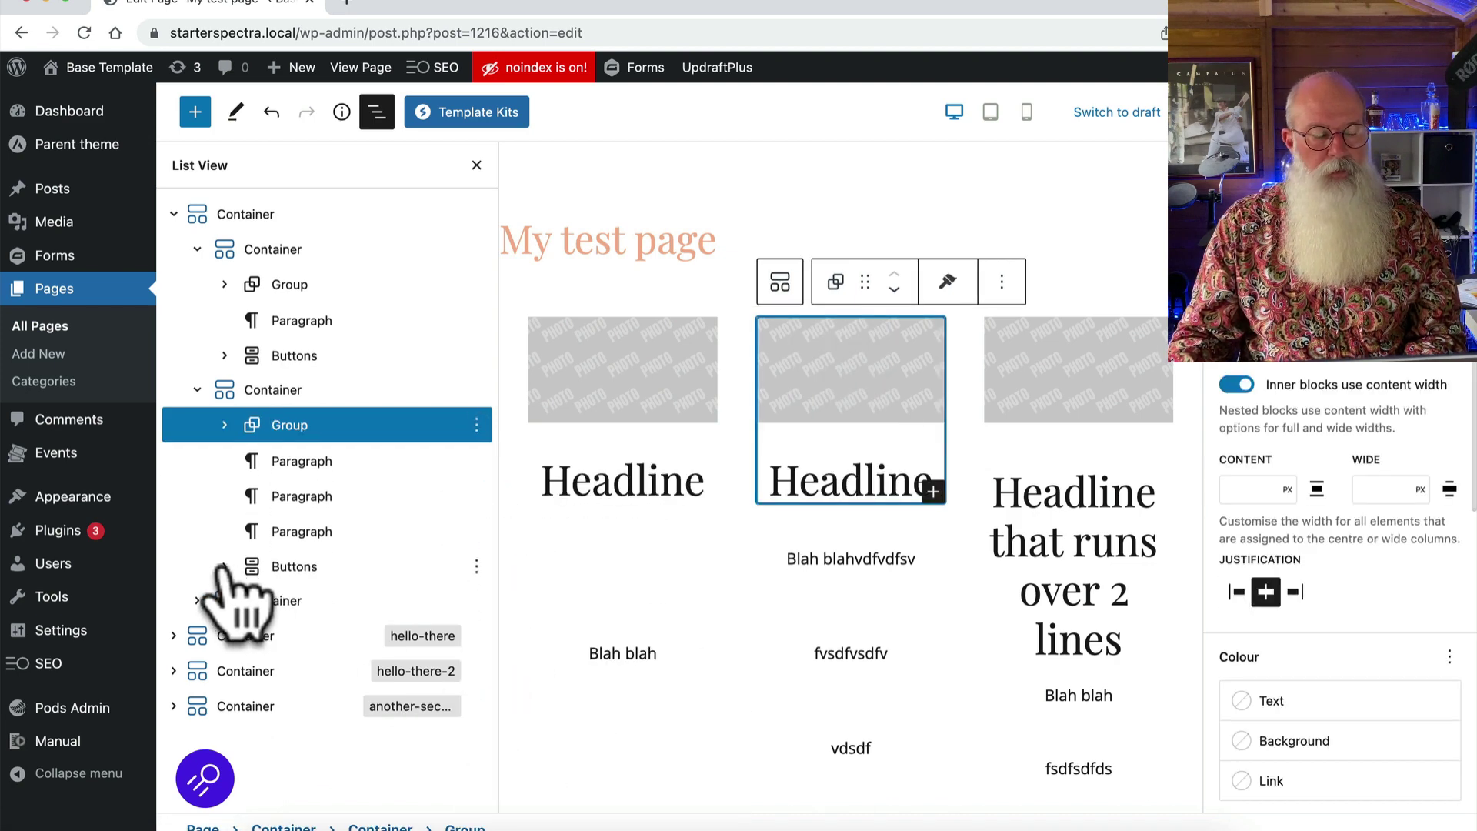
Step: Group the third column's image and two-line headline, then check the middle group's contents
left_click(198, 600)
scroll(324, 554, "down", 2)
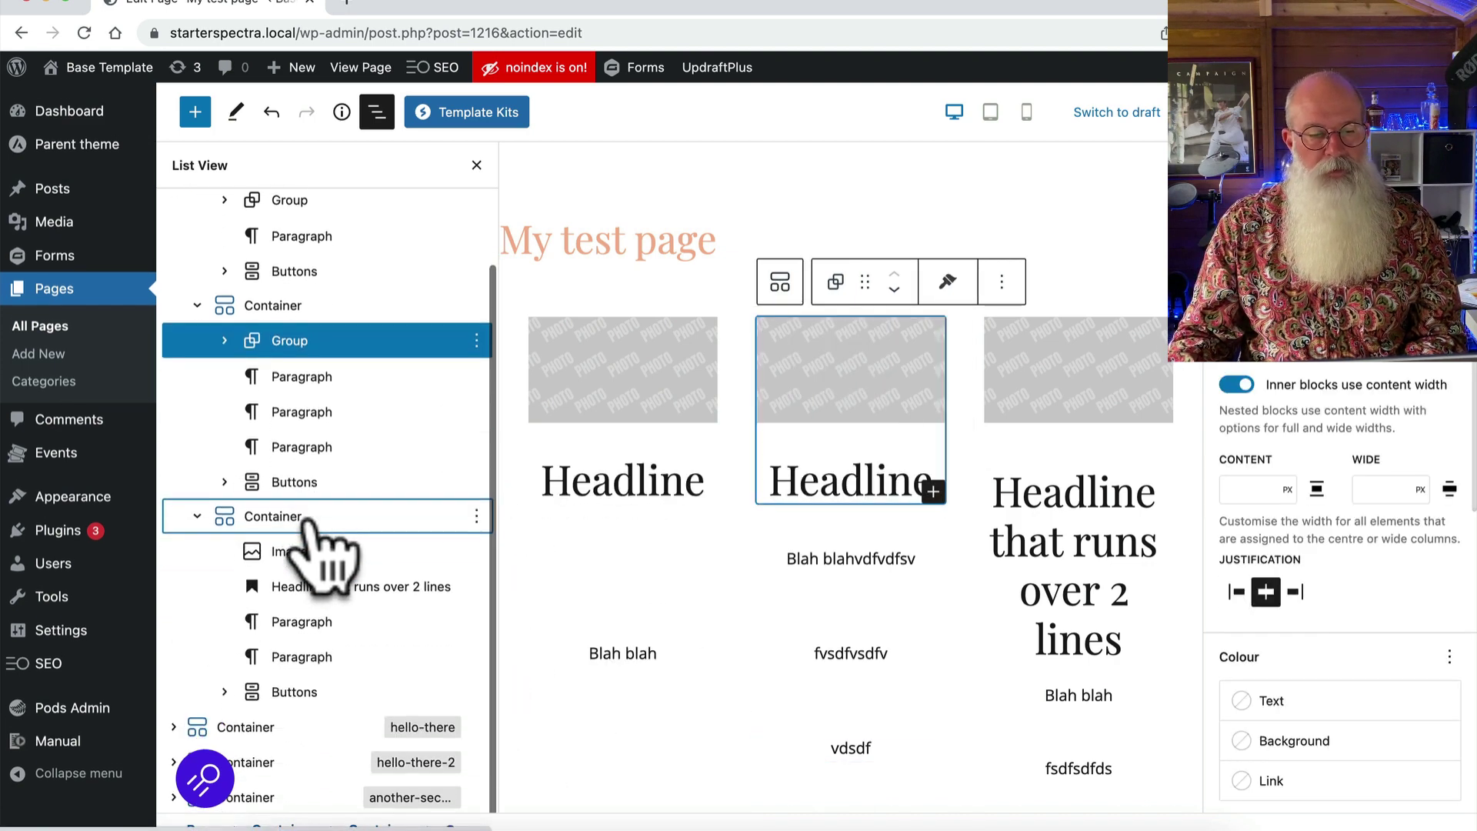
left_click(304, 551)
left_click(336, 587, "shift")
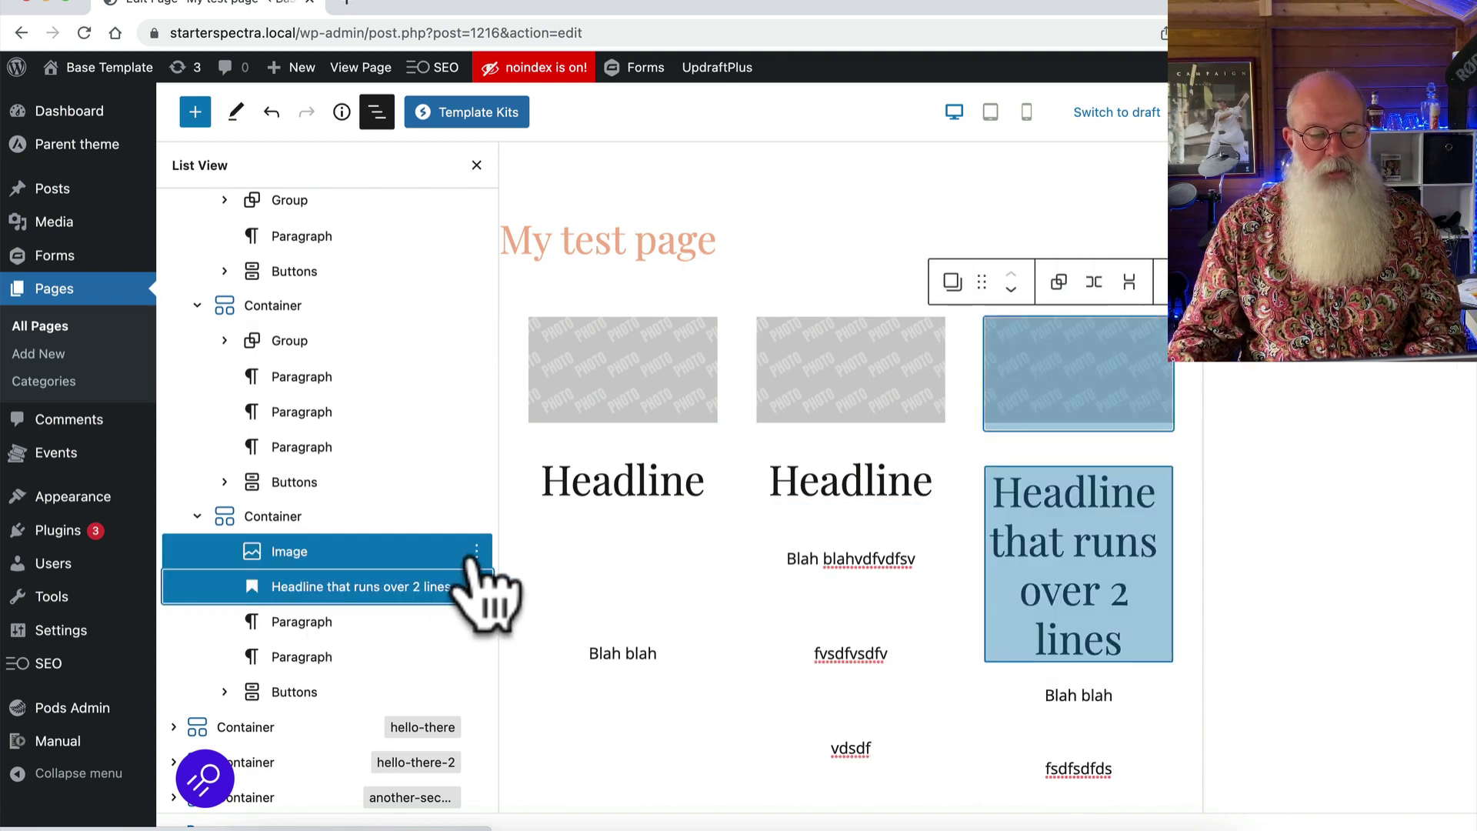
left_click(476, 551)
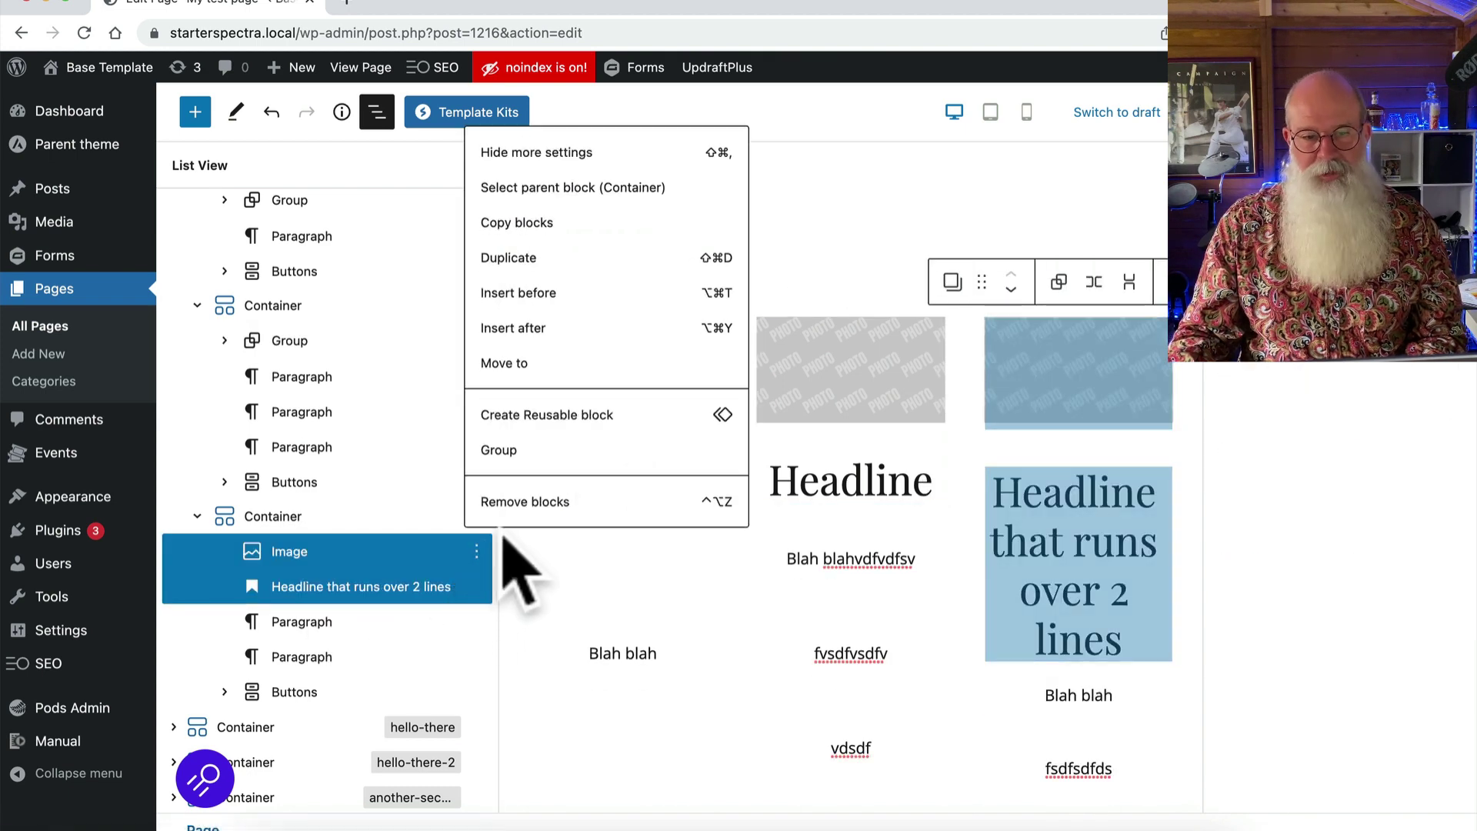
left_click(502, 453)
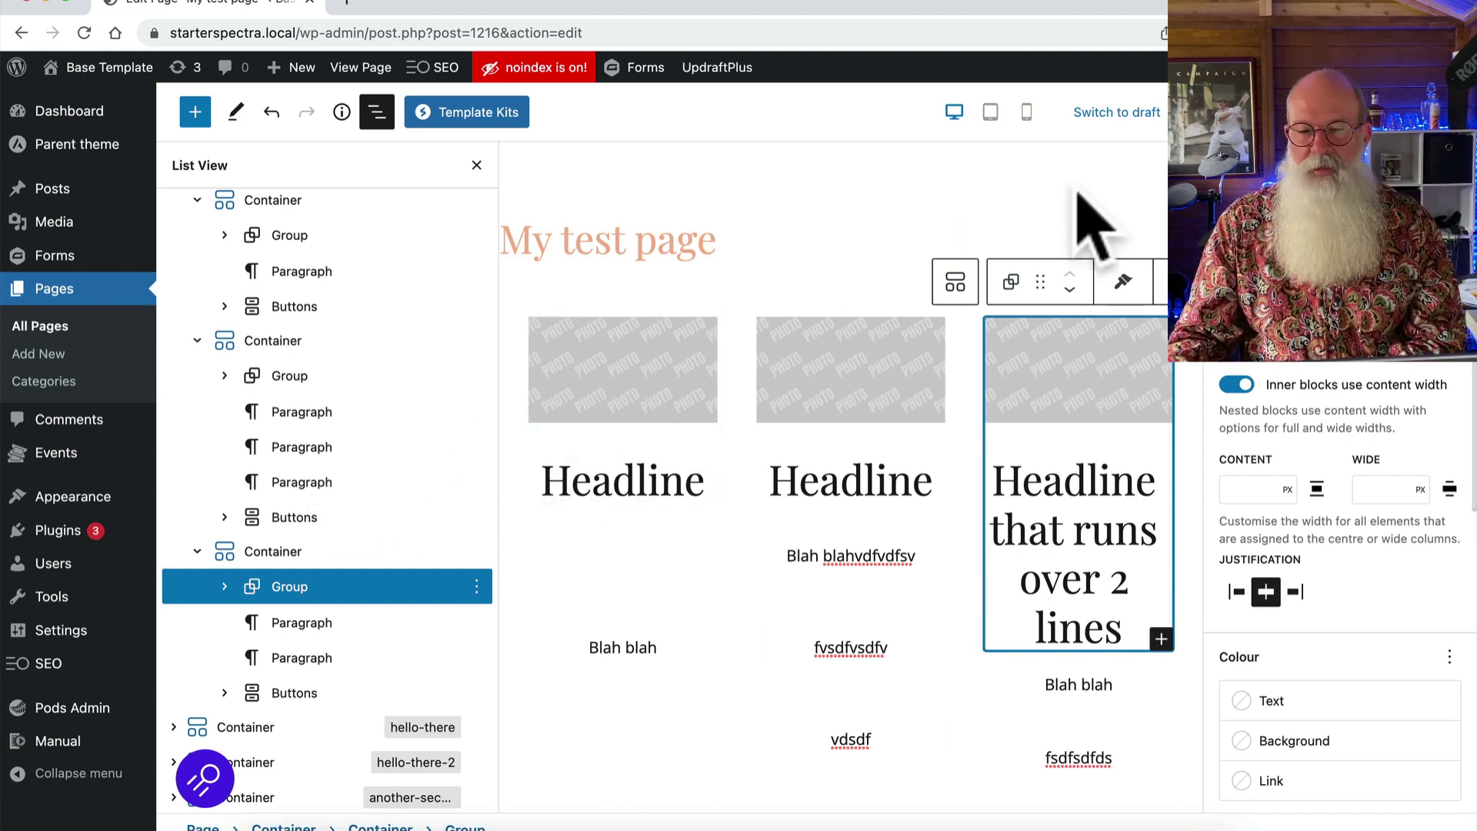
left_click(225, 376)
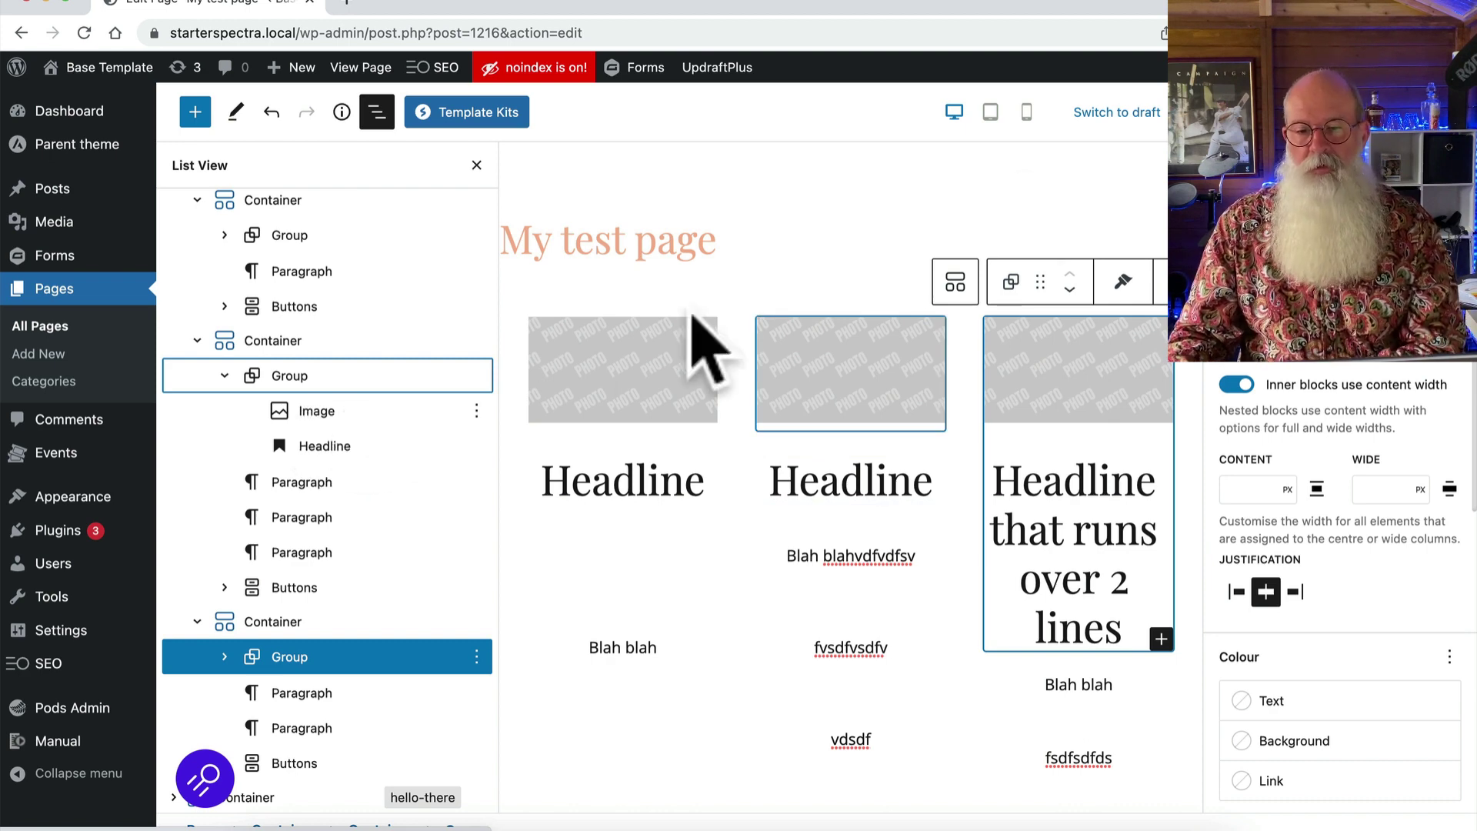
Step: Save with Ctrl+S and review the grouped columns on the live page, closing DevTools afterwards
key("ctrl+s")
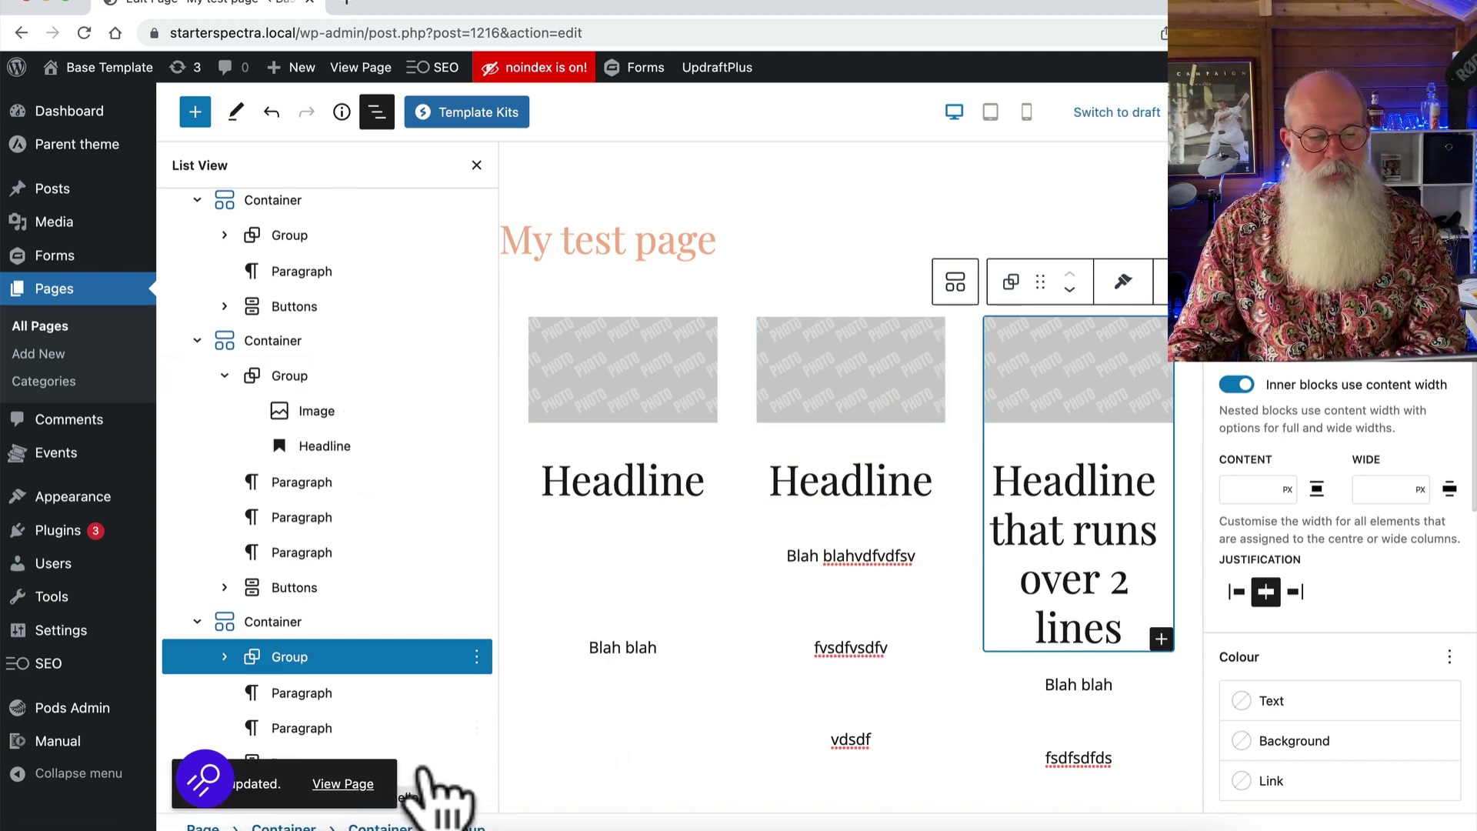
left_click(343, 784)
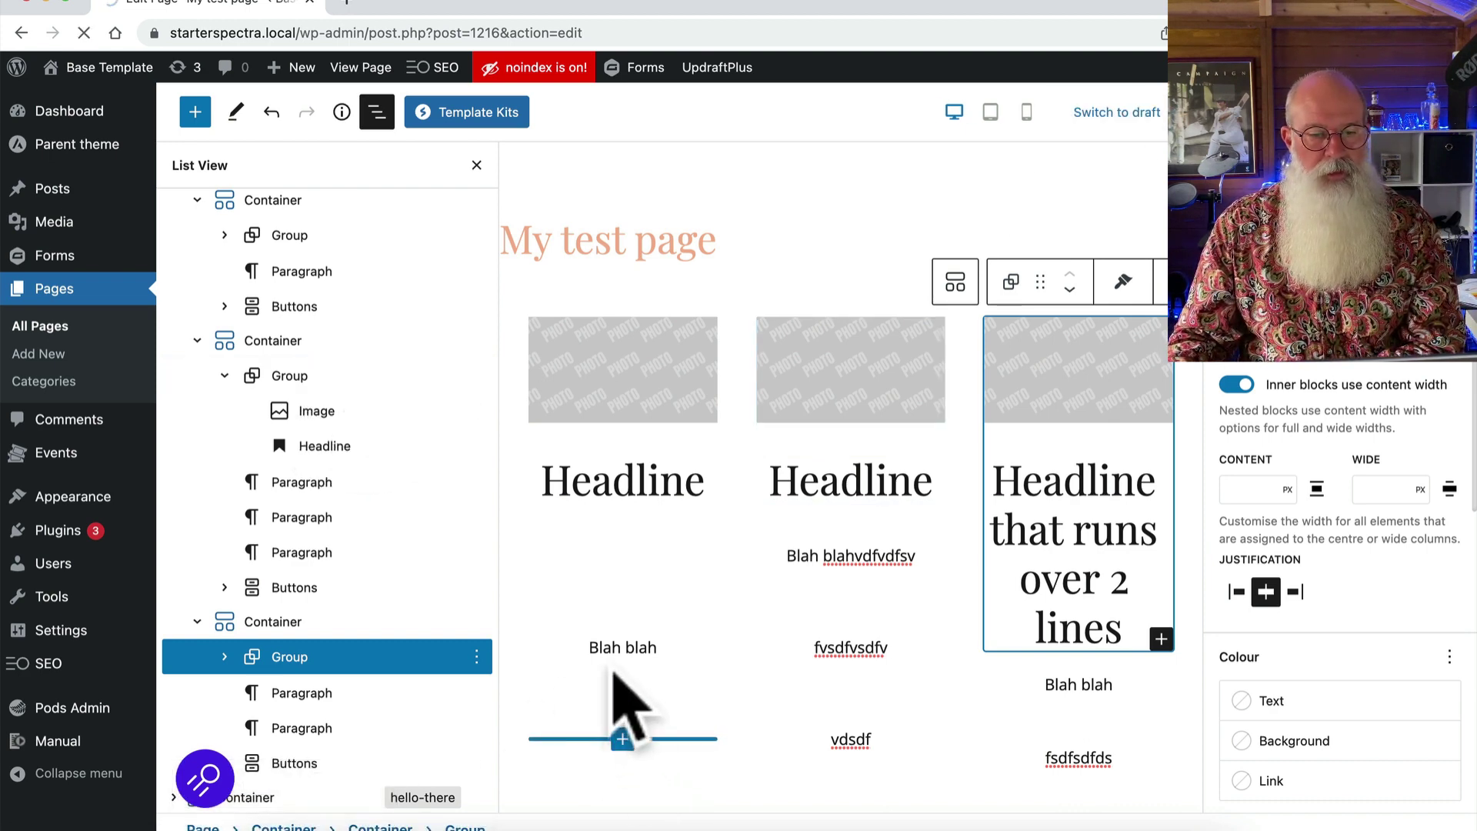
scroll(614, 670, "down", 4)
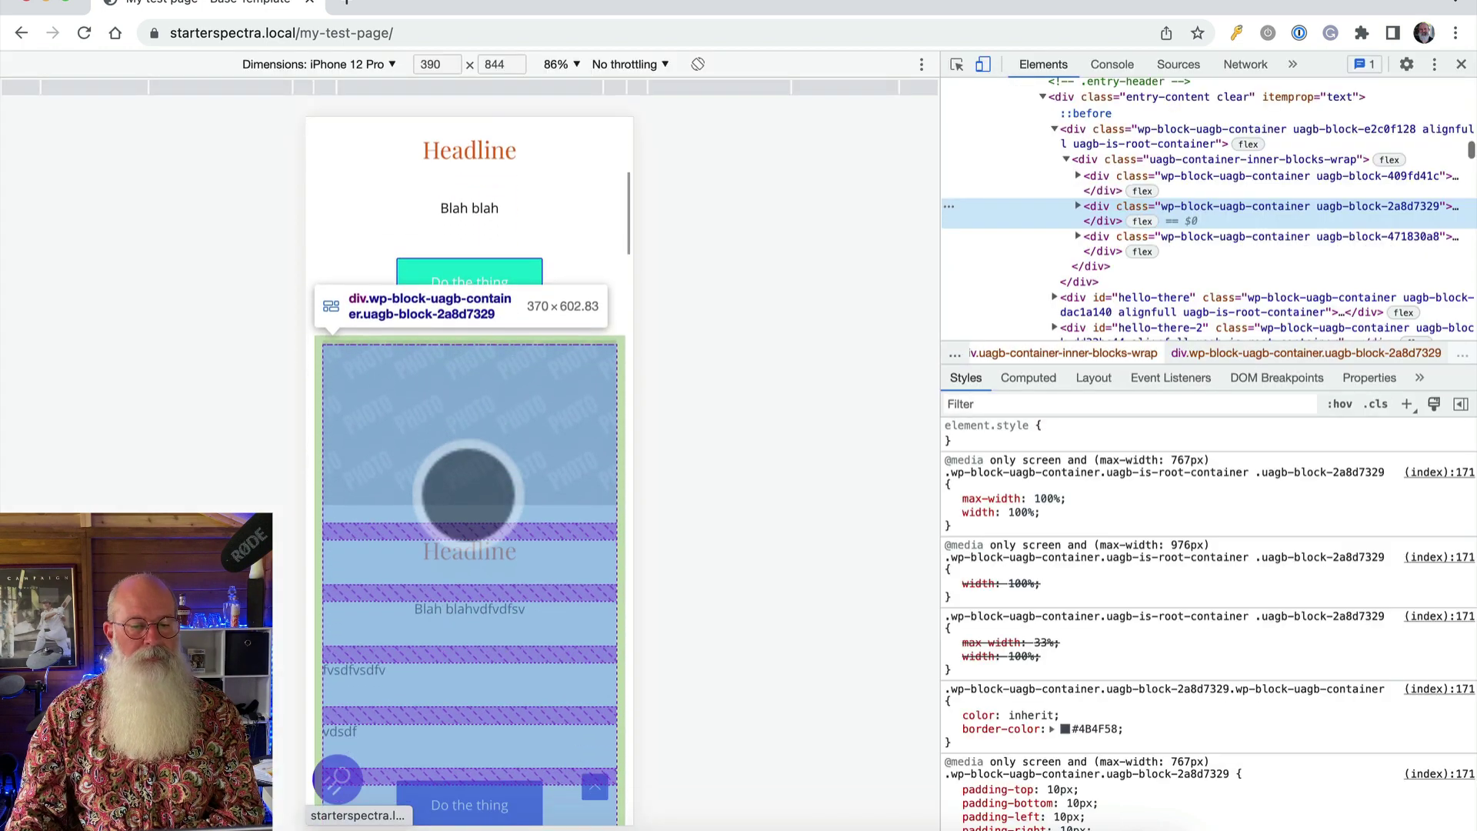
scroll(528, 494, "down", 3)
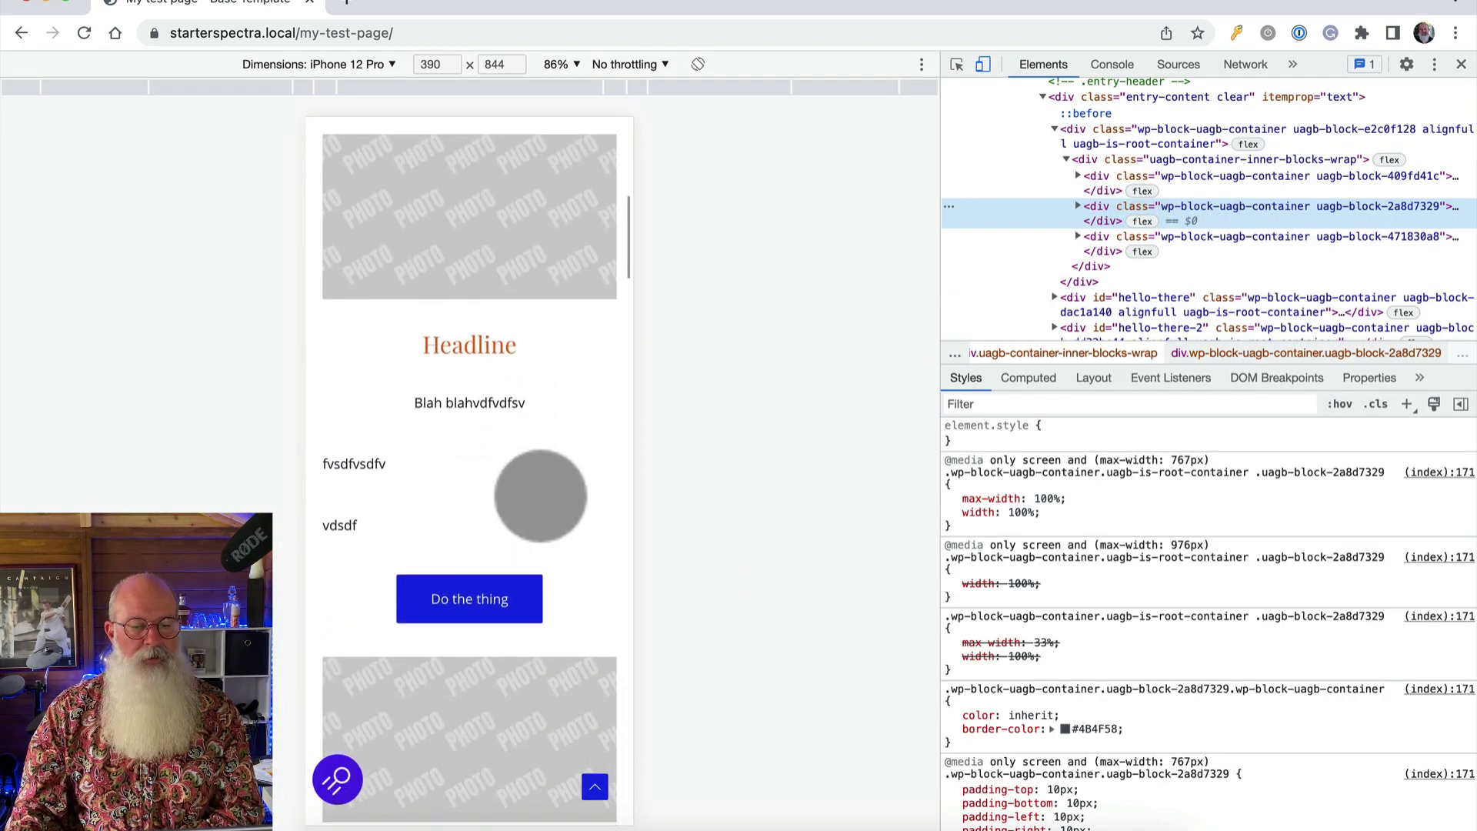
scroll(540, 495, "down", 6)
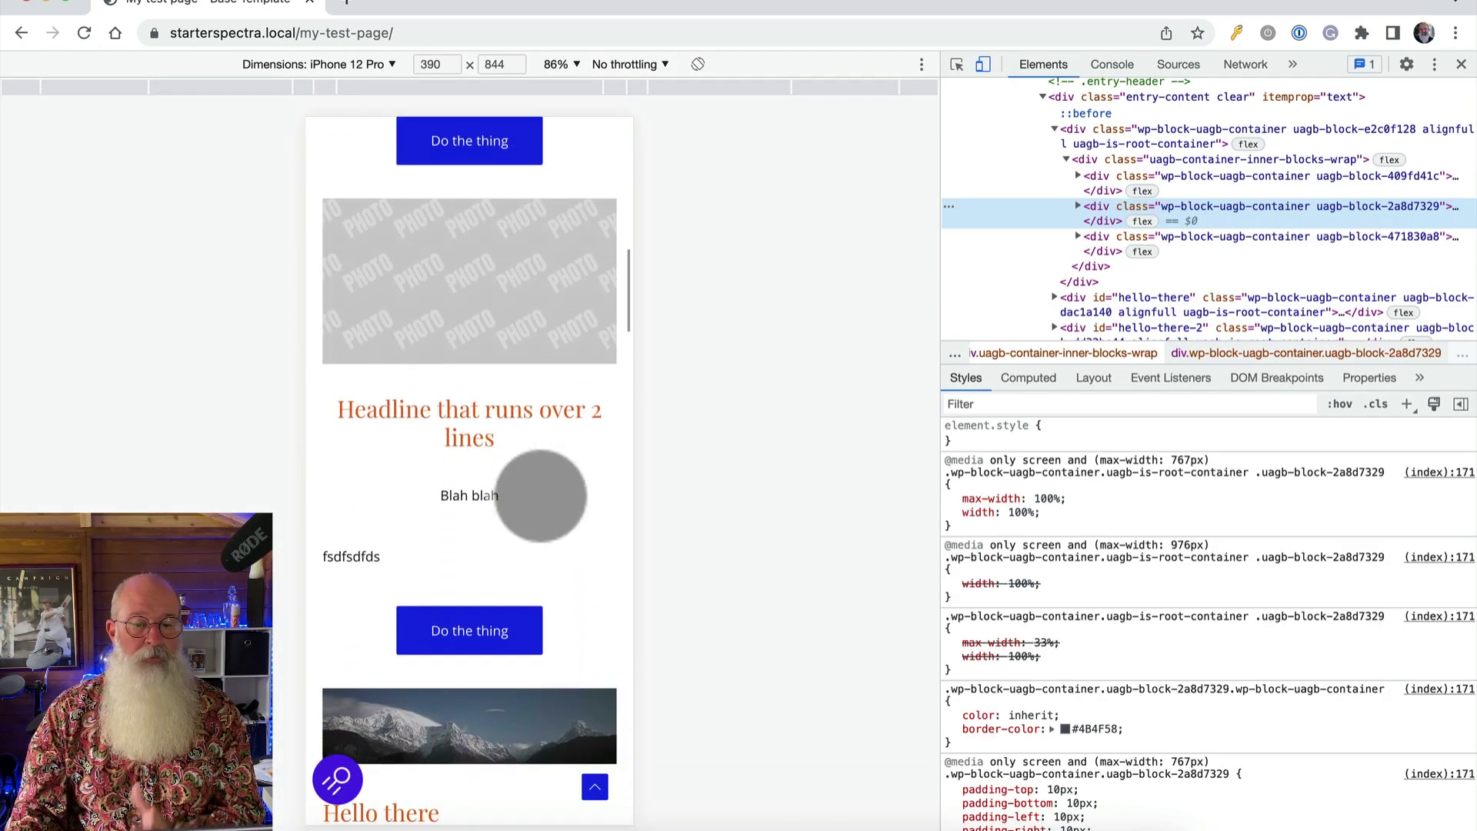
scroll(540, 496, "up", 11)
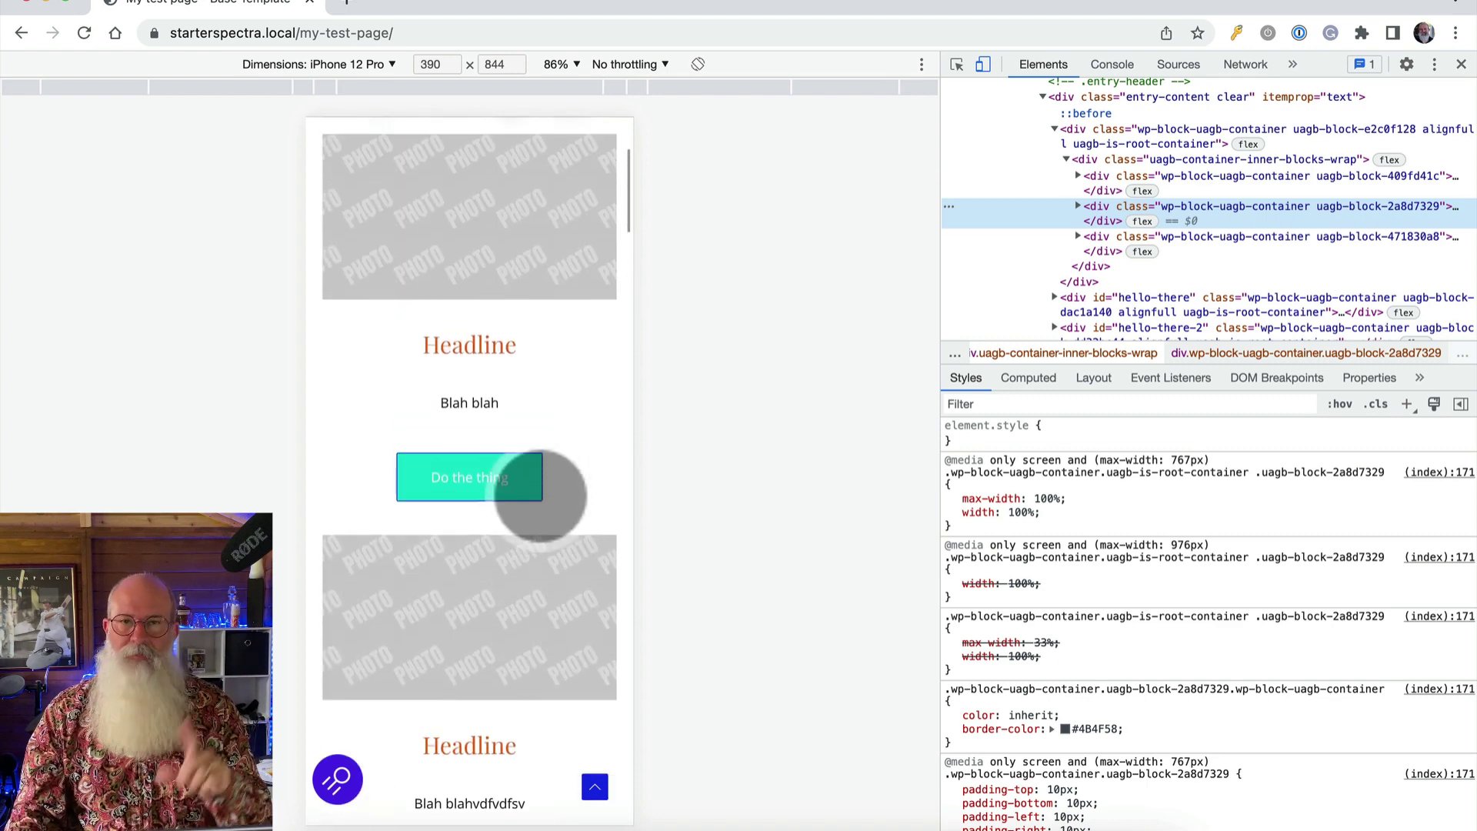
scroll(540, 495, "up", 1)
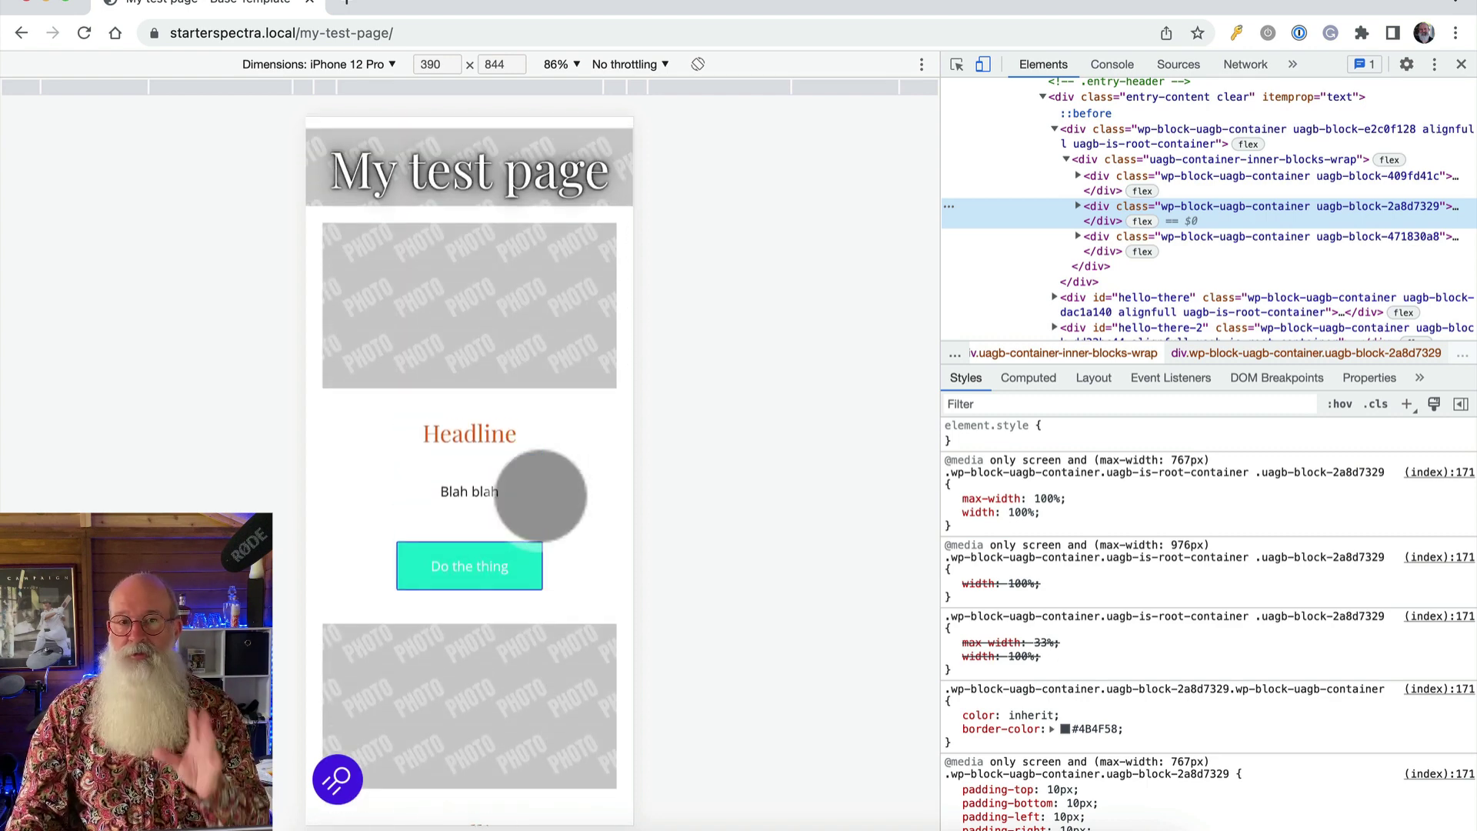
left_click(1461, 64)
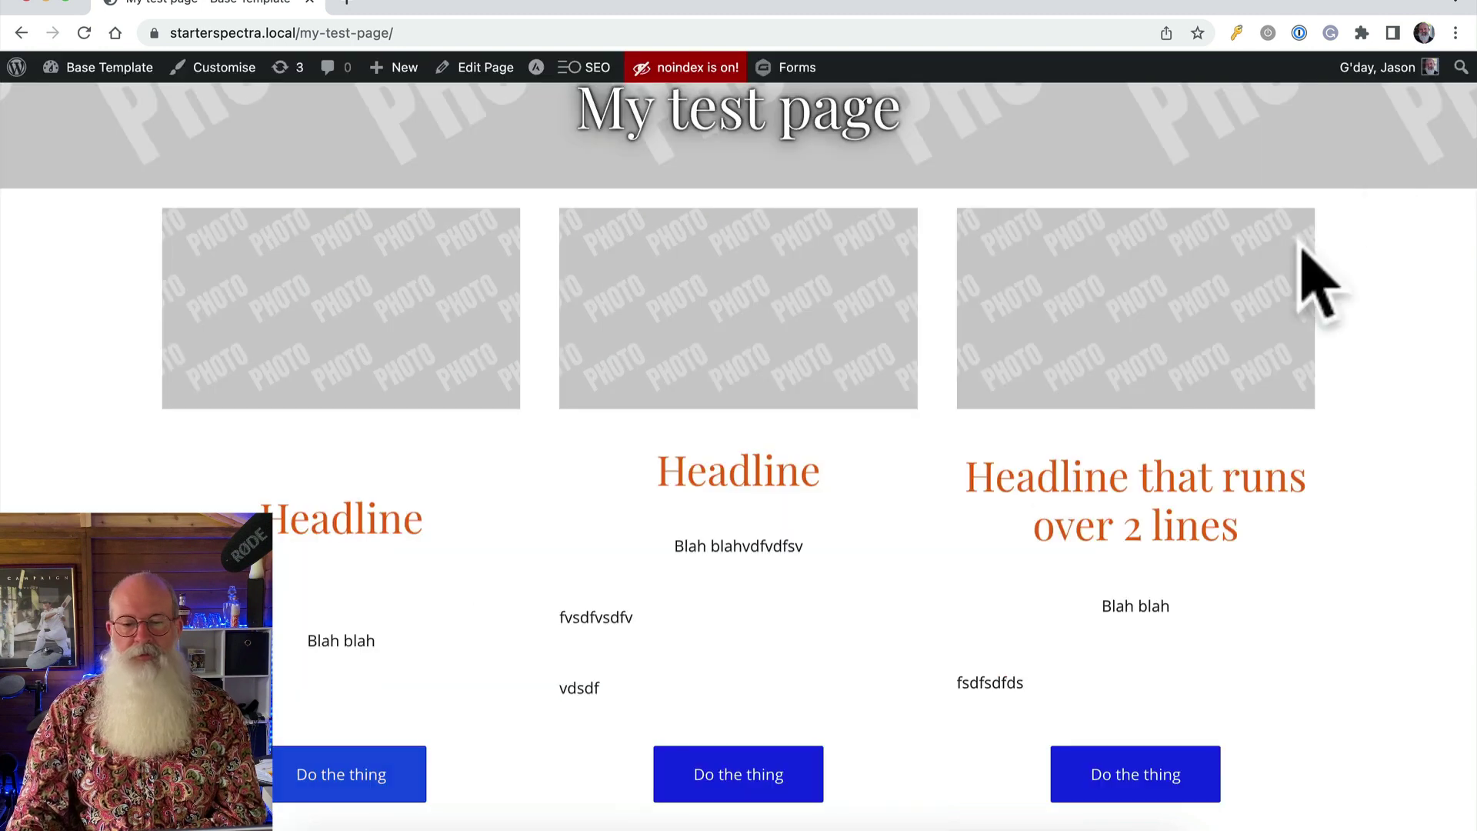
scroll(884, 504, "down", 2)
scroll(884, 504, "up", 2)
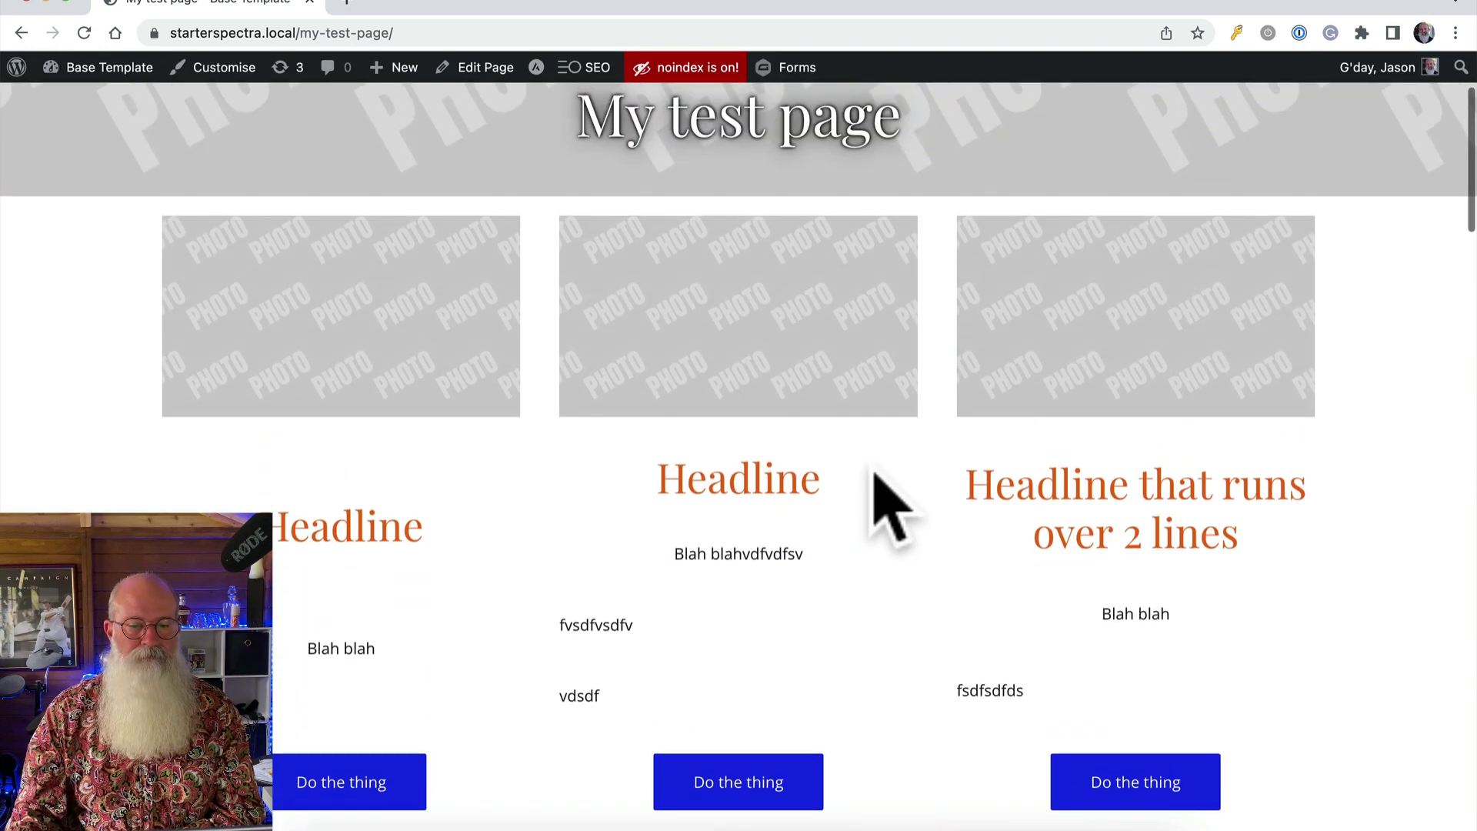